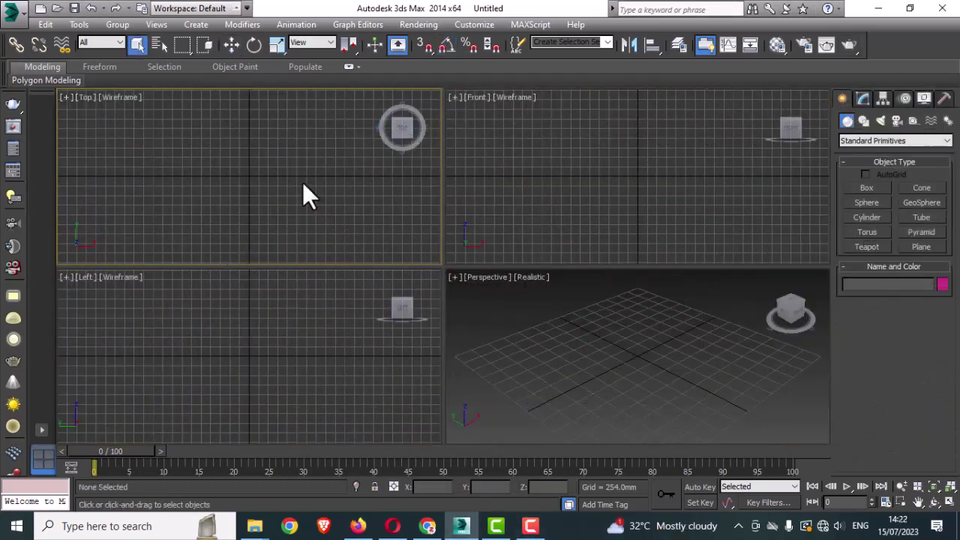
Open the Wroght_Iron_Glass_diningTableA file from the tutorial's objects folder for merging into the scene.
middle_click_drag(302, 182, 309, 186)
key("alt+w")
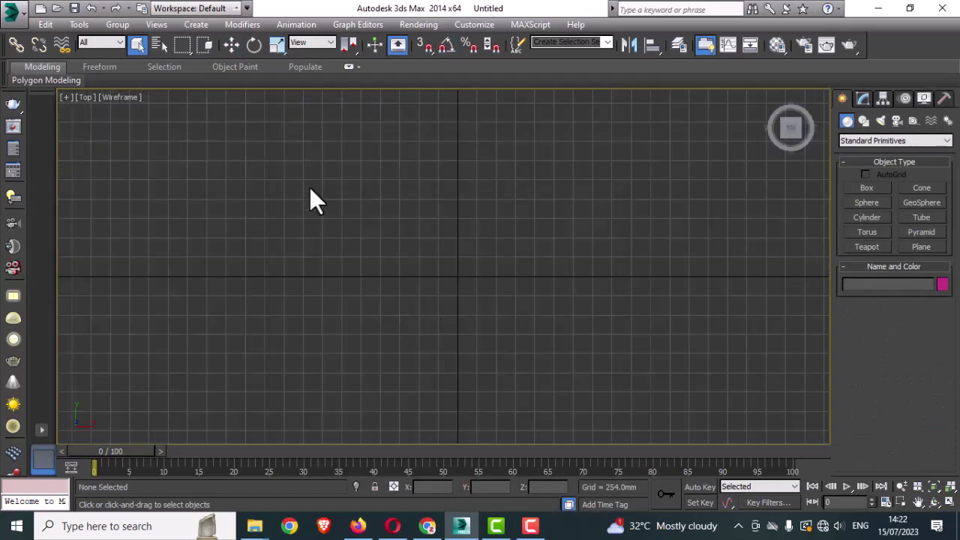
left_click(12, 12)
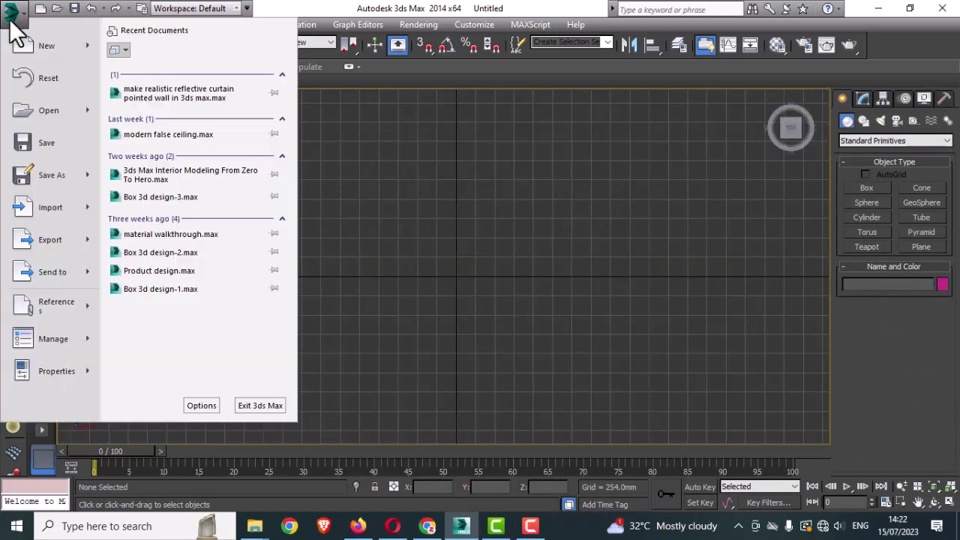
mouse_move(63, 210)
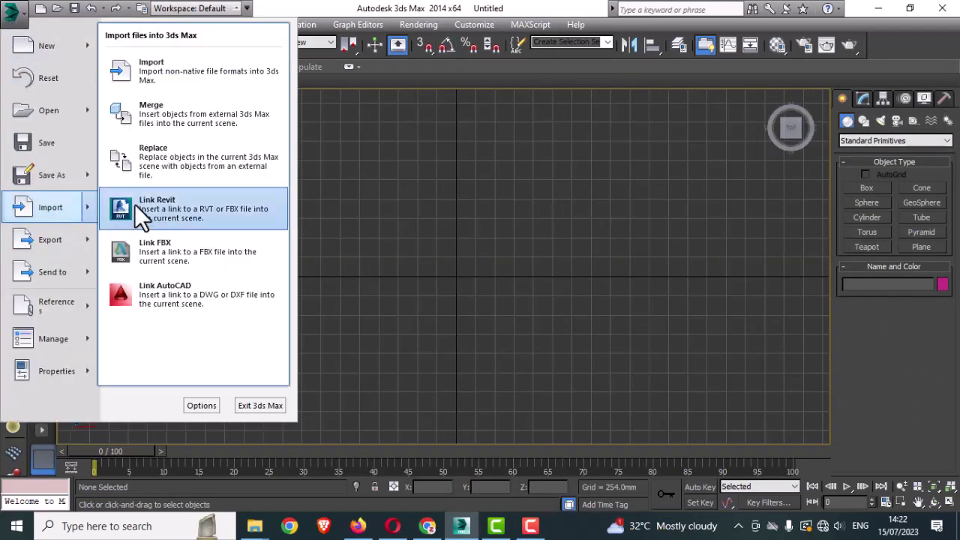
left_click(181, 113)
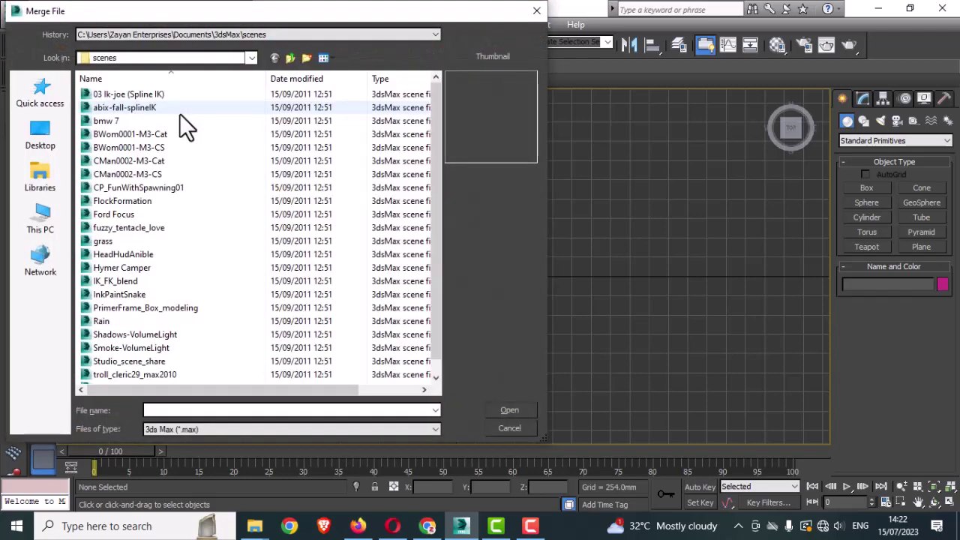
left_click(46, 137)
double_click(269, 228)
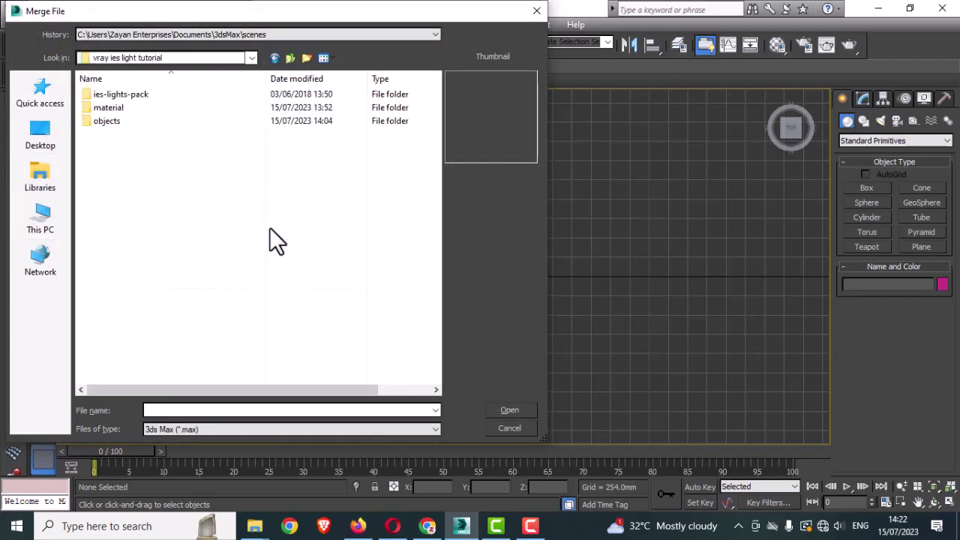
double_click(120, 121)
left_click(129, 96)
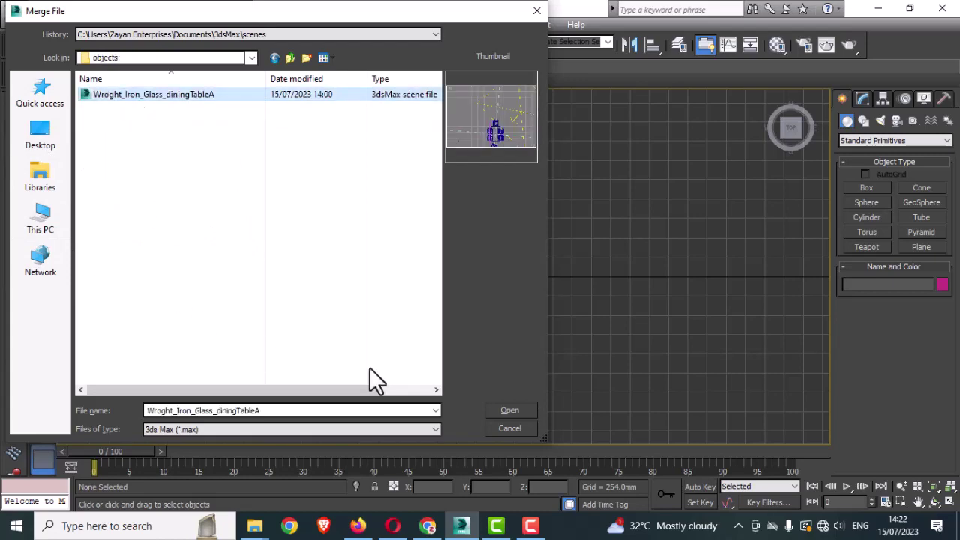
left_click(508, 410)
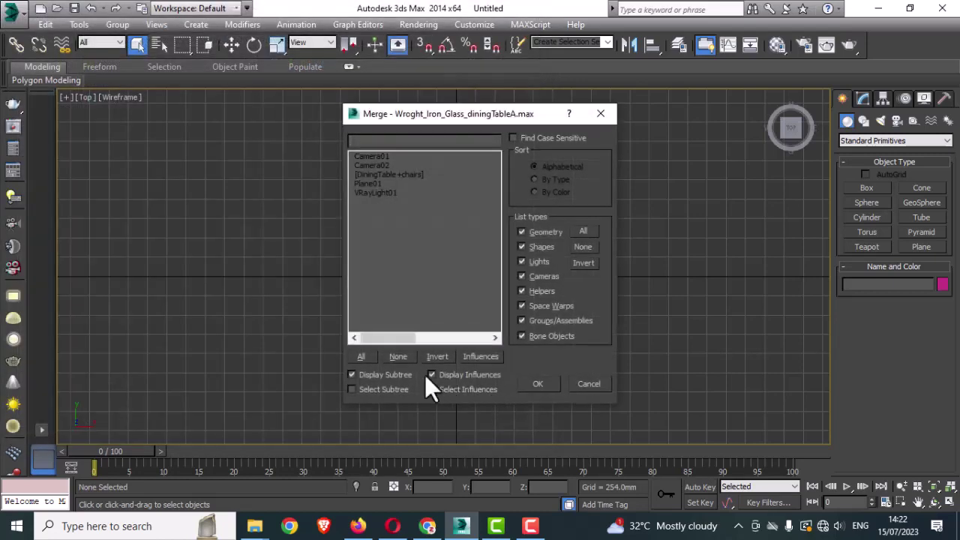
Merge all listed objects into the scene and stop the obsolete-file message from being displayed again.
left_click(362, 356)
left_click(533, 384)
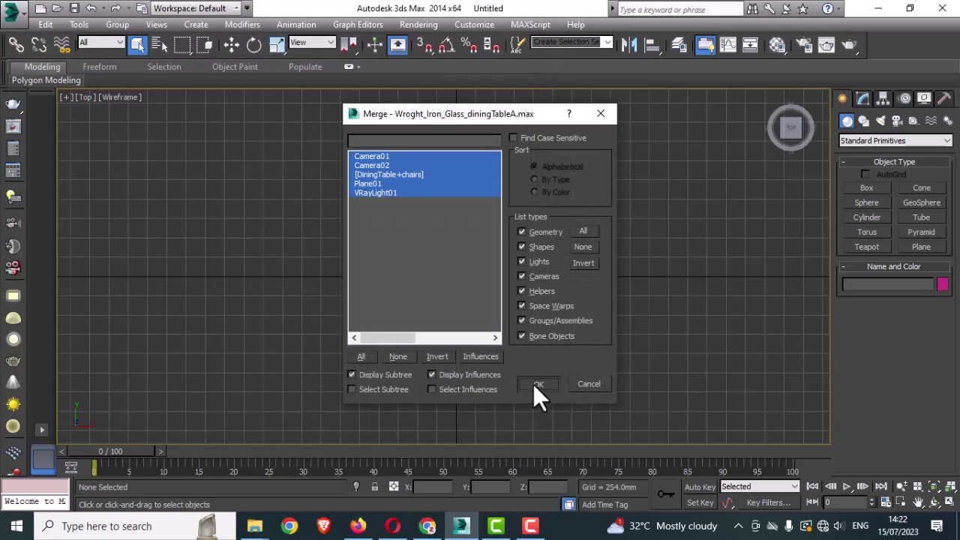
left_click(474, 292)
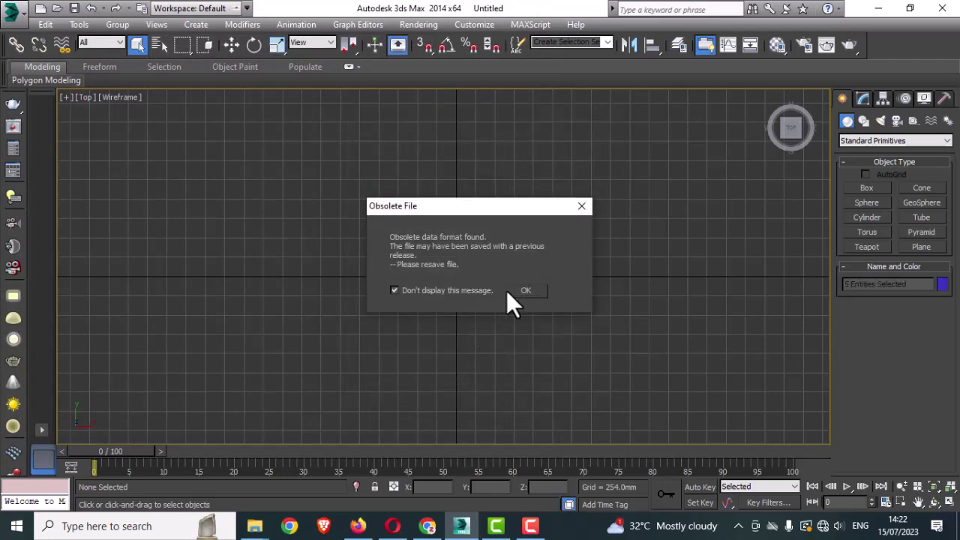
left_click(523, 290)
Delete the two merged cameras beside the dining table in the Top view.
scroll(476, 315, "down", 5)
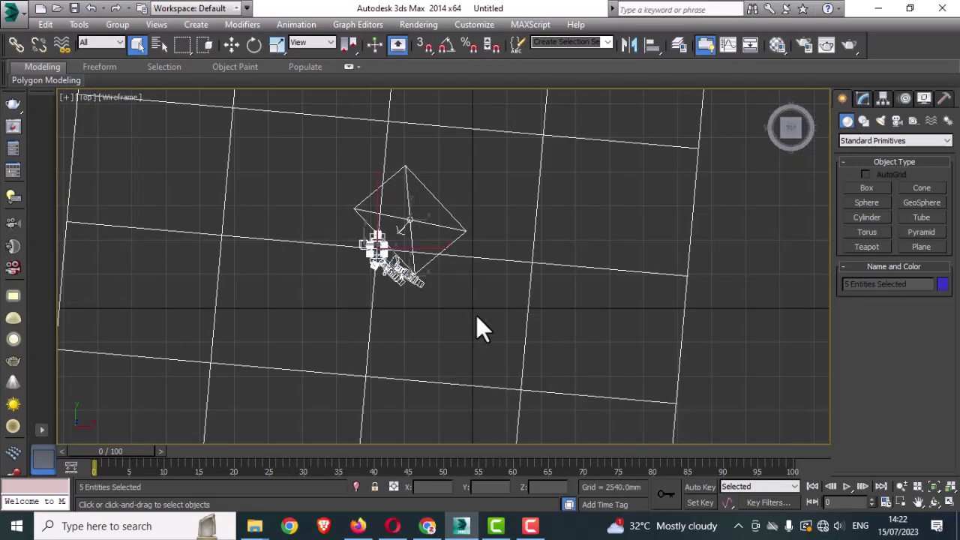
left_click(426, 313)
scroll(427, 314, "up", 5)
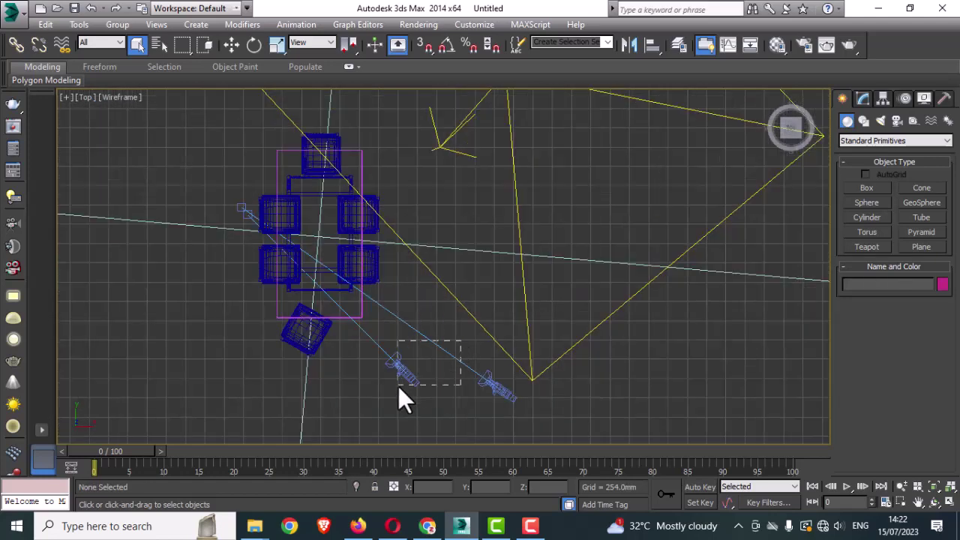
left_click_drag(398, 386, 398, 386)
key("Delete")
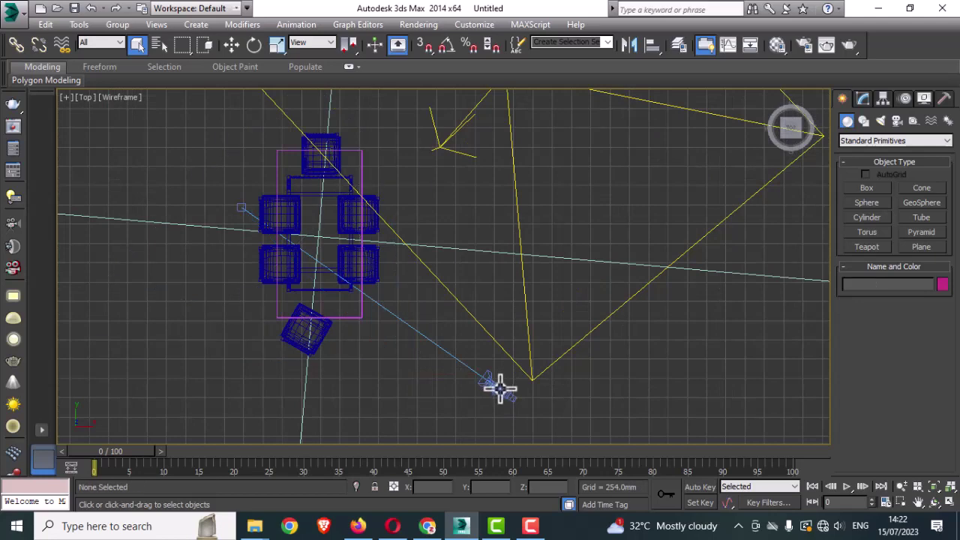
Set the multiplier of the merged VRay plane light to 2.
scroll(491, 386, "down", 5)
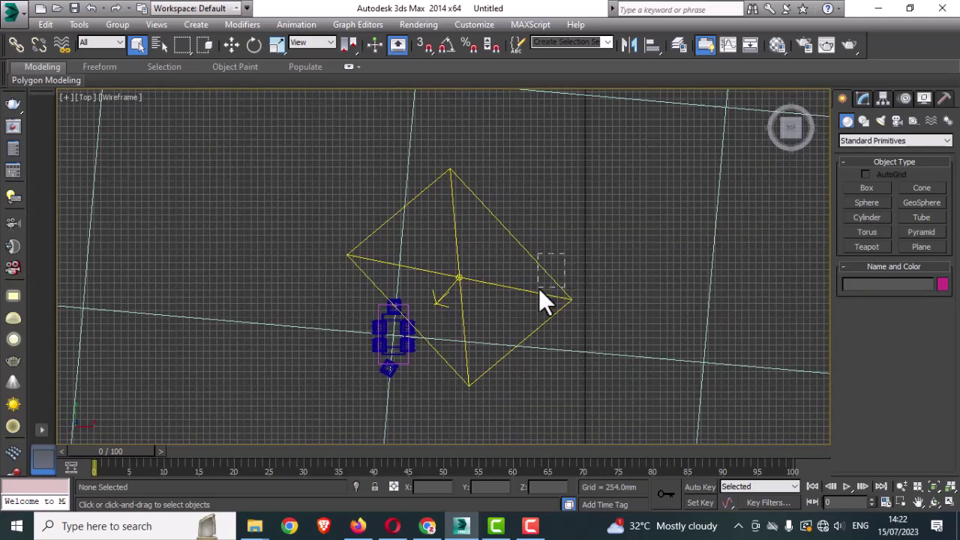
left_click(540, 289)
left_click(862, 98)
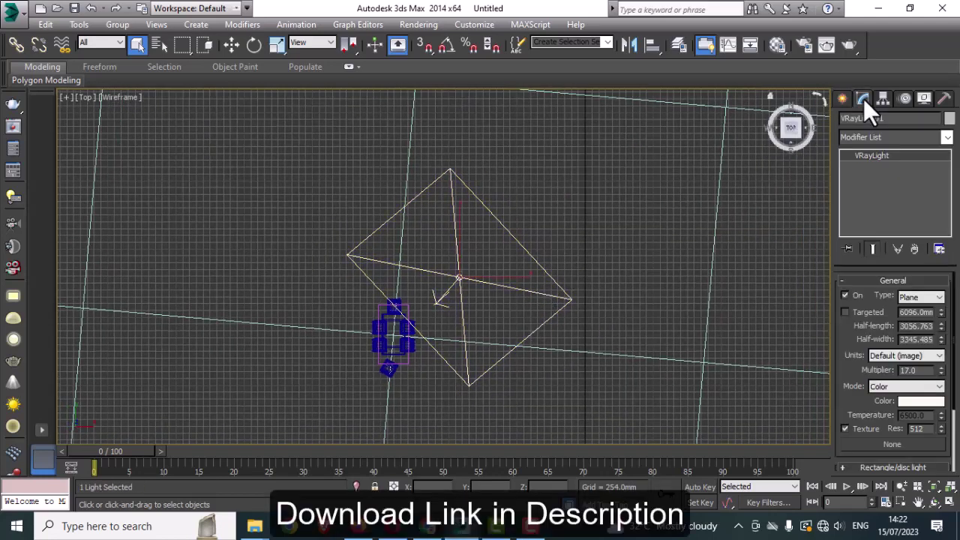
double_click(904, 370)
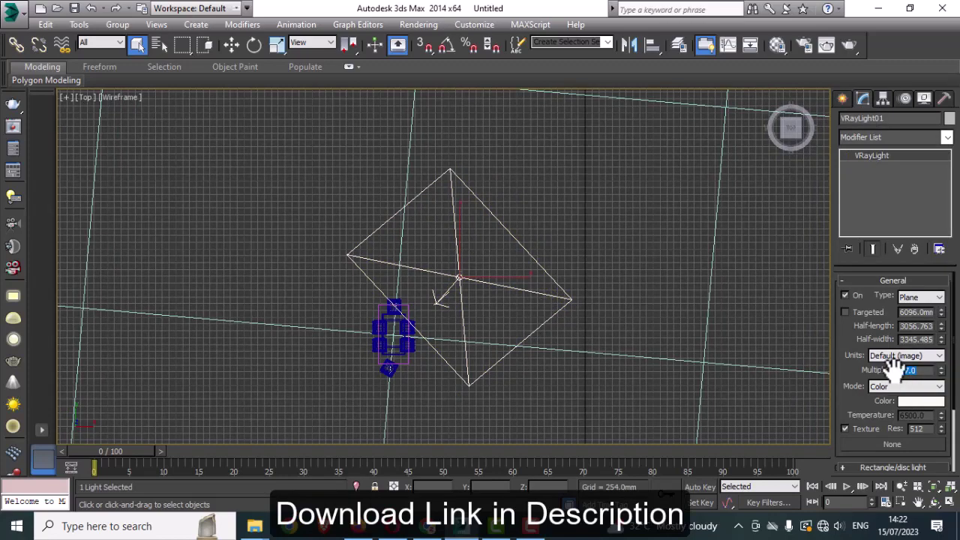
type("2")
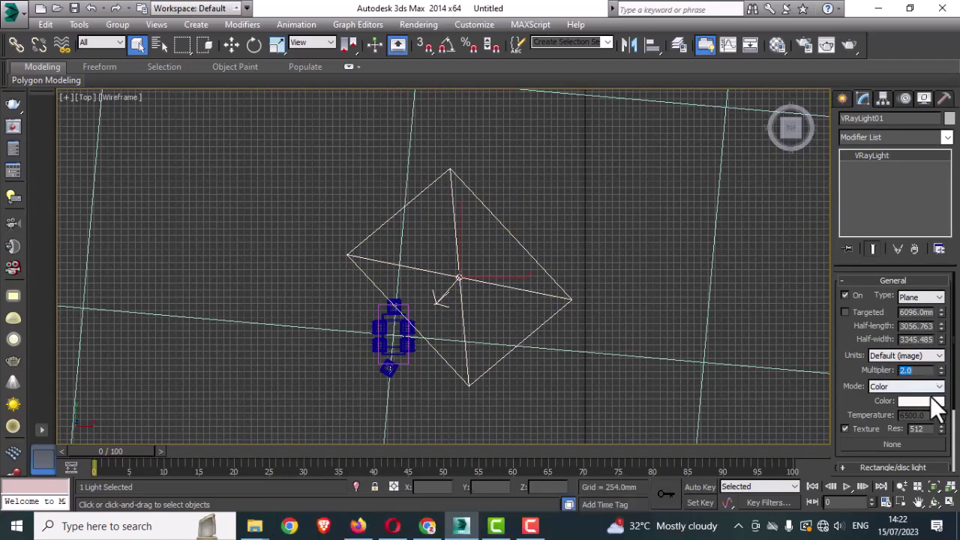
Change the VRay light's color to a light blue with red 109, green 156 and blue 215.
left_click(925, 403)
left_click_drag(360, 151, 351, 120)
left_click_drag(401, 189, 401, 147)
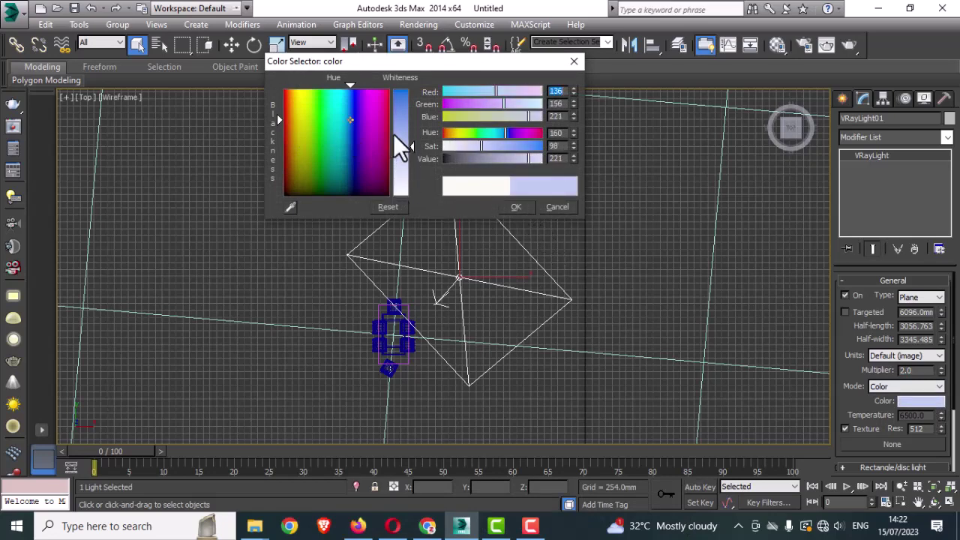
left_click_drag(351, 119, 347, 119)
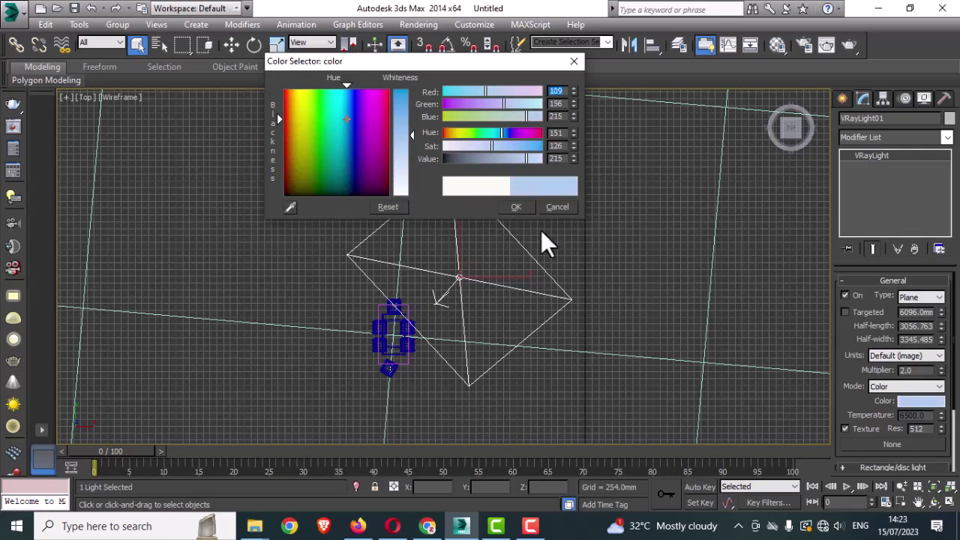
left_click(528, 207)
Rotate the large ground plane in the Top view so its edges line up roughly with the grid.
middle_click_drag(593, 329, 574, 290)
scroll(568, 293, "down", 8)
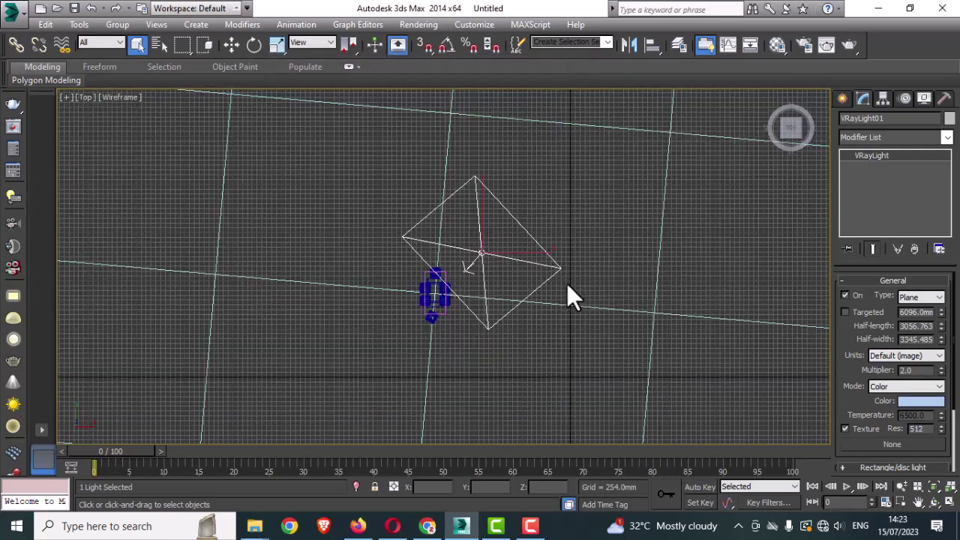
left_click_drag(617, 338, 594, 379)
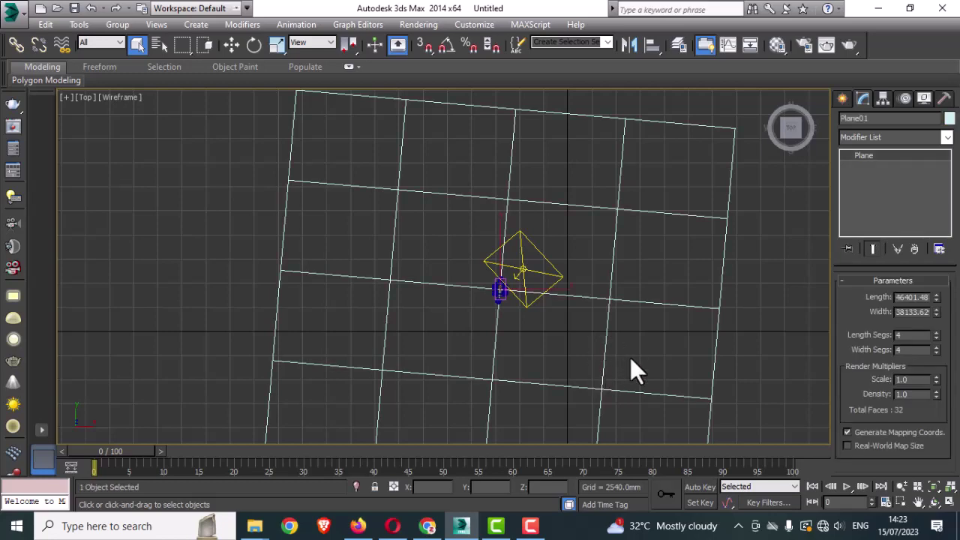
key("e")
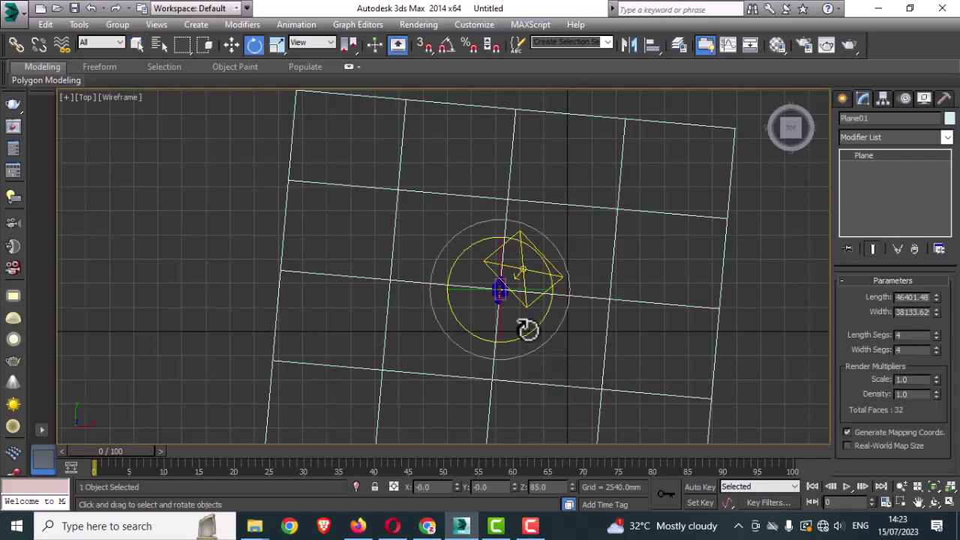
mouse_move(527, 329)
left_mouse_down()
mouse_move(547, 325)
mouse_move(537, 332)
left_mouse_up()
middle_click_drag(538, 332, 460, 317)
left_click(460, 317)
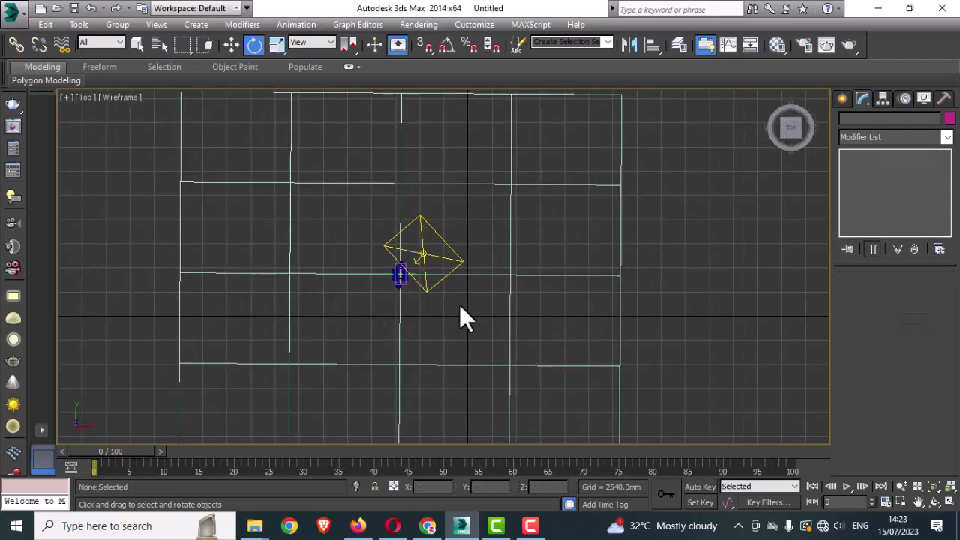
Create a VRay physical camera aimed at the dining table's long side, with a target distance of about 2350 mm.
scroll(419, 291, "up", 10)
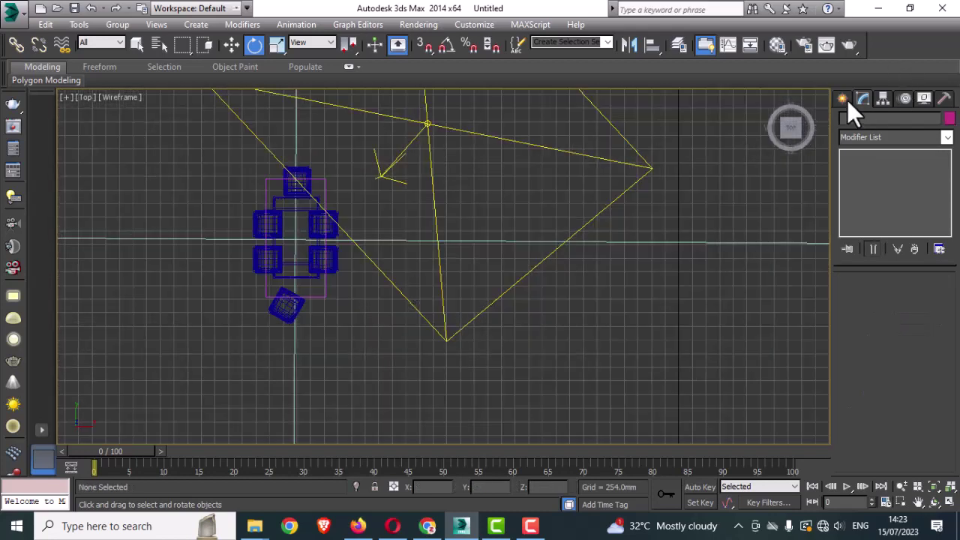
left_click(844, 100)
left_click(897, 120)
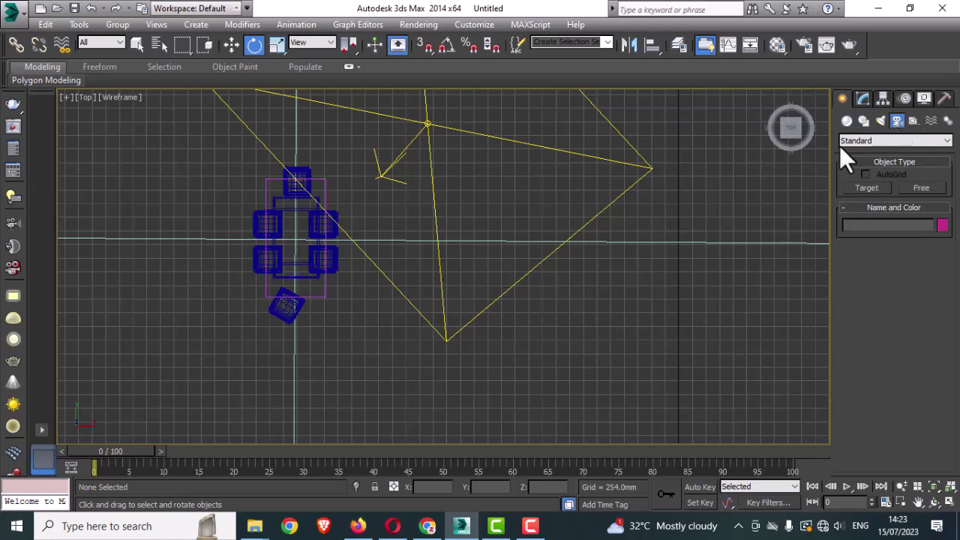
left_click(863, 141)
left_click(855, 160)
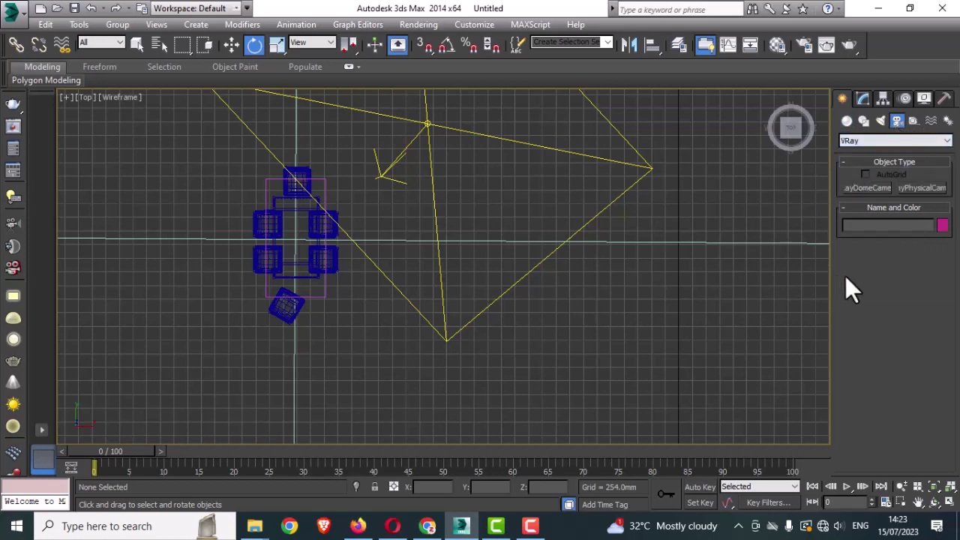
left_click(911, 189)
scroll(655, 254, "down", 3)
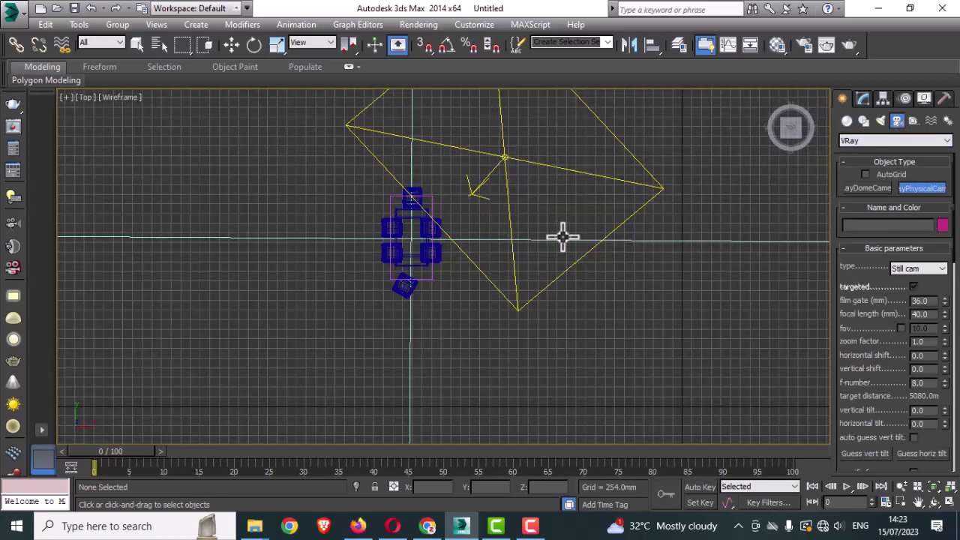
left_click_drag(546, 234, 450, 233)
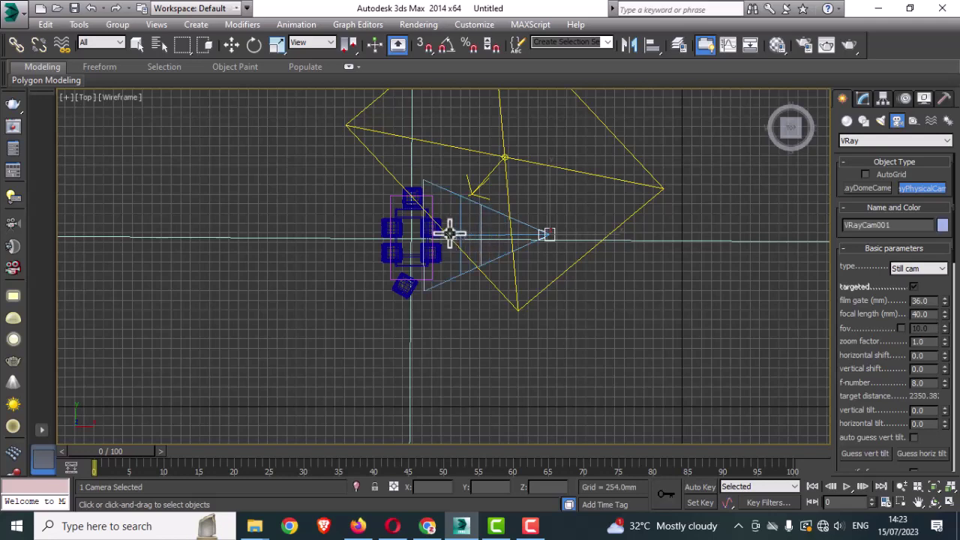
Move the camera slightly along Y in the Top view to line it up with its target.
key("w")
scroll(482, 255, "up", 6)
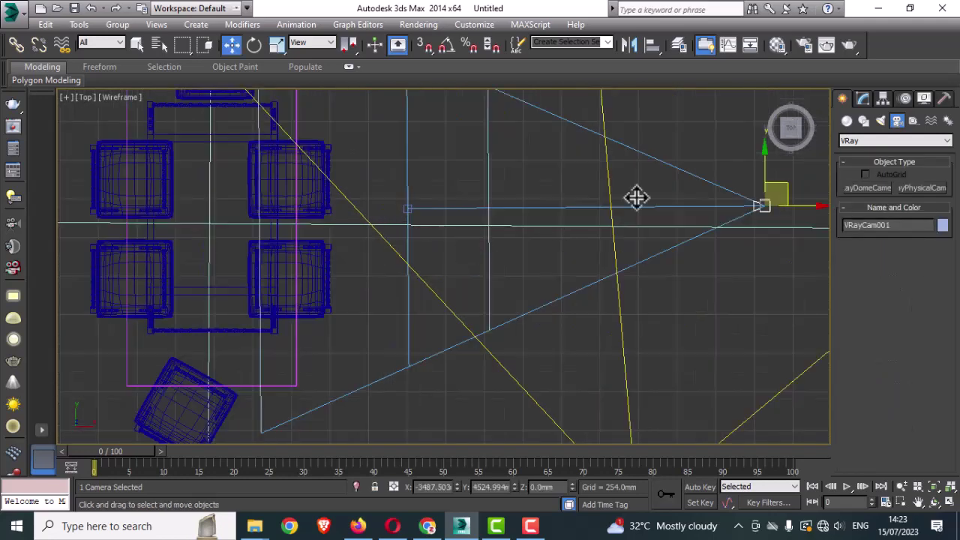
left_click_drag(765, 165, 765, 170)
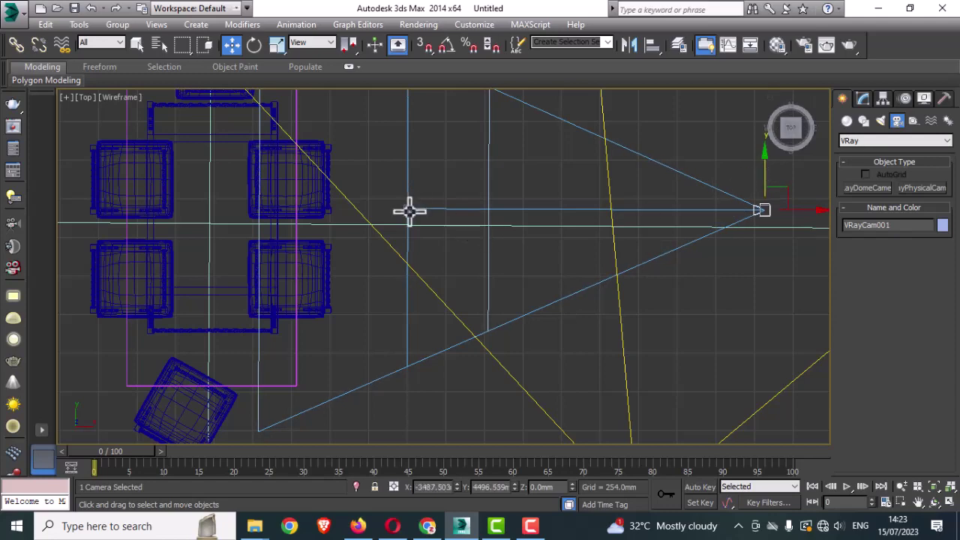
Raise the camera together with its target by about 1028 mm in the Left view.
scroll(407, 213, "down", 8)
key("alt+w")
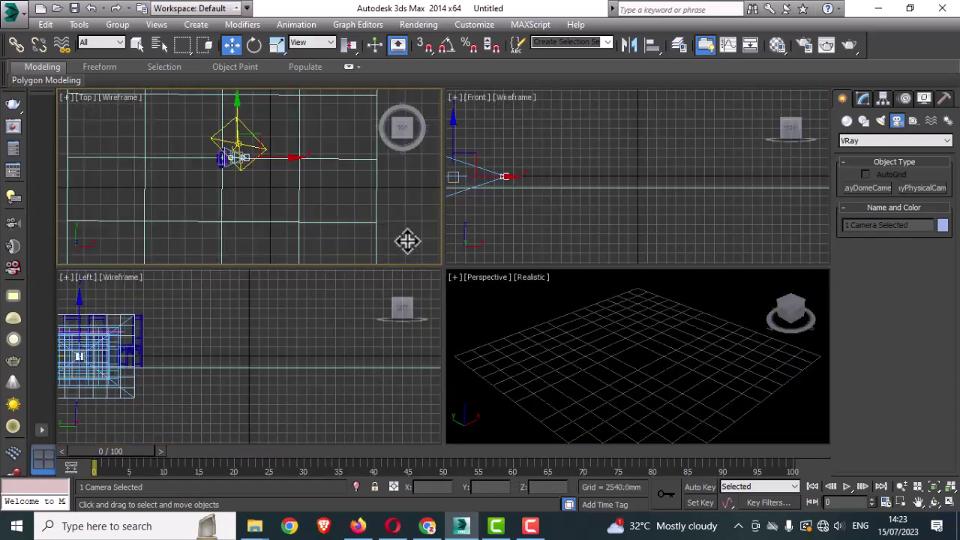
right_click(244, 389)
key("alt+w")
middle_click_drag(253, 336, 552, 379)
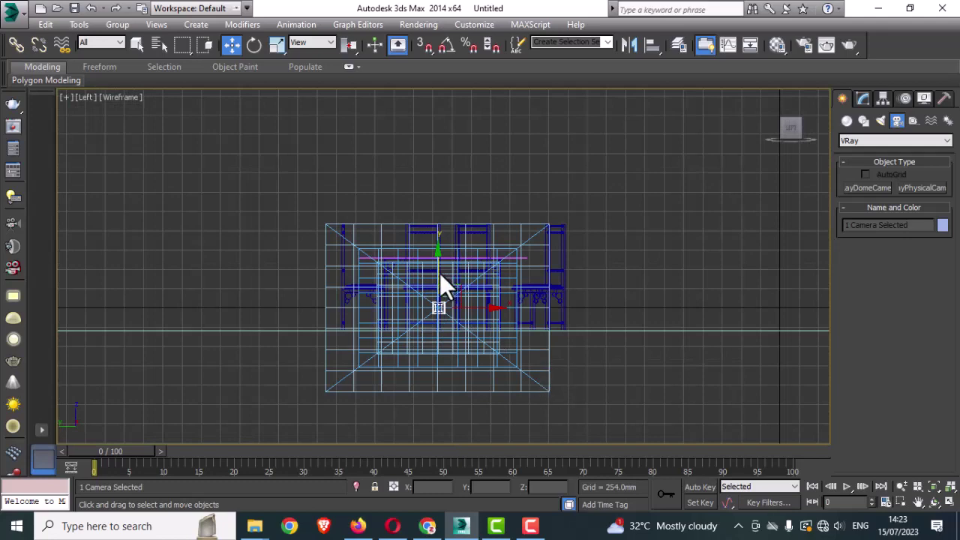
left_click_drag(443, 284, 452, 196)
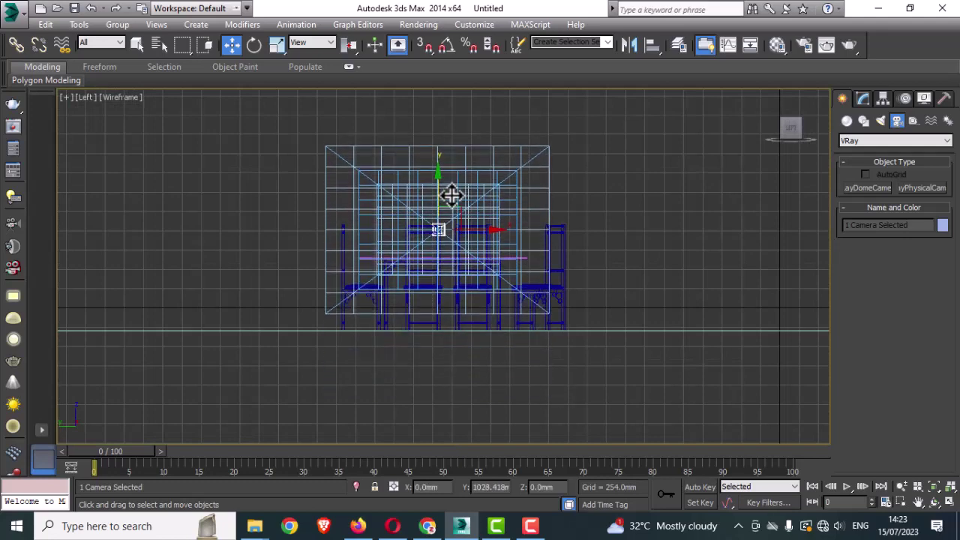
Switch the Perspective viewport to the new VRay camera's view, then return to the four-viewport layout with the Top view active.
key("alt+w")
middle_click(606, 353)
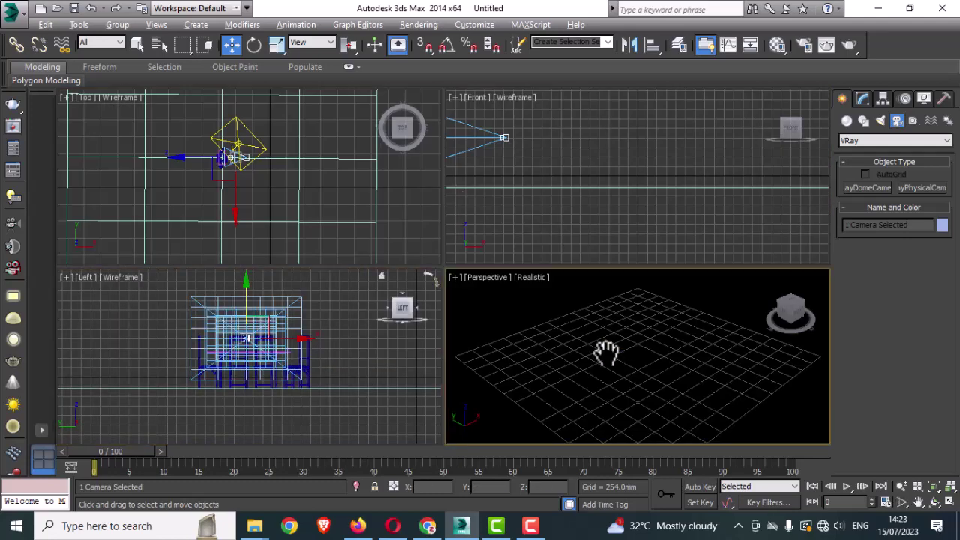
key("alt+w")
key("c")
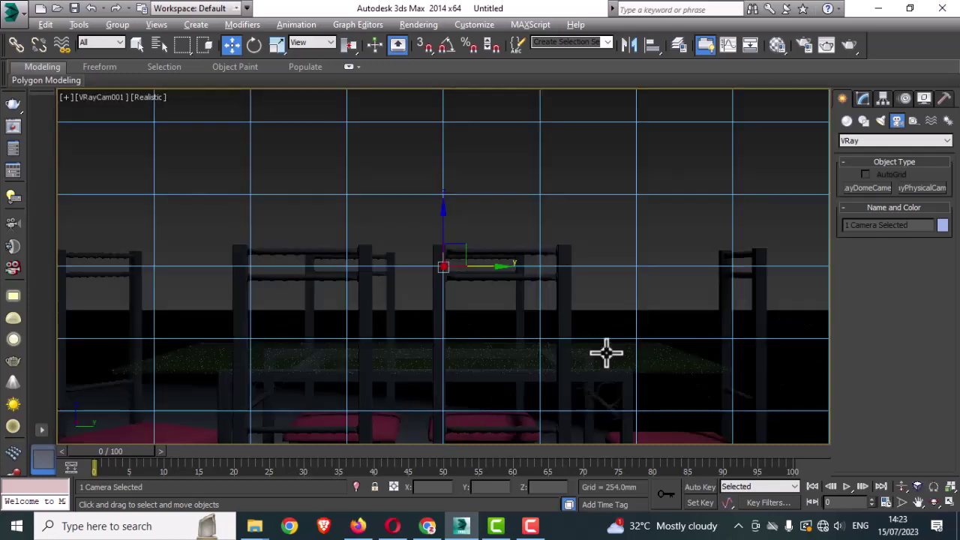
key("alt+w")
middle_click(280, 178)
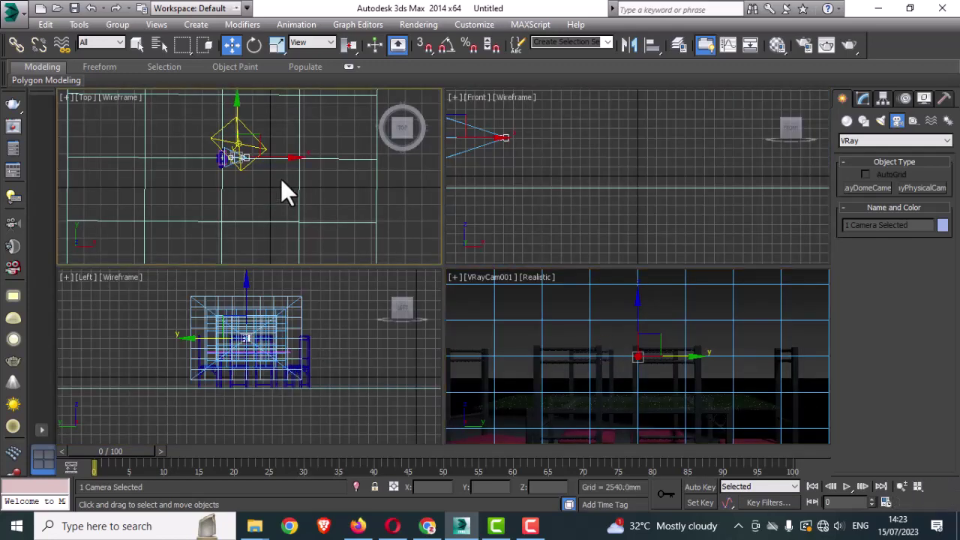
Move the camera and its target about 1202 mm along X away from the dining set in the Top view, then deselect.
key("alt+w")
scroll(510, 289, "up", 4)
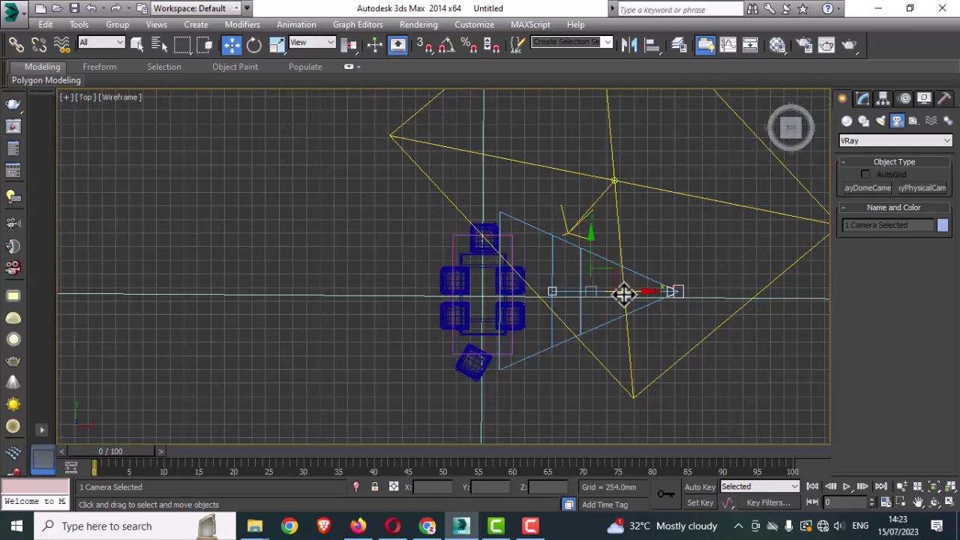
left_click_drag(623, 293, 690, 295)
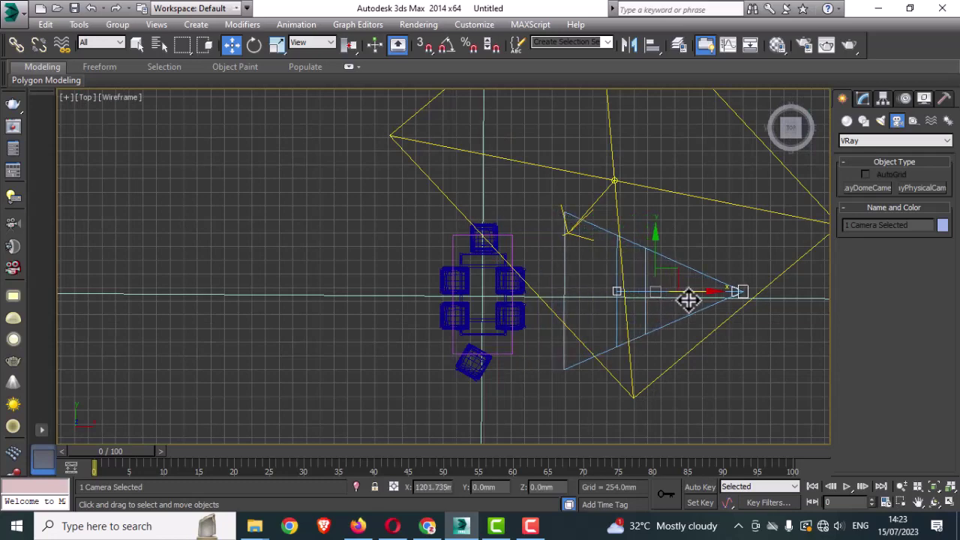
middle_click_drag(562, 347, 545, 349)
left_click(314, 366)
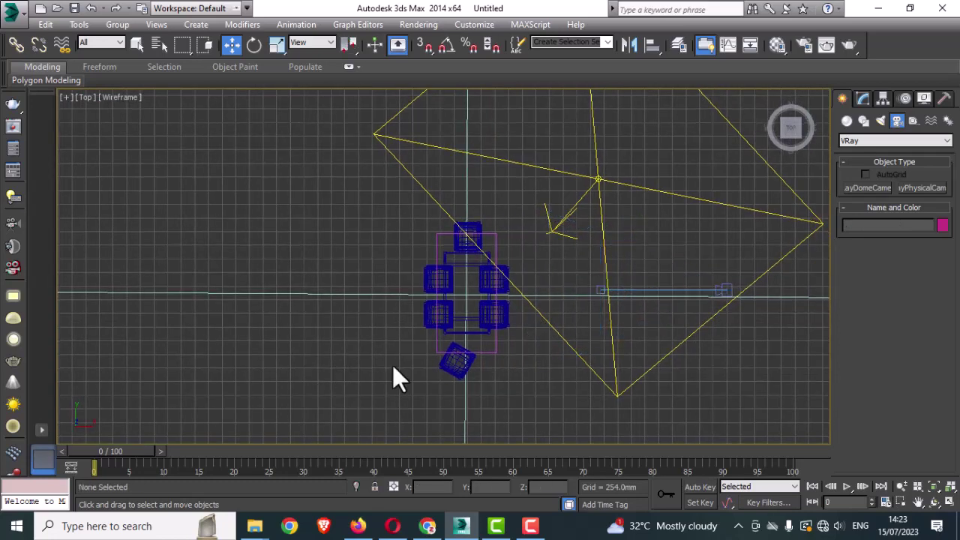
Draw a wall plane about 3220 mm long and 5968 mm wide around the dining set in the Left view, starting at the ground line.
key("alt+w")
key("alt+w")
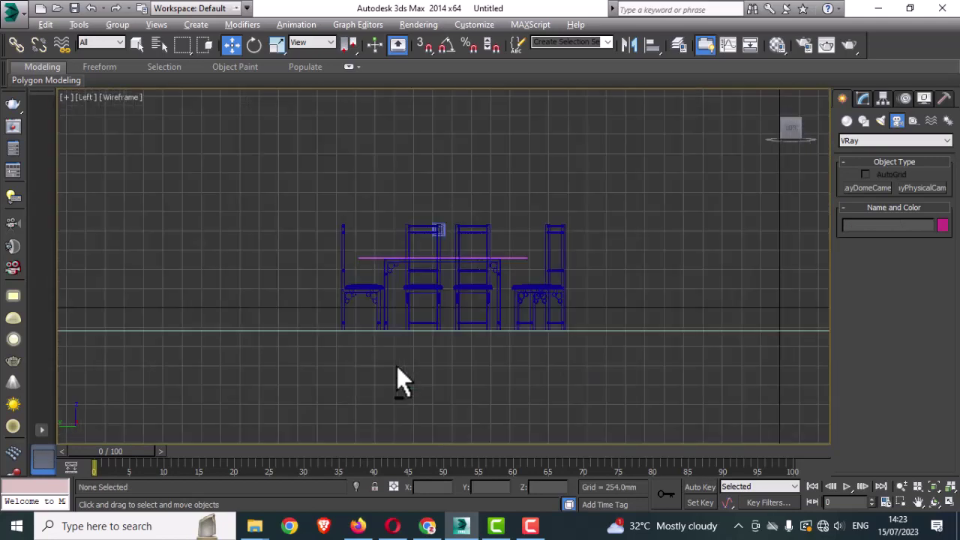
middle_click_drag(398, 381, 356, 392)
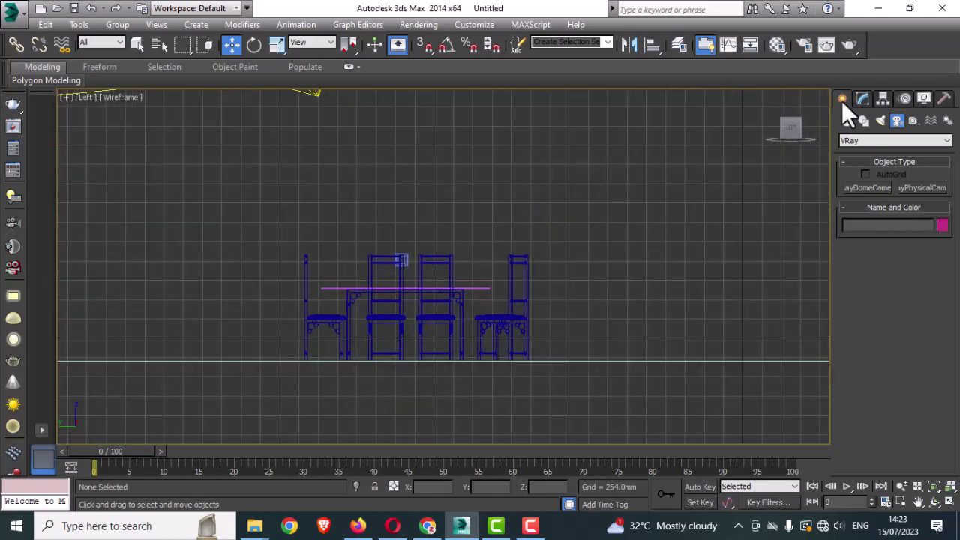
left_click(844, 120)
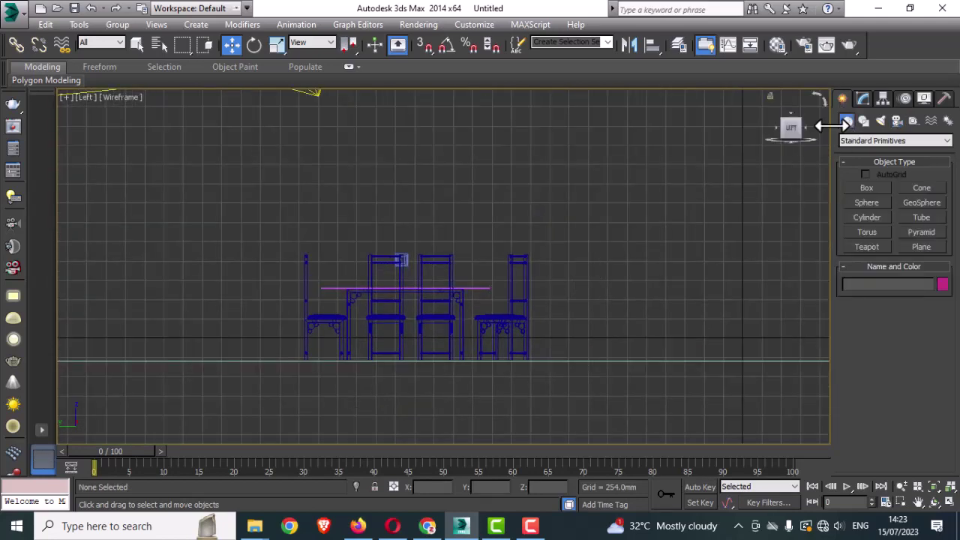
left_click(921, 247)
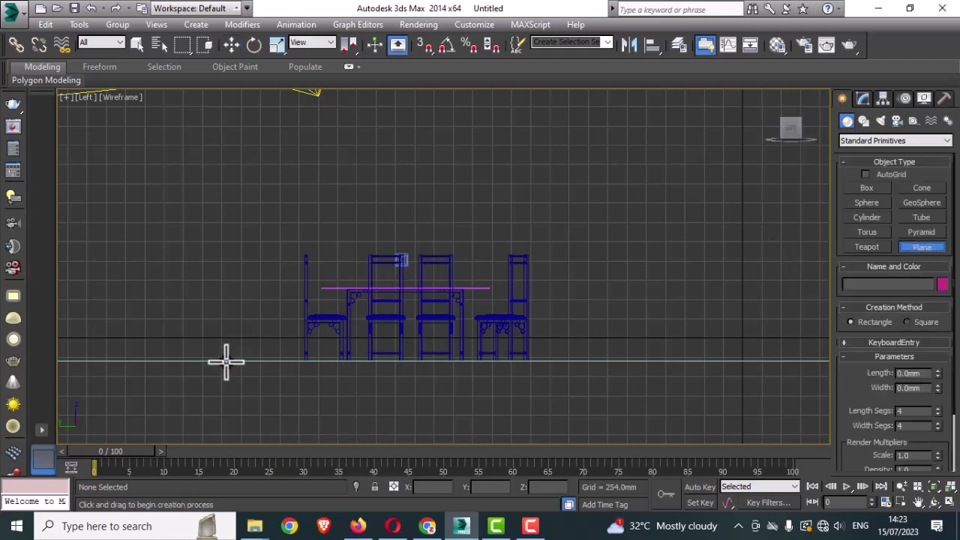
left_click_drag(219, 360, 672, 115)
key("w")
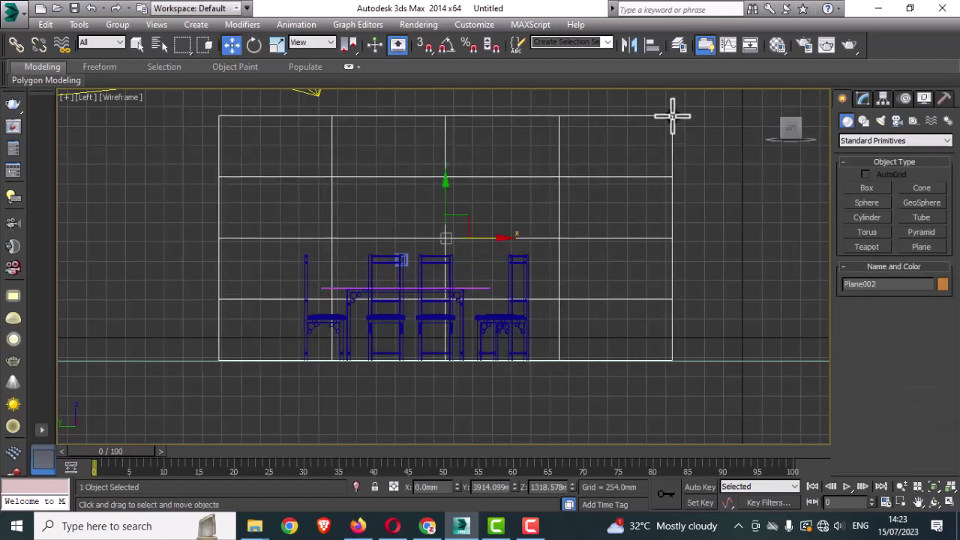
Enlarge the wall plane to a length of about 4959 mm and a width of about 10504 mm.
scroll(578, 242, "down", 4)
middle_click_drag(579, 242, 544, 272)
left_click(864, 99)
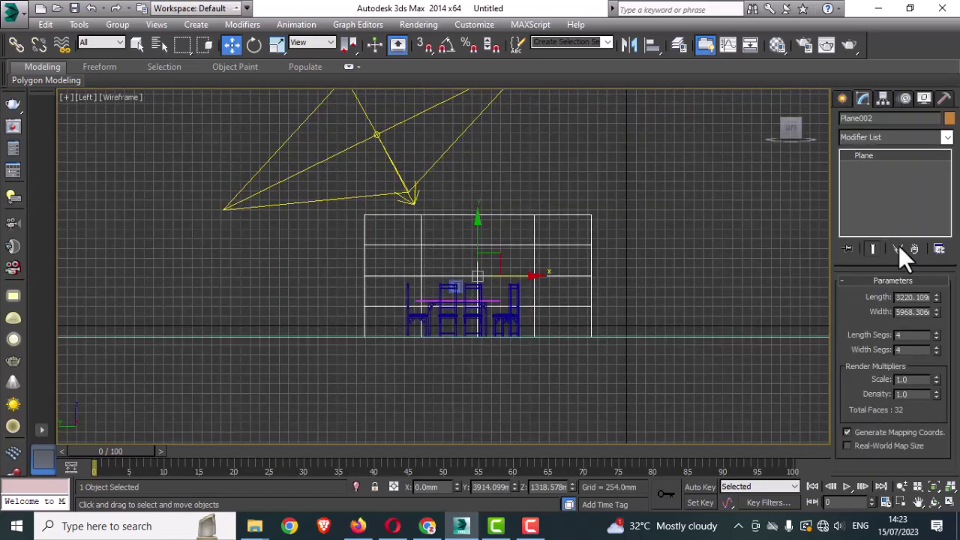
left_click_drag(935, 297, 941, 250)
left_click_drag(935, 312, 955, 255)
Raise the wall plane about 871 mm so its base meets the ground, shift it sideways to centre on the dining set, and deselect.
left_click_drag(476, 242, 477, 213)
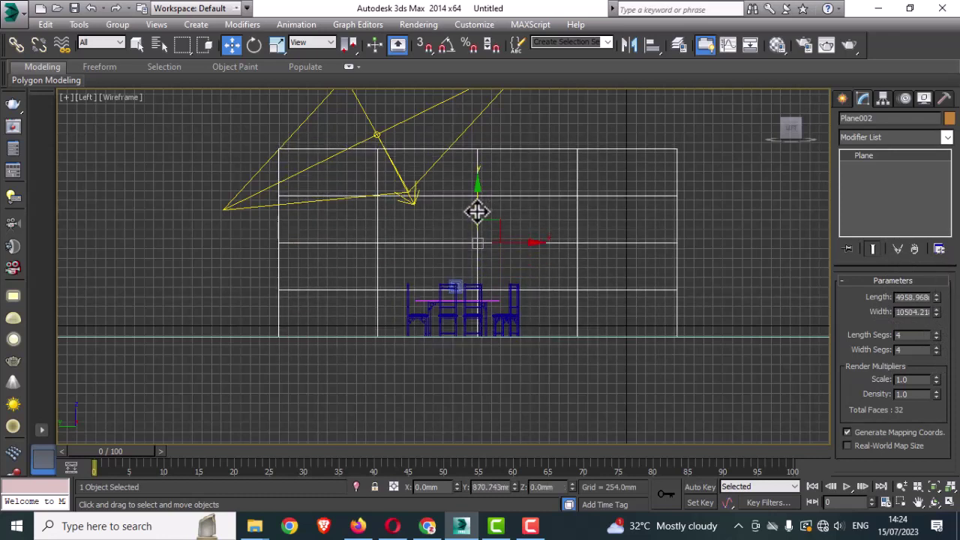
left_click_drag(527, 242, 514, 252)
left_click(671, 266)
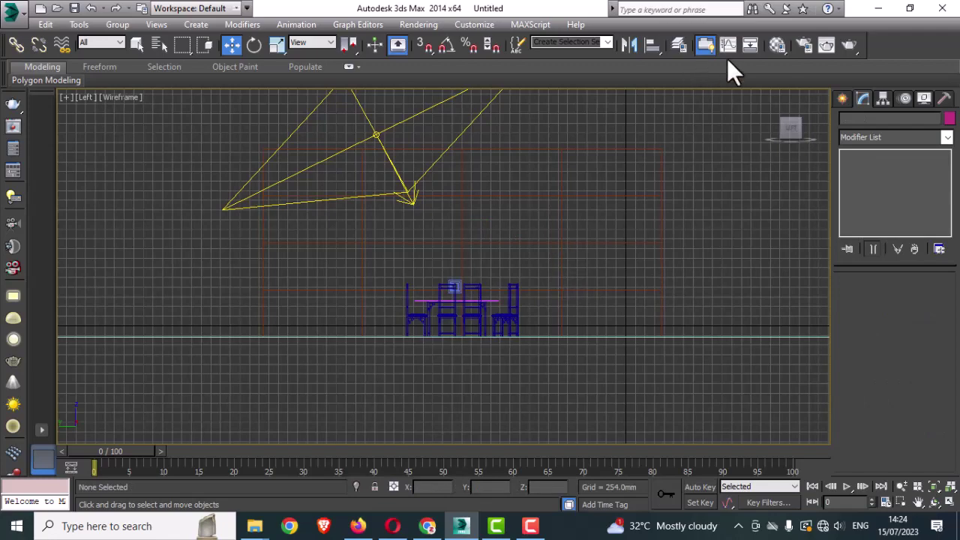
Open the Material Editor and assign V-Ray Adv 3.60.03 as the production renderer in the render setup.
key("m")
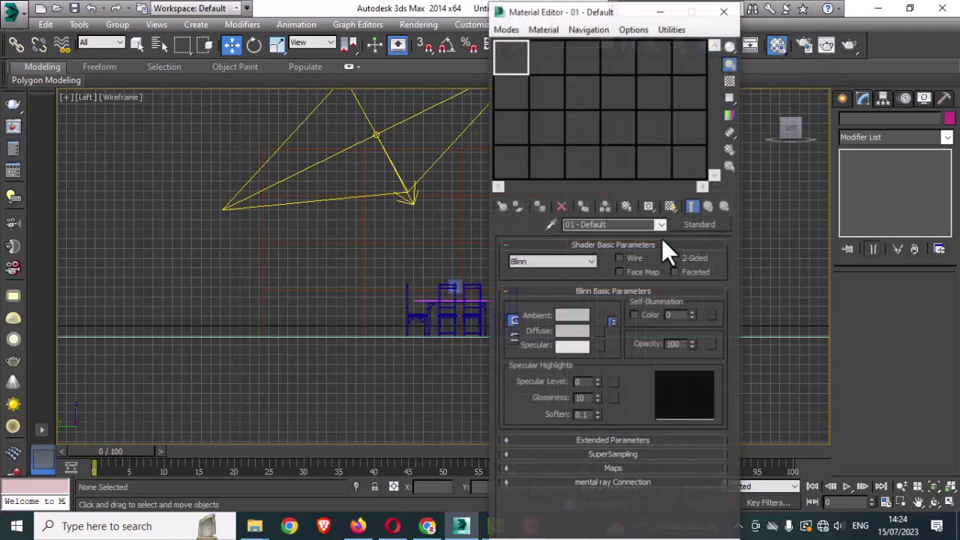
left_click_drag(570, 9, 719, 114)
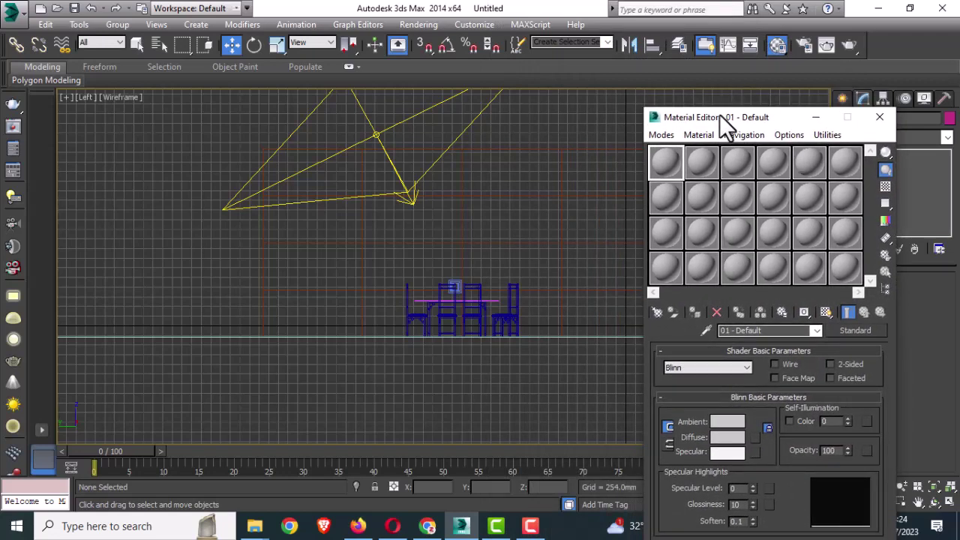
left_click(804, 42)
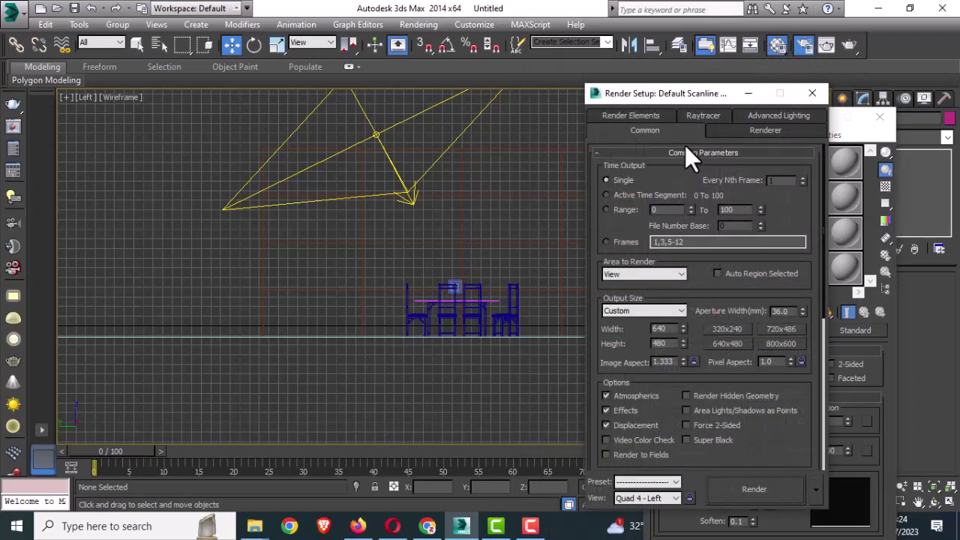
left_click(684, 152)
left_click(695, 195)
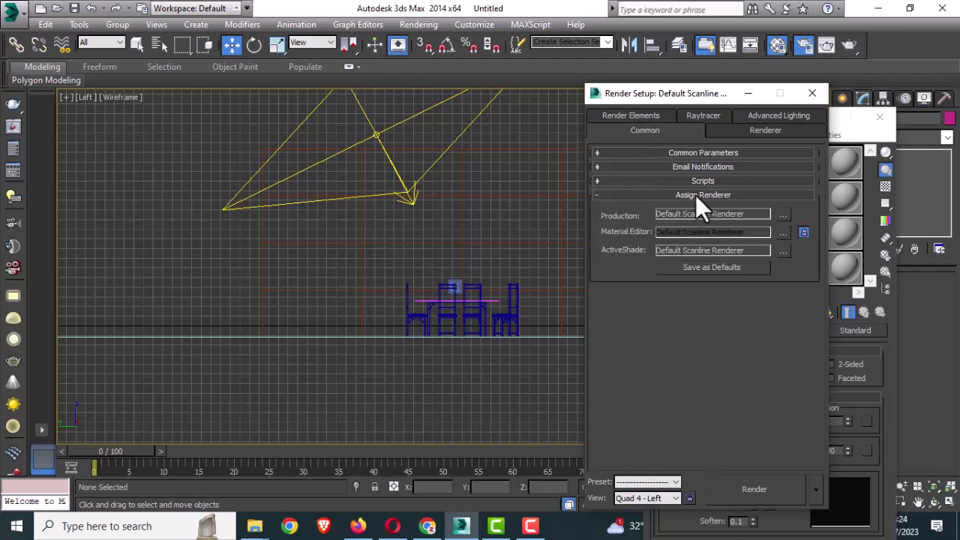
left_click(782, 214)
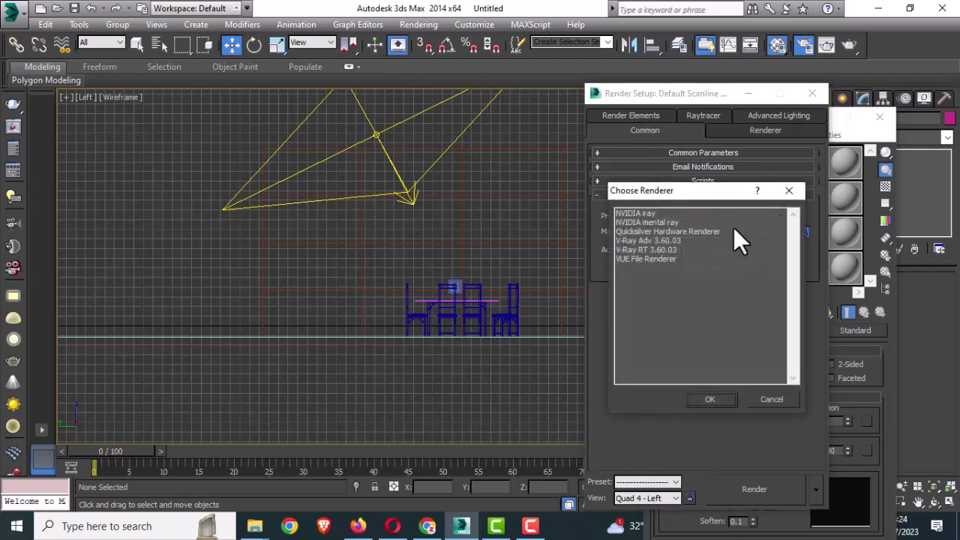
left_click(647, 239)
left_click(707, 400)
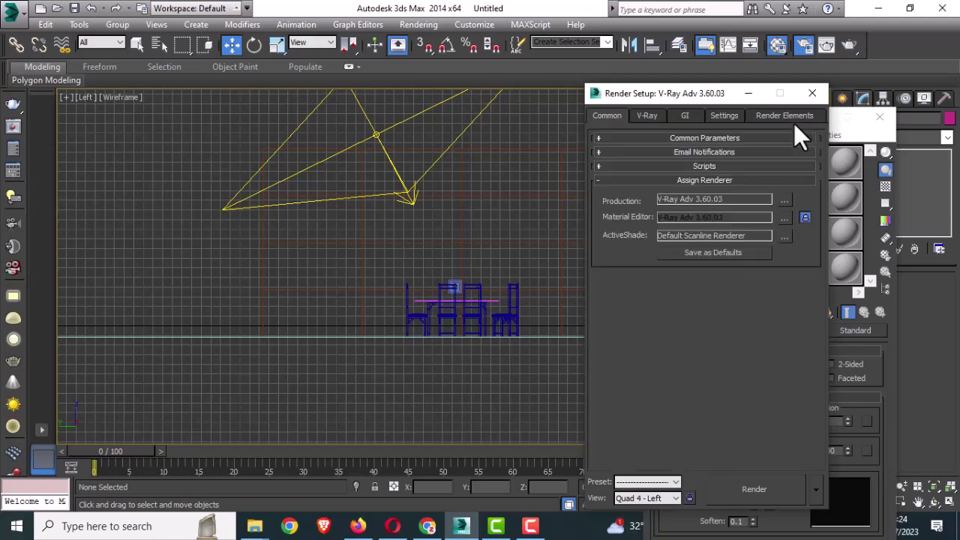
left_click(811, 94)
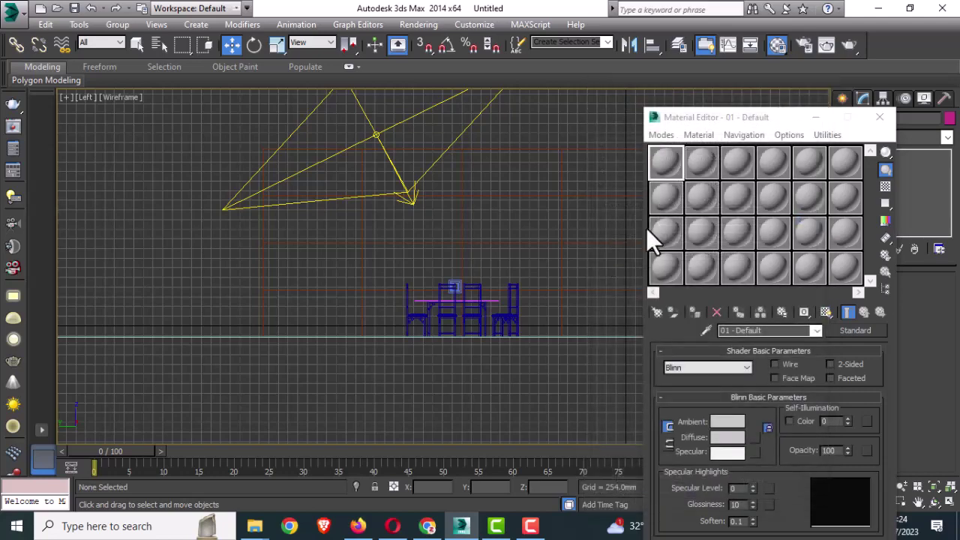
Load a VRayMtl into the first material slot and select the wall plane.
left_click(660, 311)
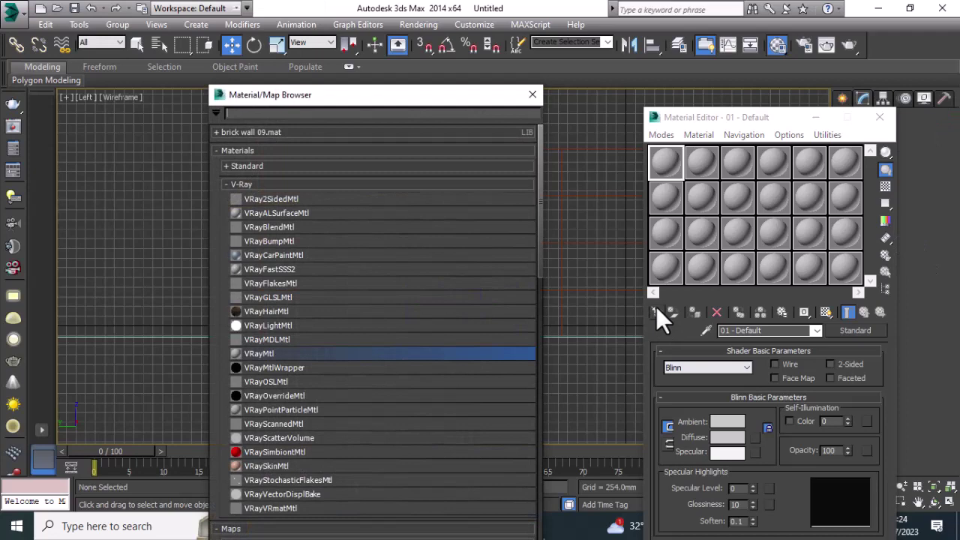
double_click(284, 354)
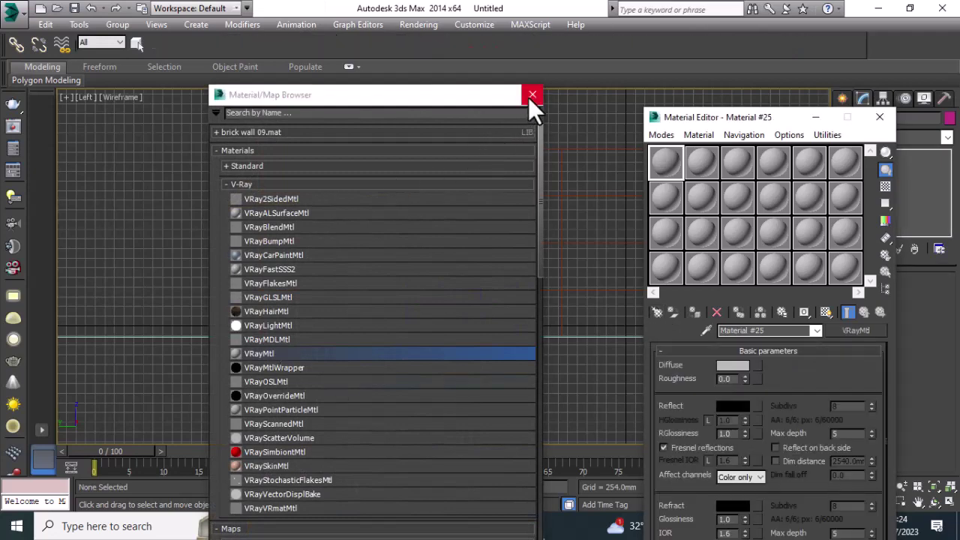
left_click(530, 95)
left_click(531, 151)
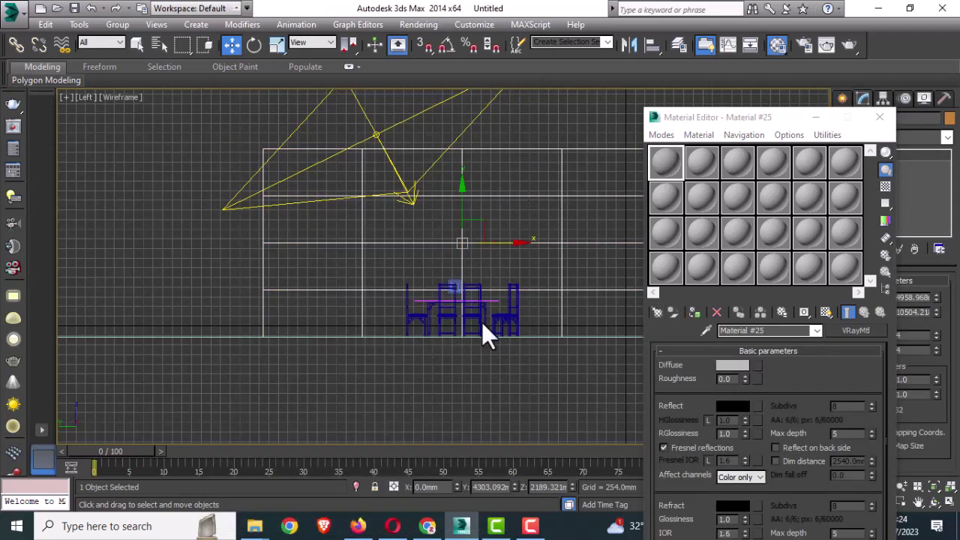
Load the brick wall map3 image as a bitmap in the material's Diffuse map.
left_click(755, 365)
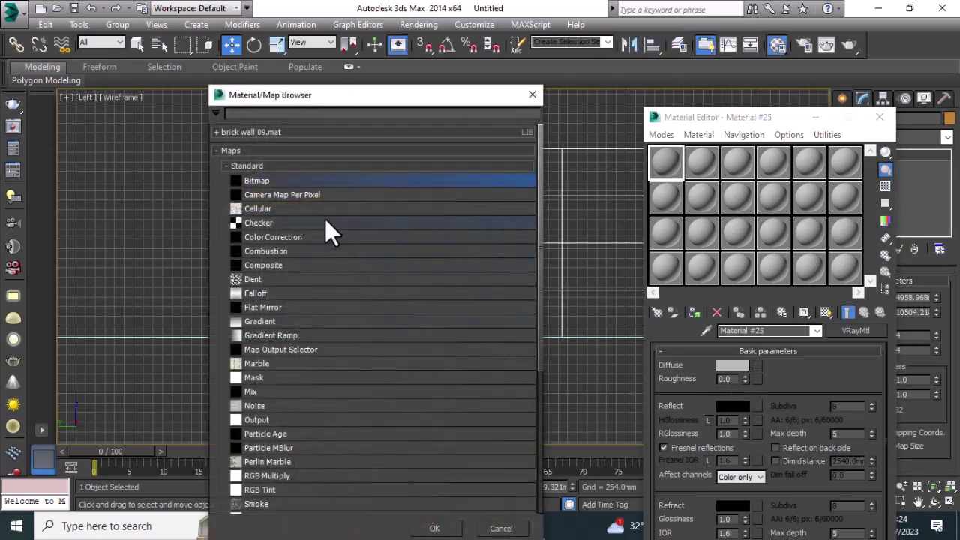
double_click(264, 180)
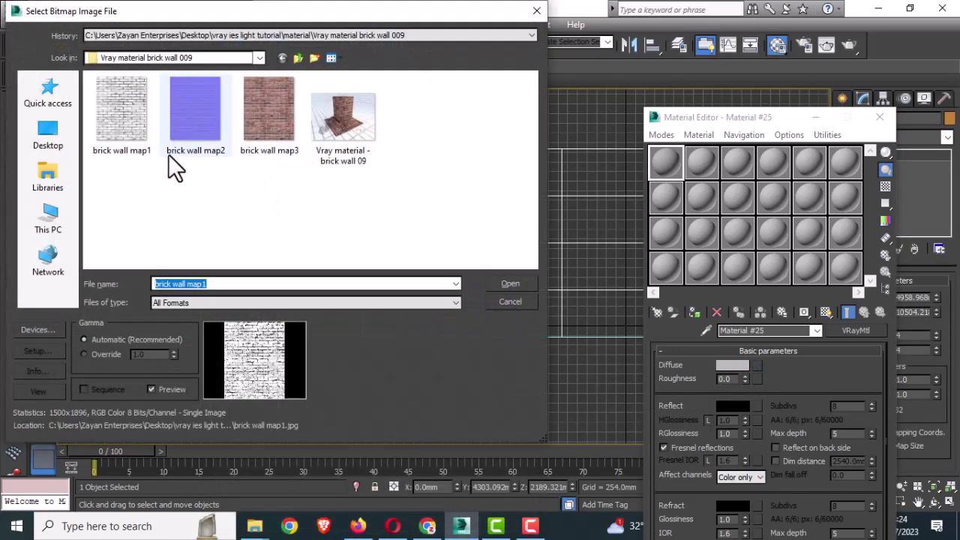
left_click(264, 117)
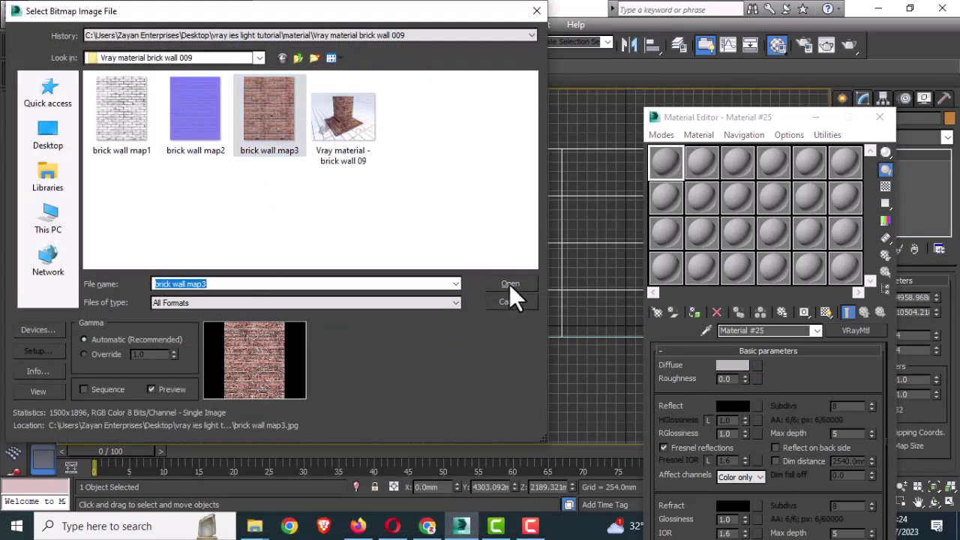
left_click(510, 284)
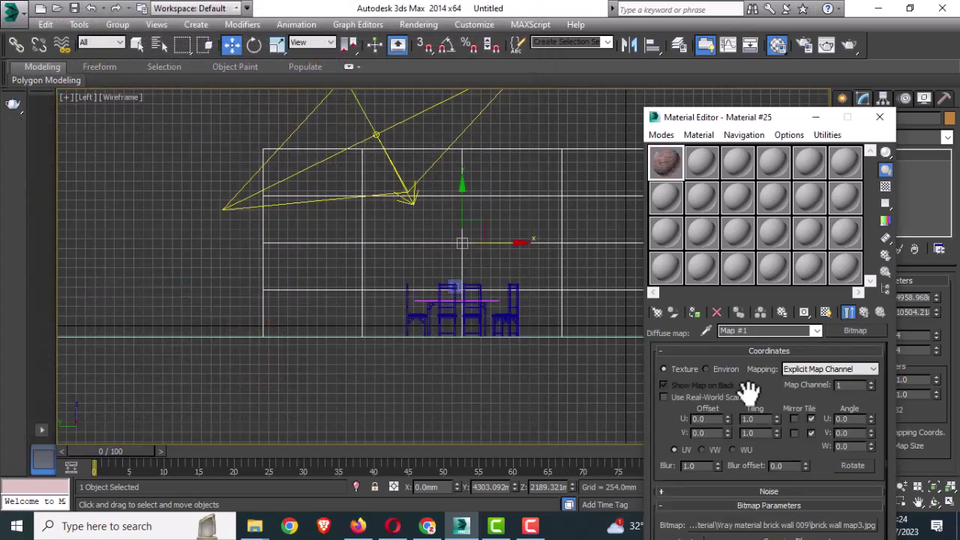
Enlarge the material preview, set the brick map's U tiling to 2.7, and return to the parent material.
left_click(759, 419)
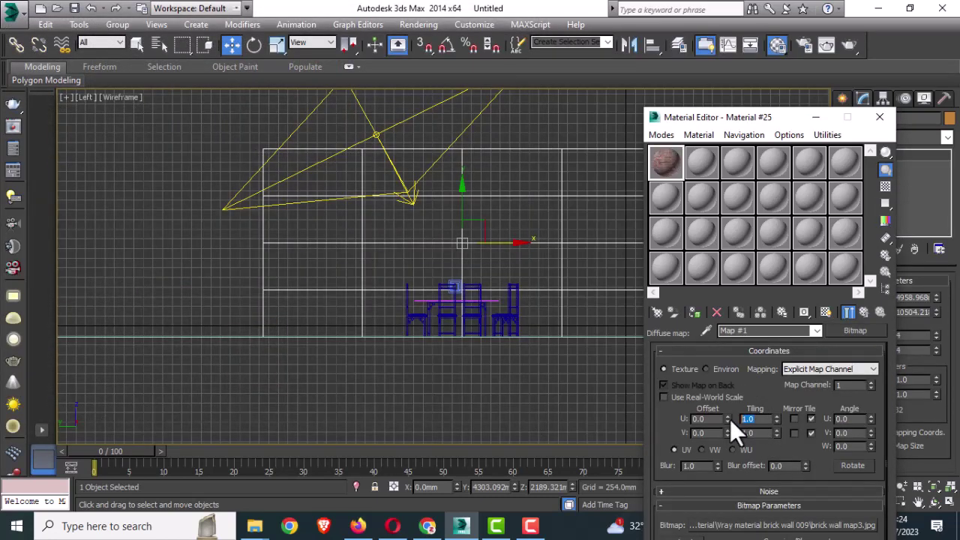
double_click(666, 164)
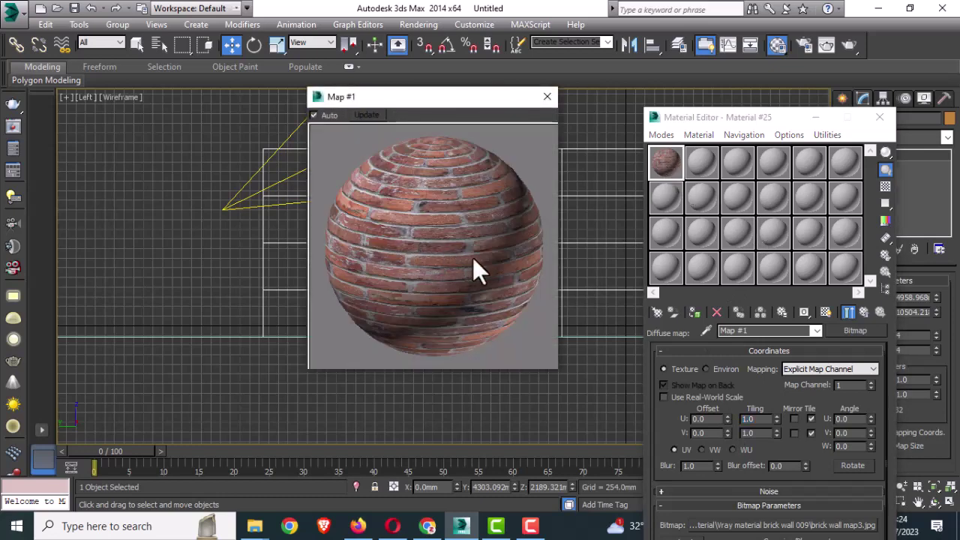
left_click(759, 420)
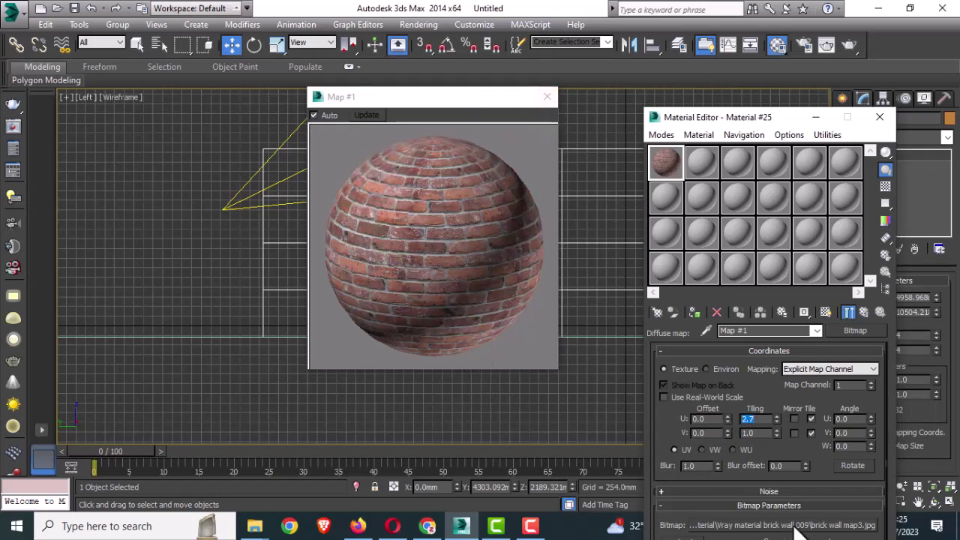
left_click(863, 312)
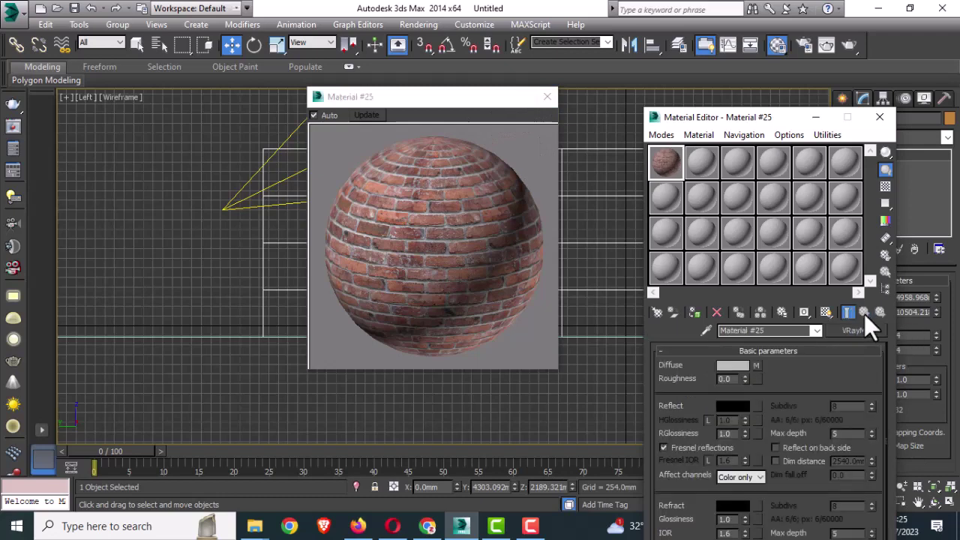
Load the brick wall map1 image as a bitmap in the brick material's Bump map.
left_click_drag(729, 120, 669, 14)
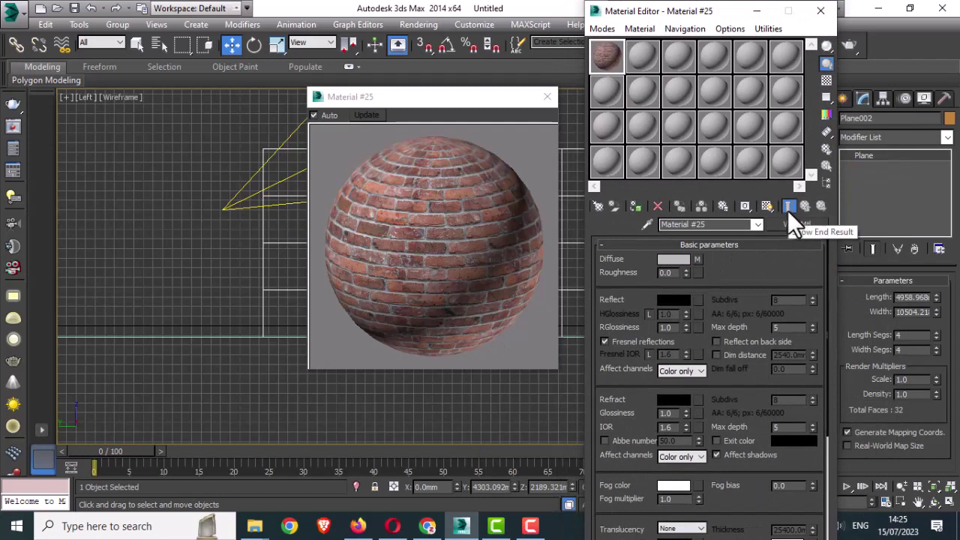
left_click(745, 246)
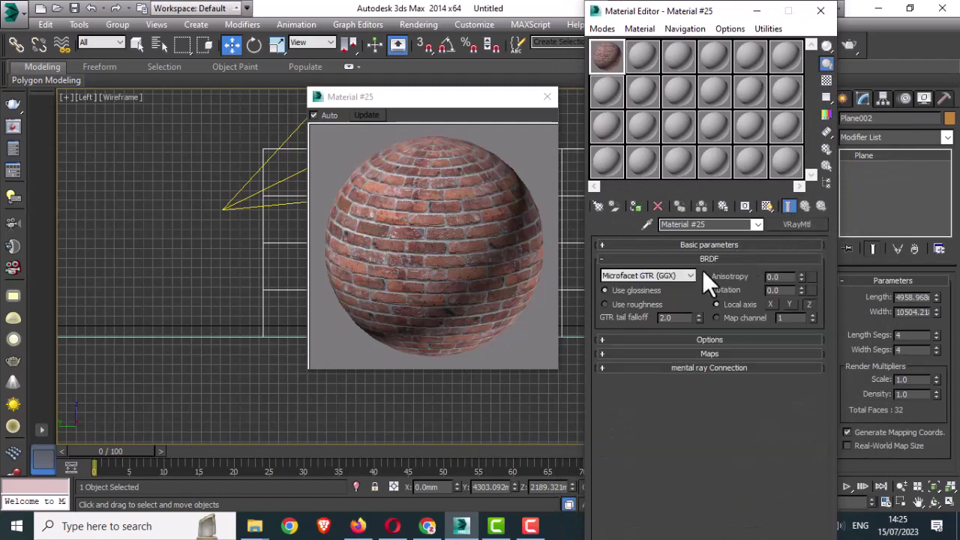
left_click(695, 355)
scroll(695, 285, "up", 2)
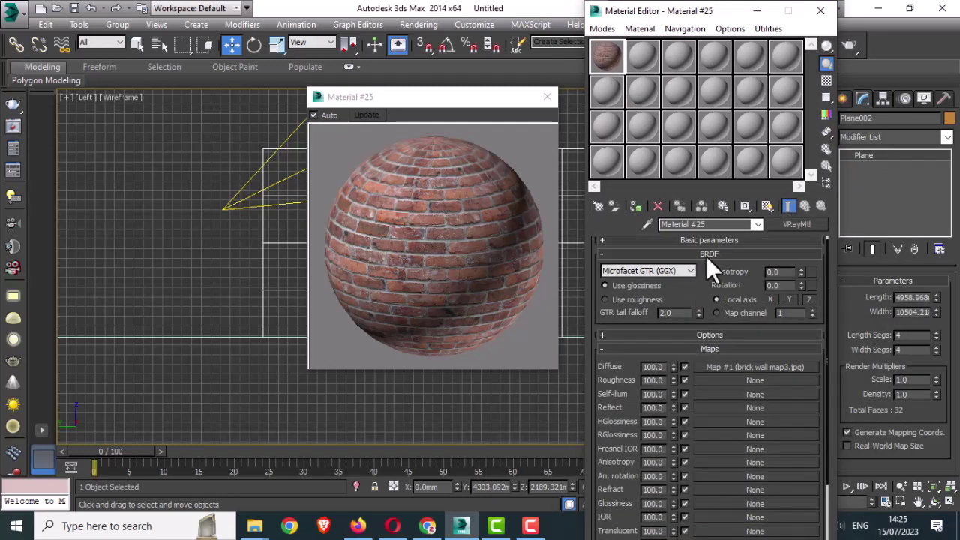
left_click(709, 254)
scroll(681, 412, "down", 1)
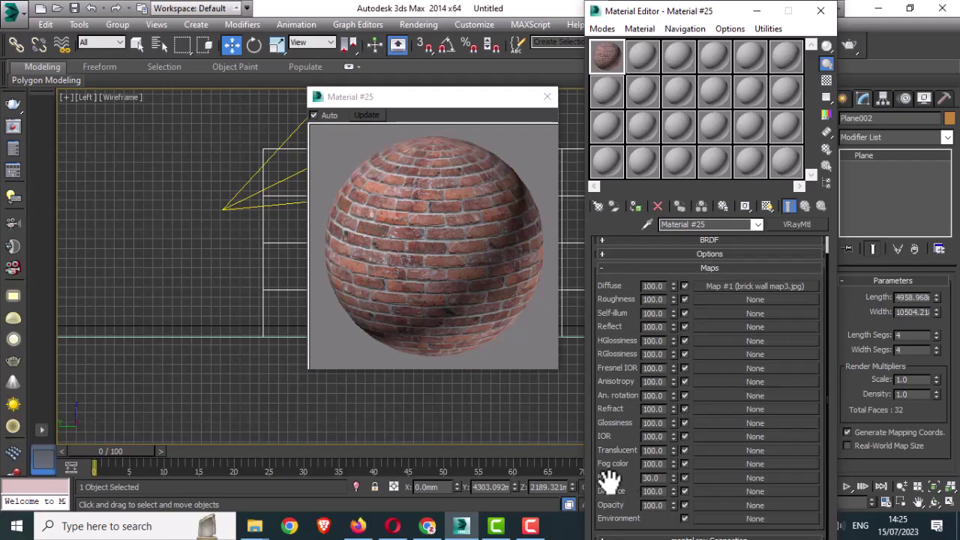
left_click(756, 478)
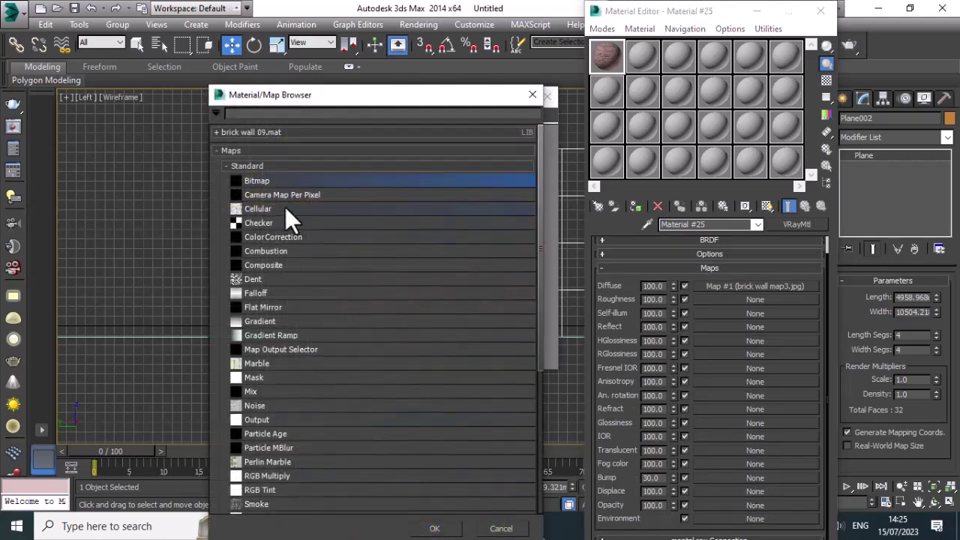
double_click(272, 182)
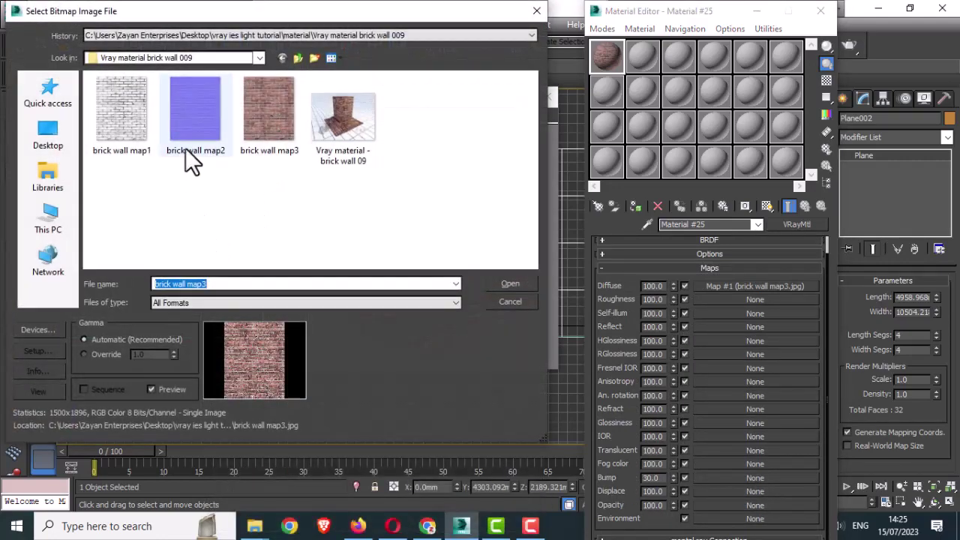
left_click(132, 128)
left_click(510, 283)
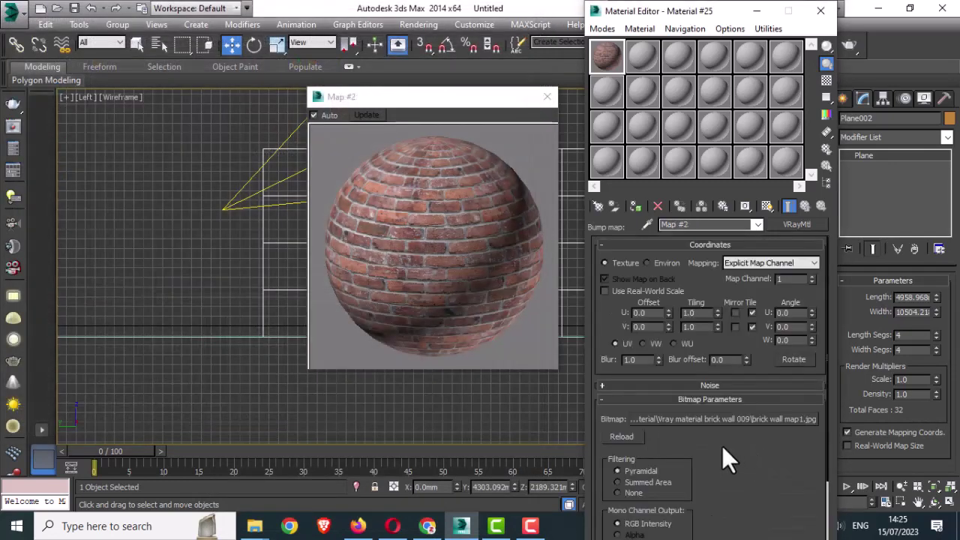
Set the bump map's U tiling to 2.7 and its Bump amount to 80, and close the enlarged material preview.
left_click_drag(686, 315, 673, 315)
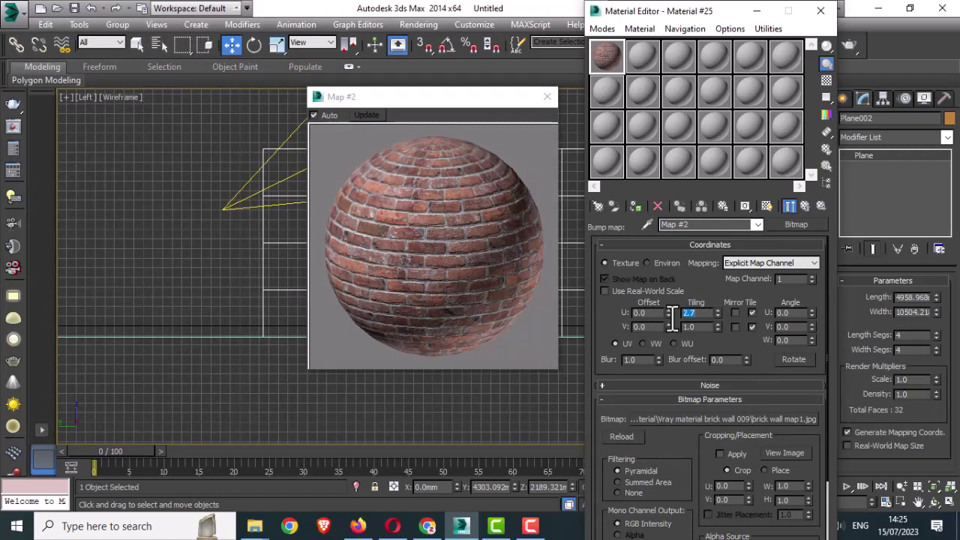
left_click(803, 207)
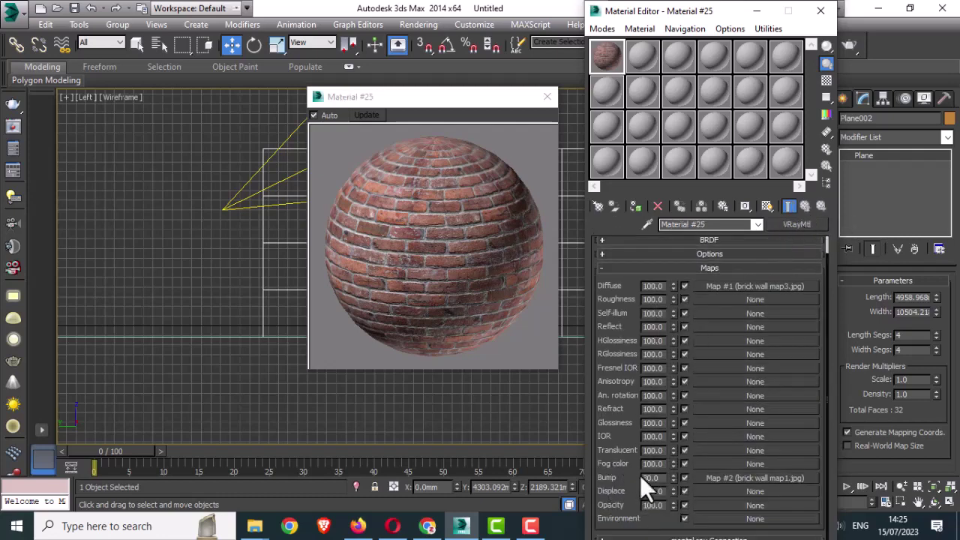
double_click(653, 478)
type("80")
key("Return")
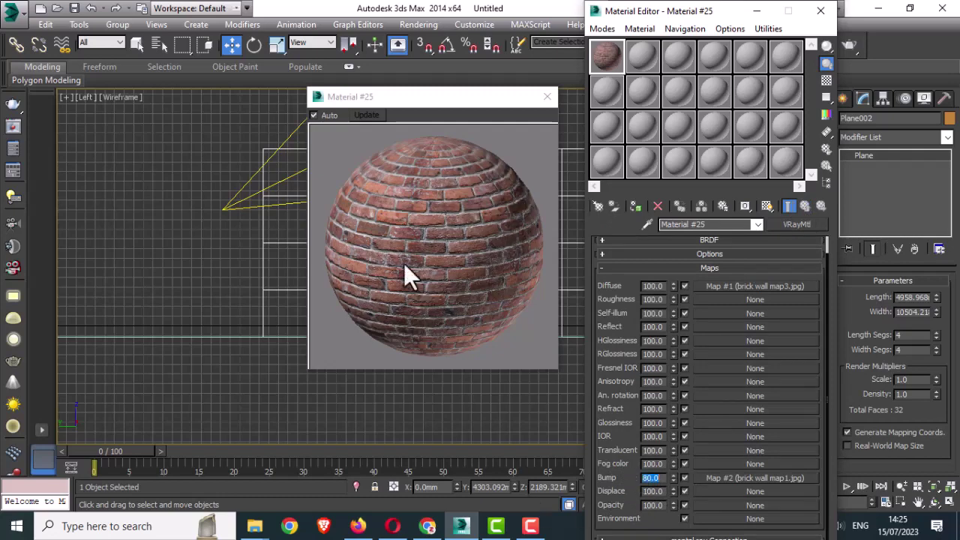
left_click(547, 97)
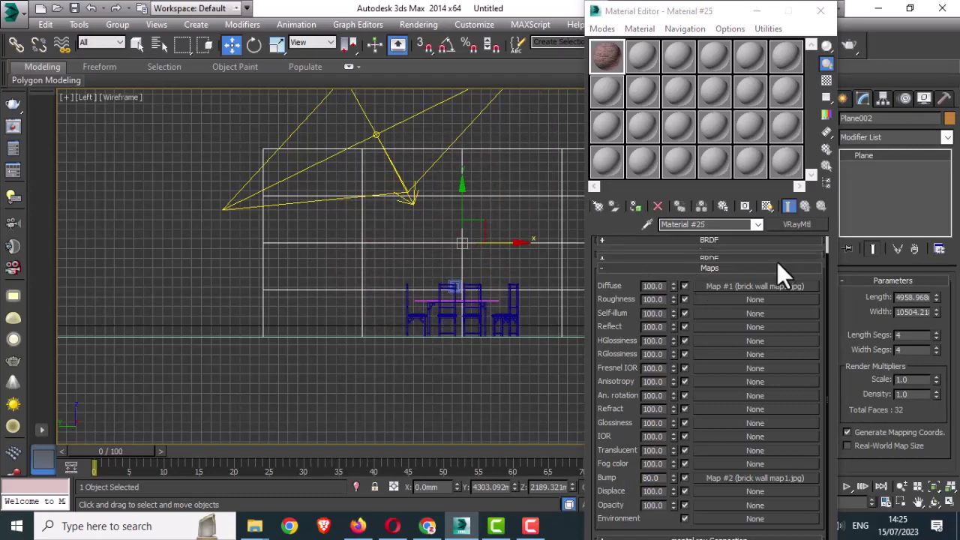
Assign the brick material to the selected wall plane, show it shaded in the viewport, and close the Material Editor.
scroll(776, 262, "up", 1)
left_click(747, 246)
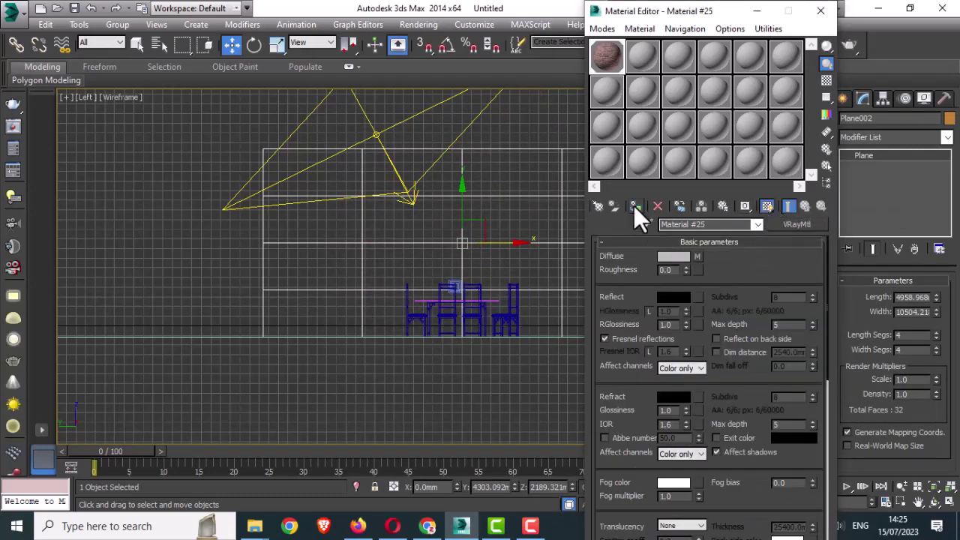
left_click(821, 10)
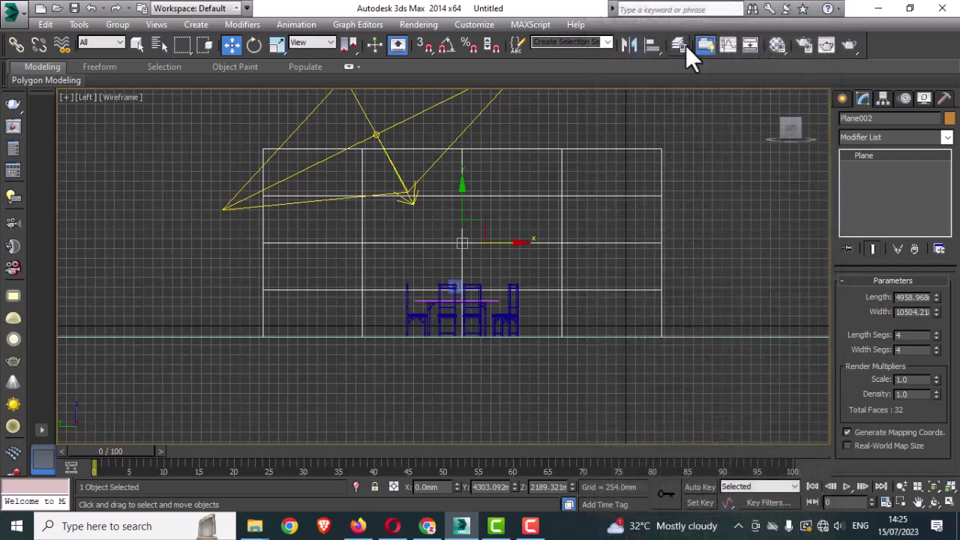
Deselect the wall plane and switch the Left viewport to the VRayCam001 camera view.
left_click(563, 388)
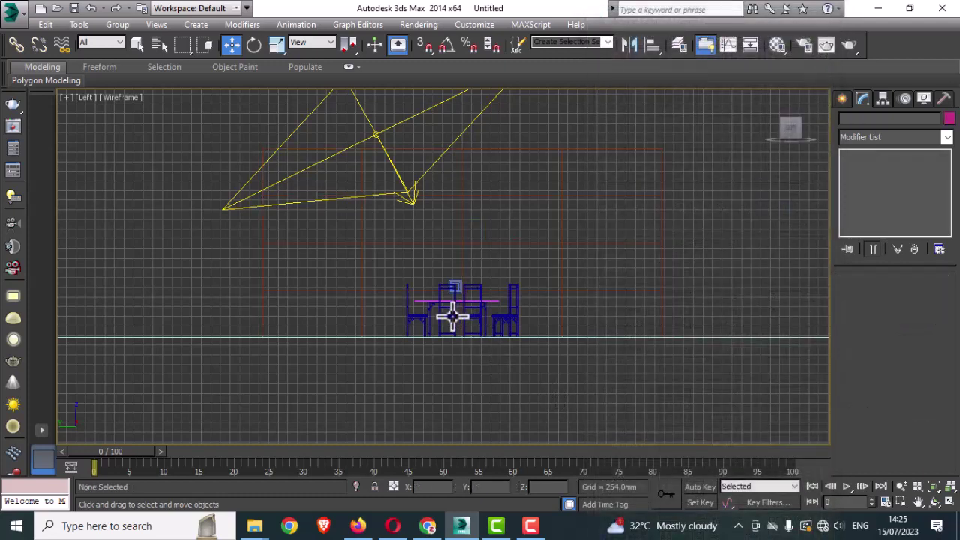
left_click(80, 98)
mouse_move(120, 113)
left_click(296, 116)
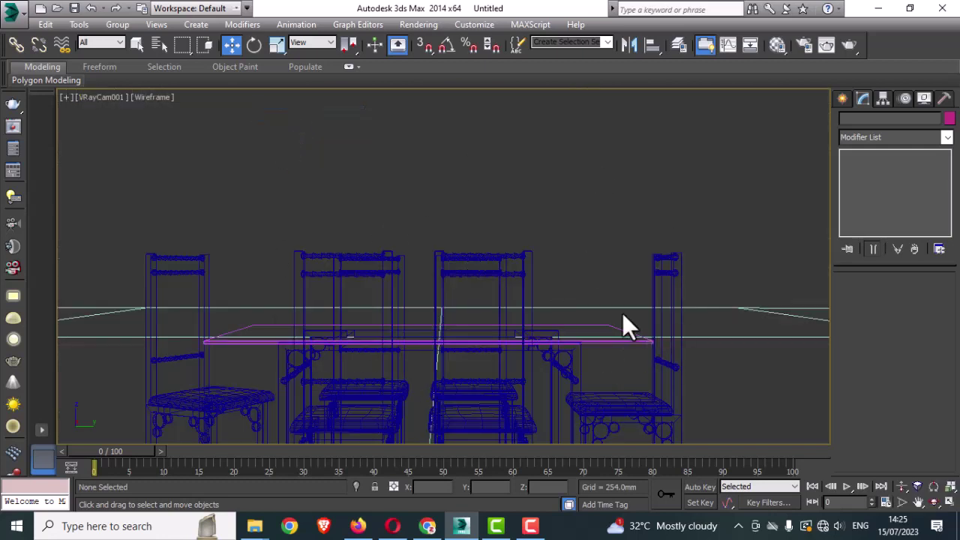
In the Top view, move the wall plane along X to about -8994 mm, behind the dining set.
key("alt+w")
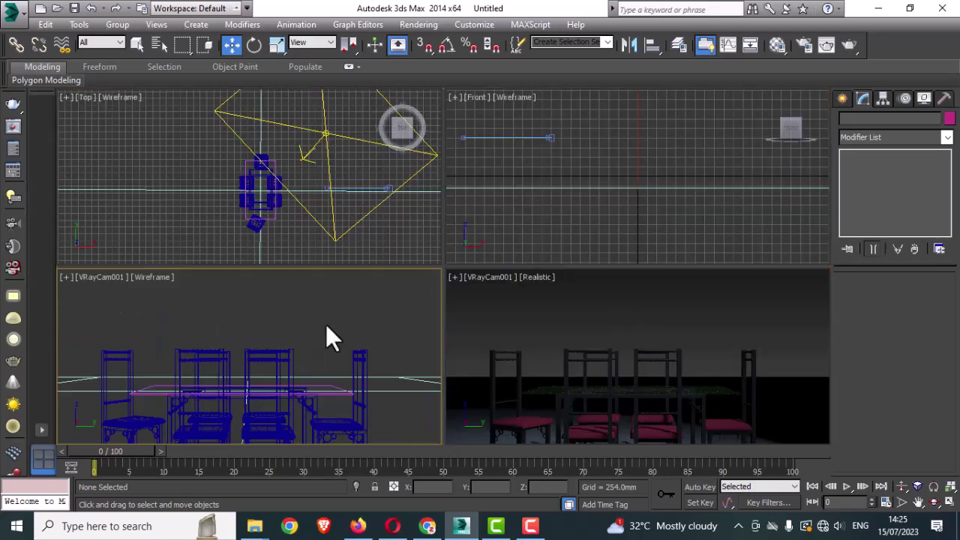
left_click(263, 251)
key("alt+w")
middle_click_drag(508, 268, 336, 251)
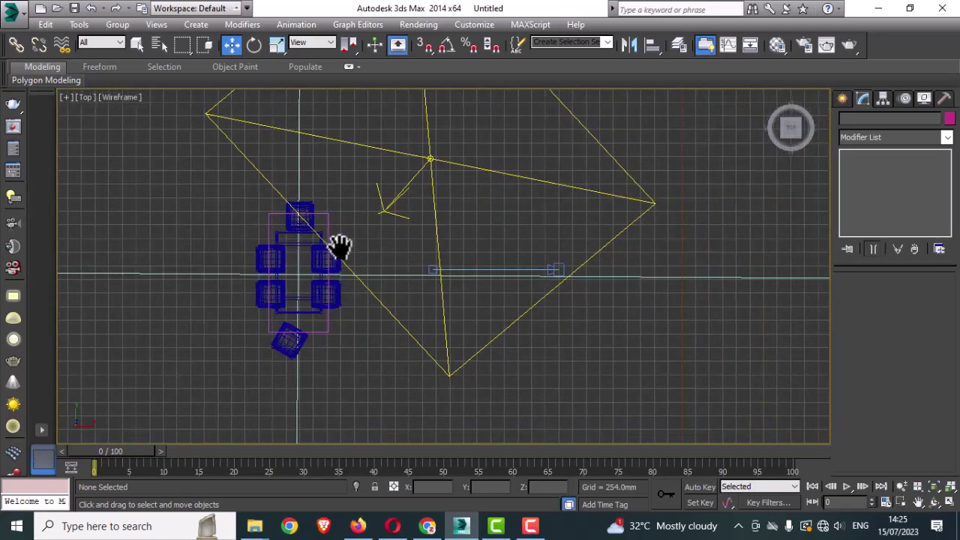
left_click_drag(652, 374, 655, 374)
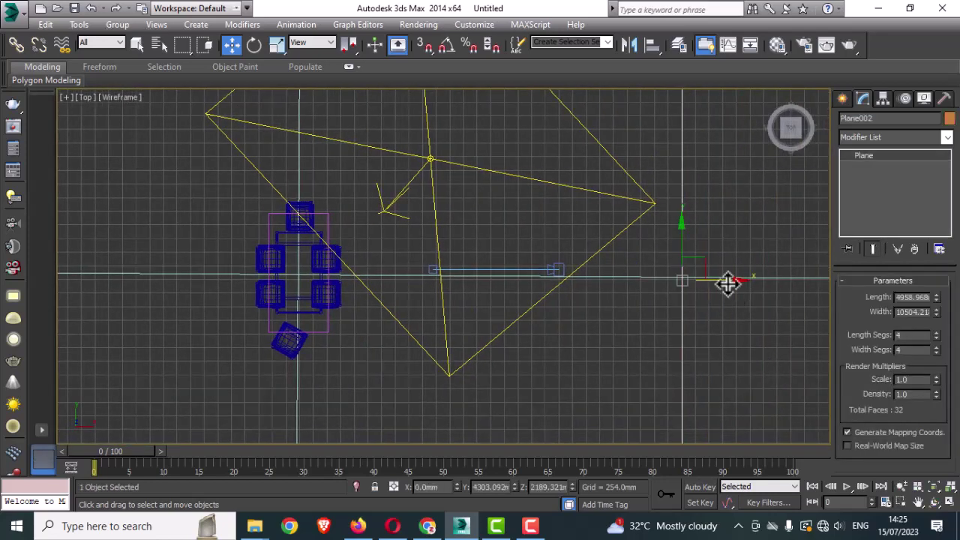
left_click_drag(727, 284, 247, 314)
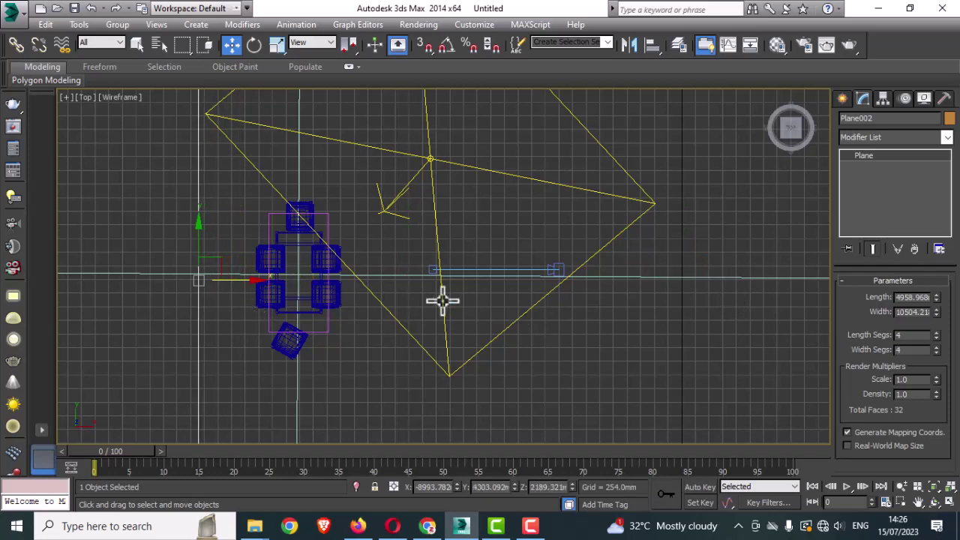
Maximize the realistic VRayCam001 viewport and show the object creation options.
key("alt+w")
middle_click(621, 368)
key("alt+w")
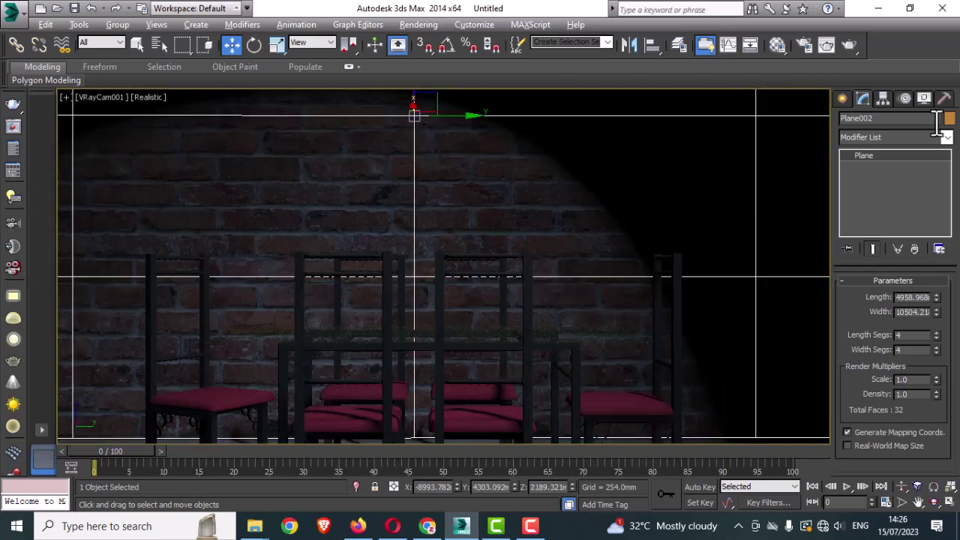
left_click(843, 99)
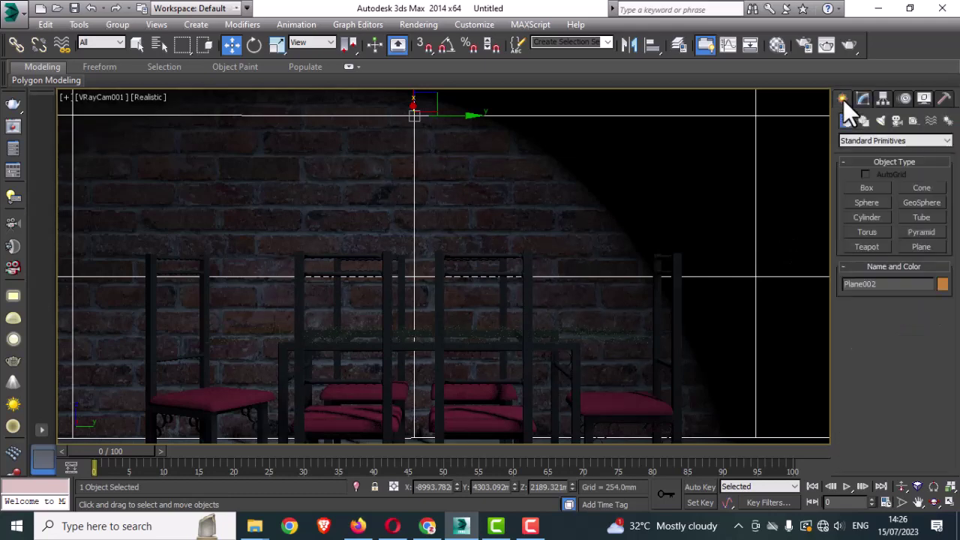
Load the "render setting" preset file into the render setup with all of its categories.
left_click(801, 46)
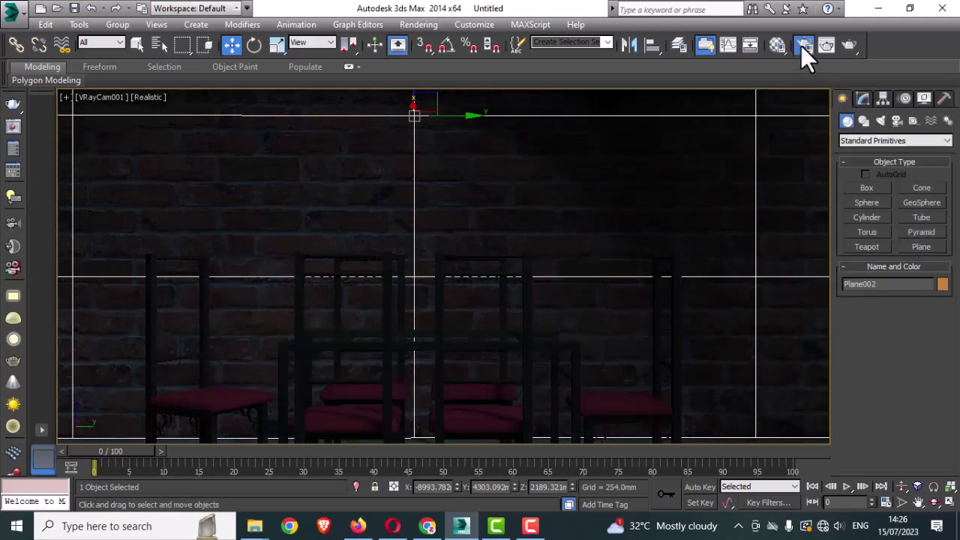
left_click_drag(663, 92, 607, 51)
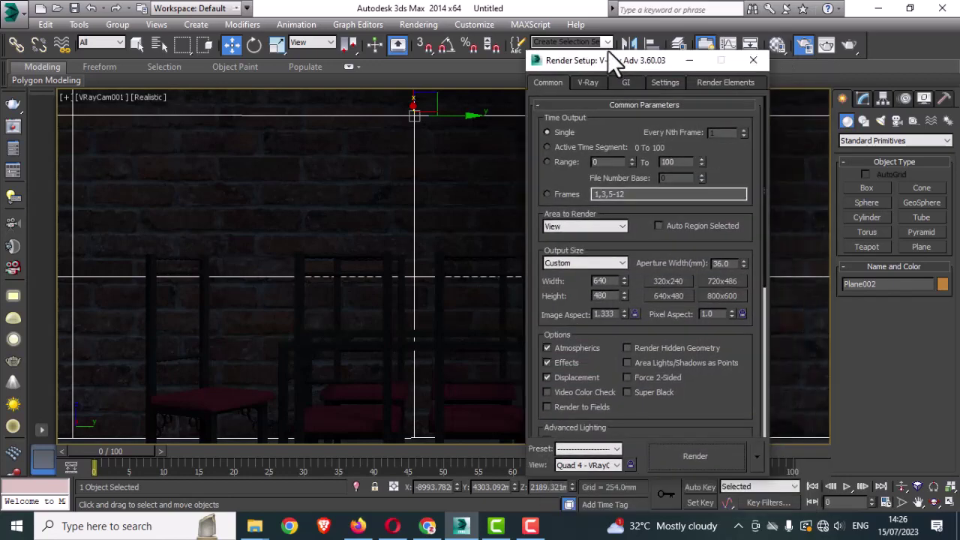
left_click(580, 405)
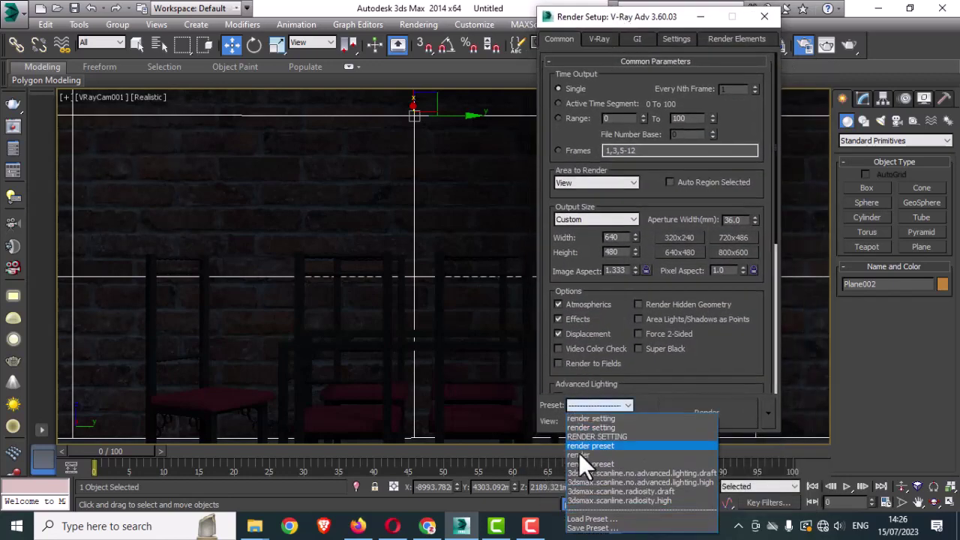
left_click(584, 518)
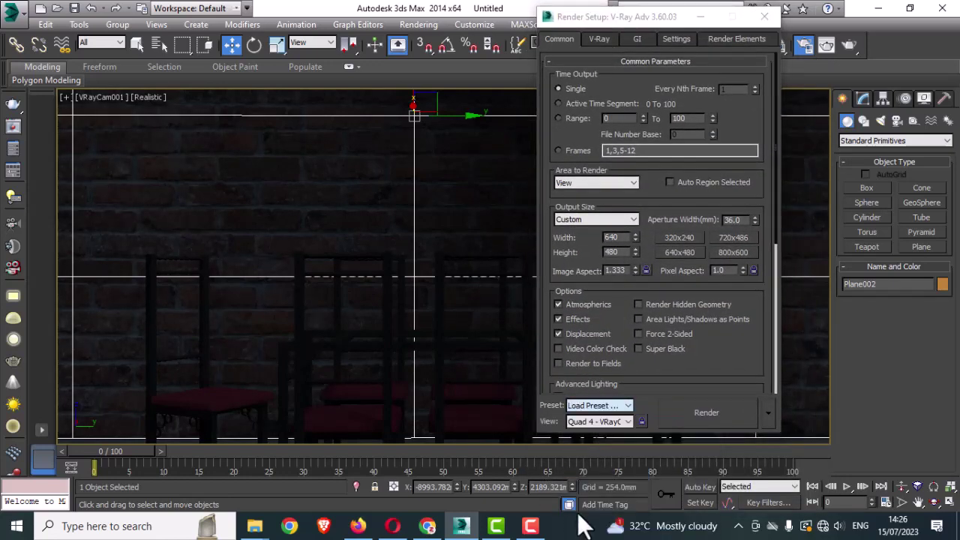
left_click(109, 136)
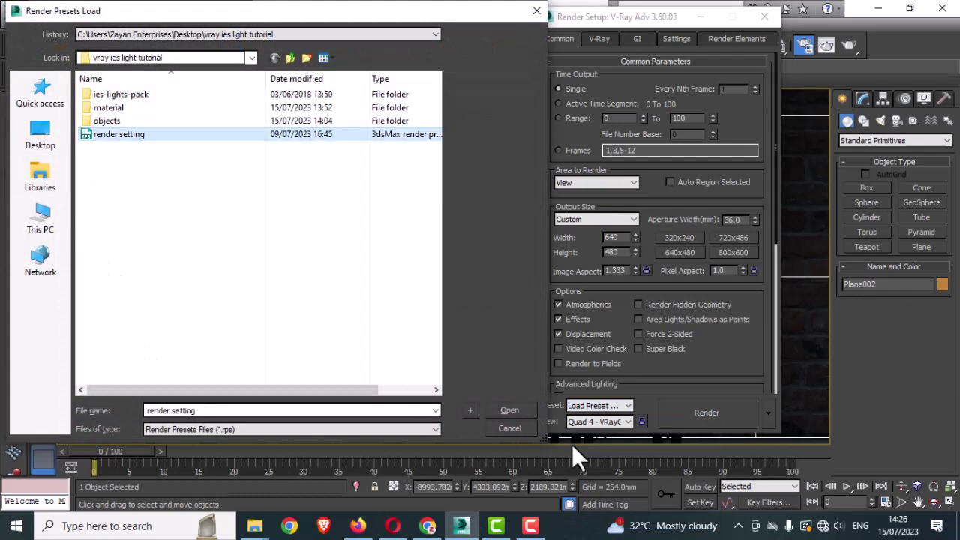
left_click(510, 410)
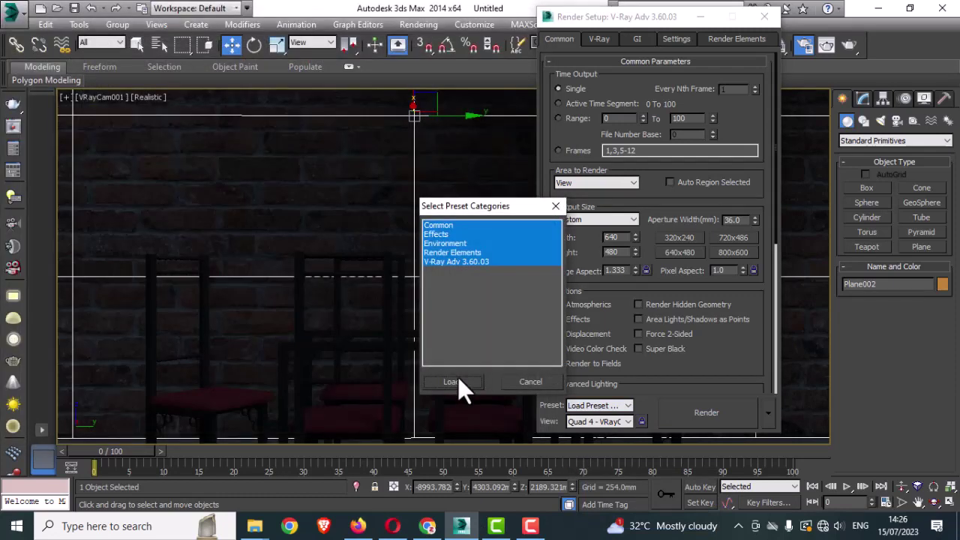
left_click(453, 442)
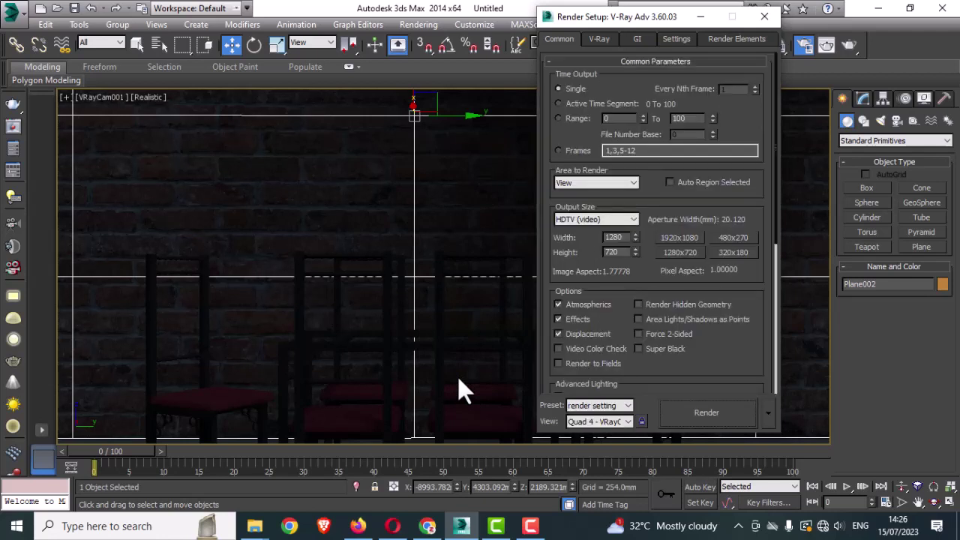
Start a test render of the camera view, cancel it, and close the V-Ray frame buffer.
left_click(707, 414)
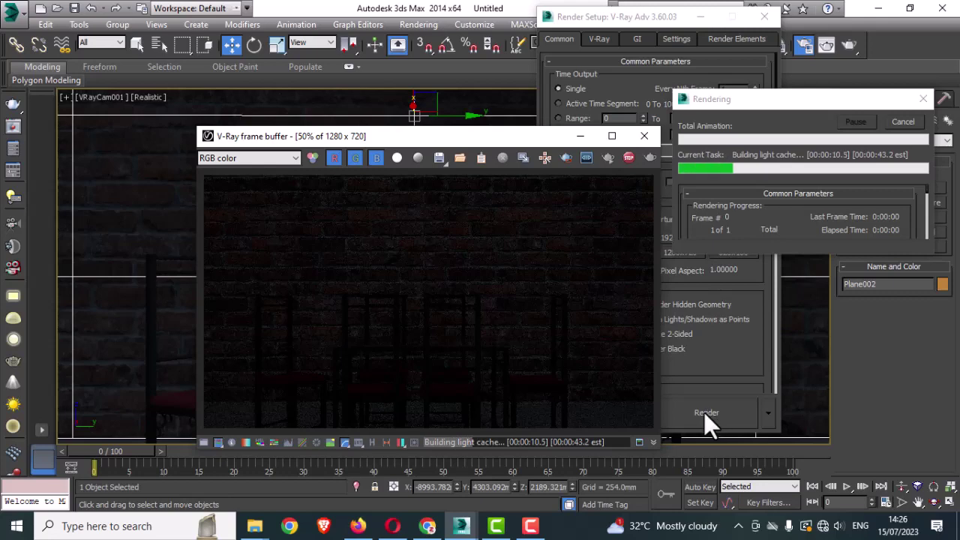
left_click_drag(491, 136, 371, 95)
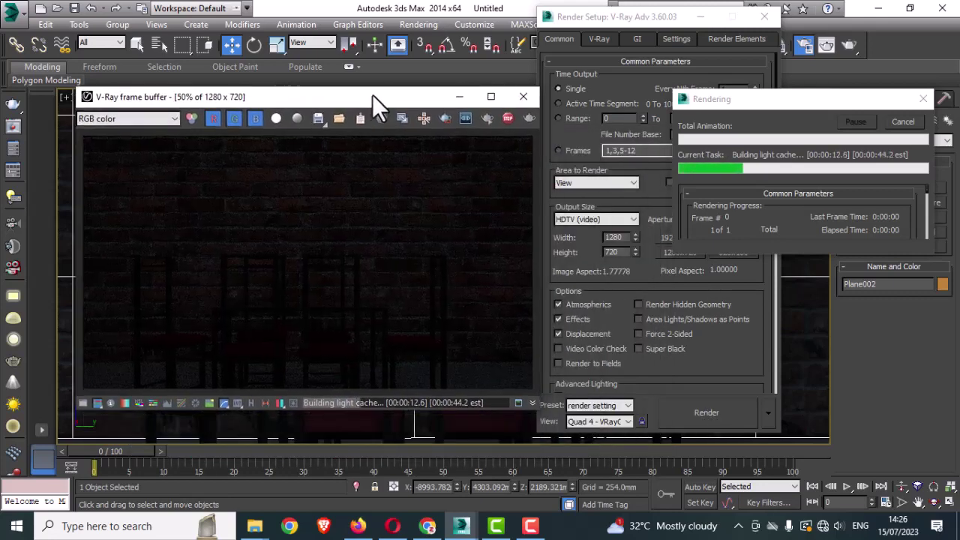
left_click(897, 124)
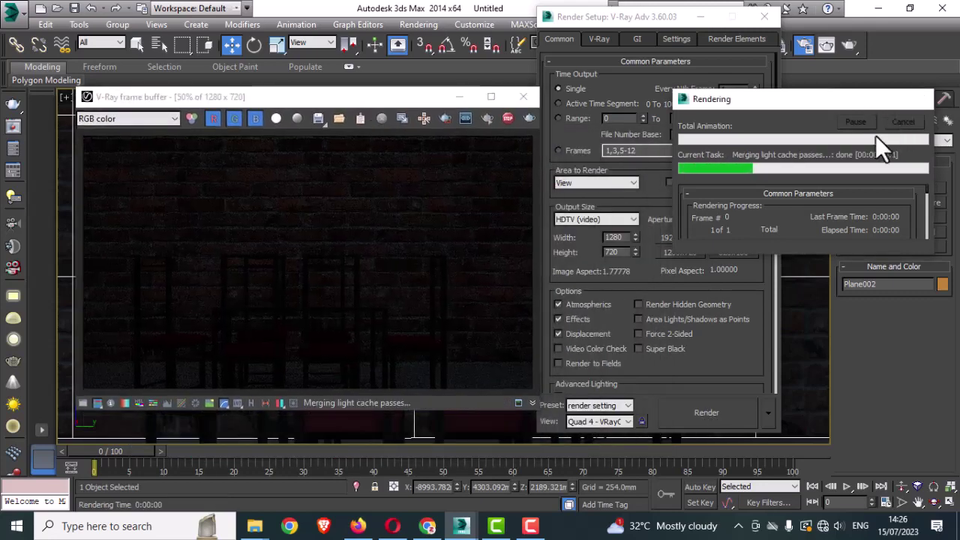
left_click_drag(671, 23, 774, 273)
left_click(529, 98)
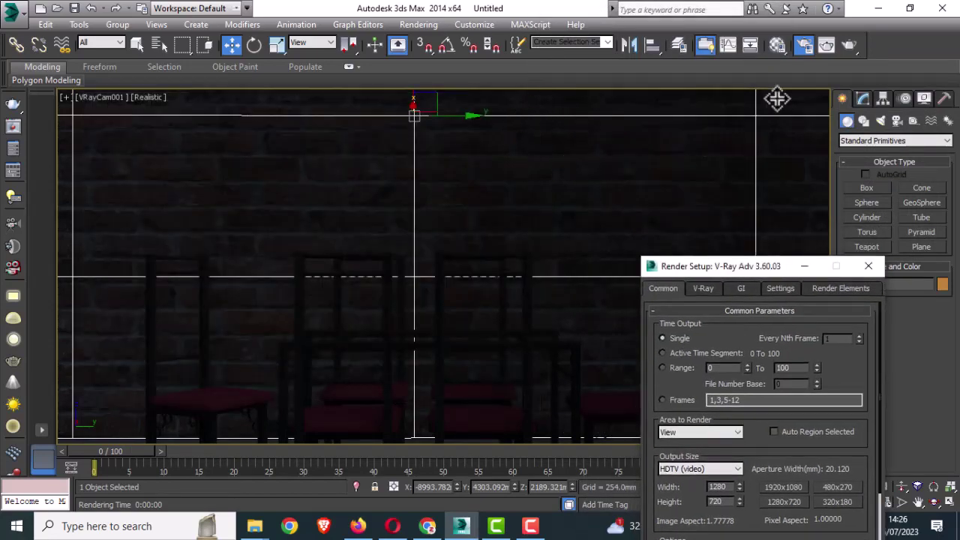
Reopen the brick material's Diffuse bitmap and set its U tiling to 3.7.
left_click(778, 47)
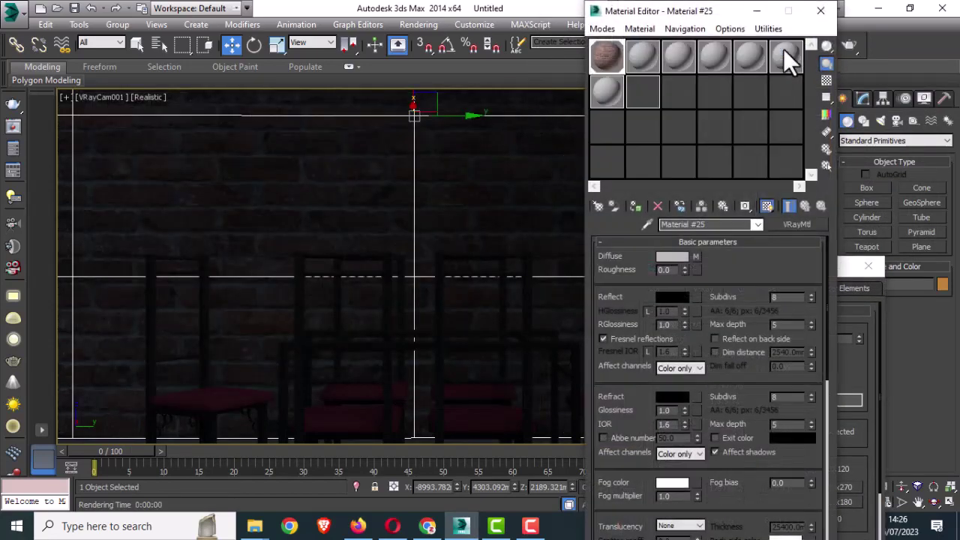
left_click(695, 259)
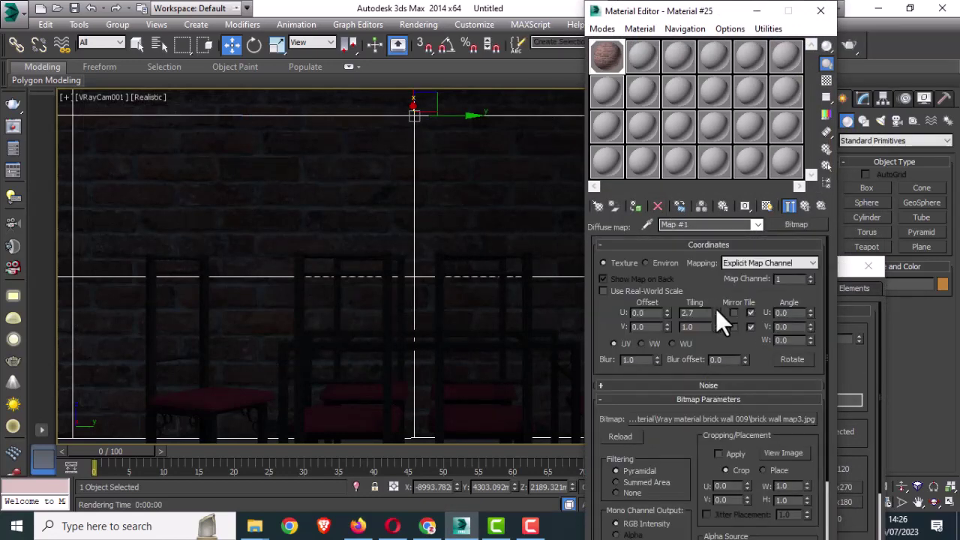
left_click(716, 309)
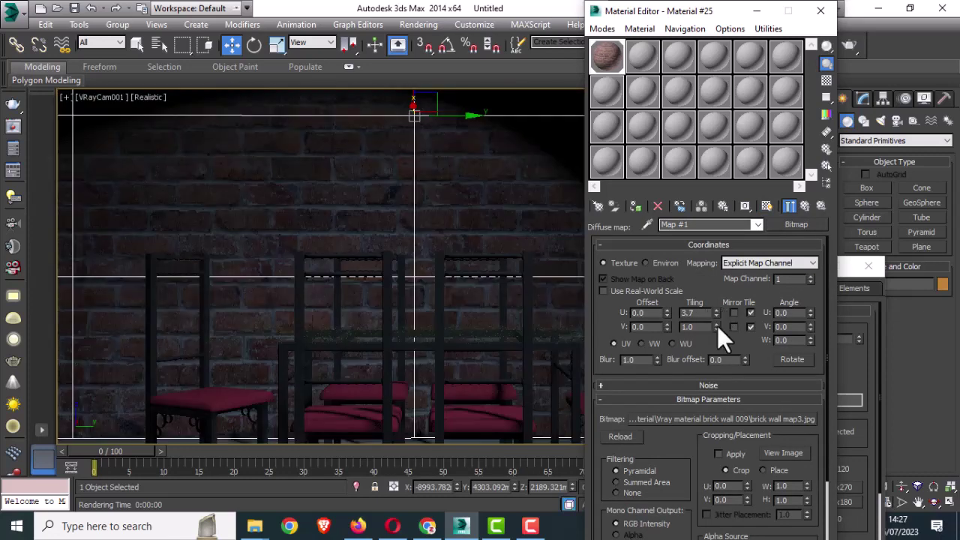
Set the brick Diffuse bitmap's tiling to 4.0 in U and 1.2 in V.
left_click(717, 324)
left_click(717, 324)
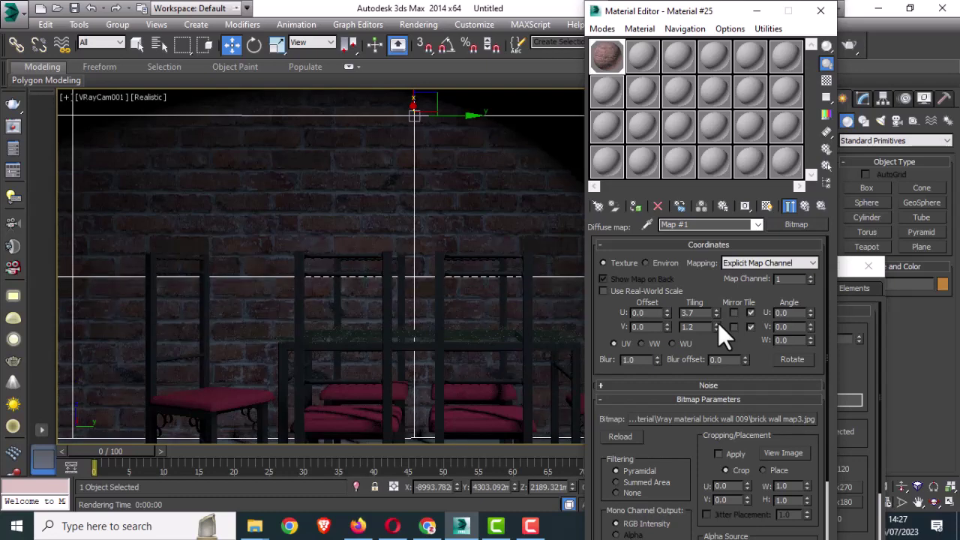
left_click(716, 311)
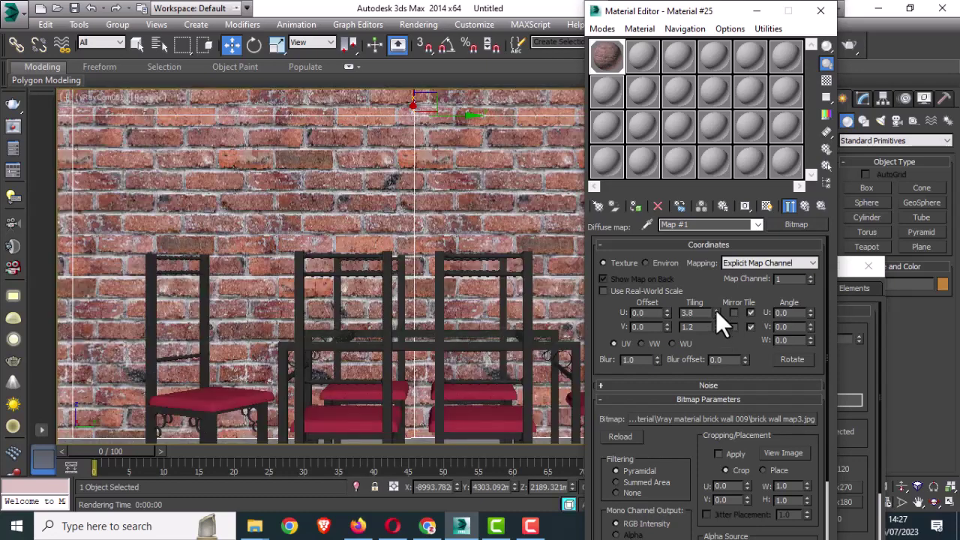
left_click(716, 309)
left_click(716, 310)
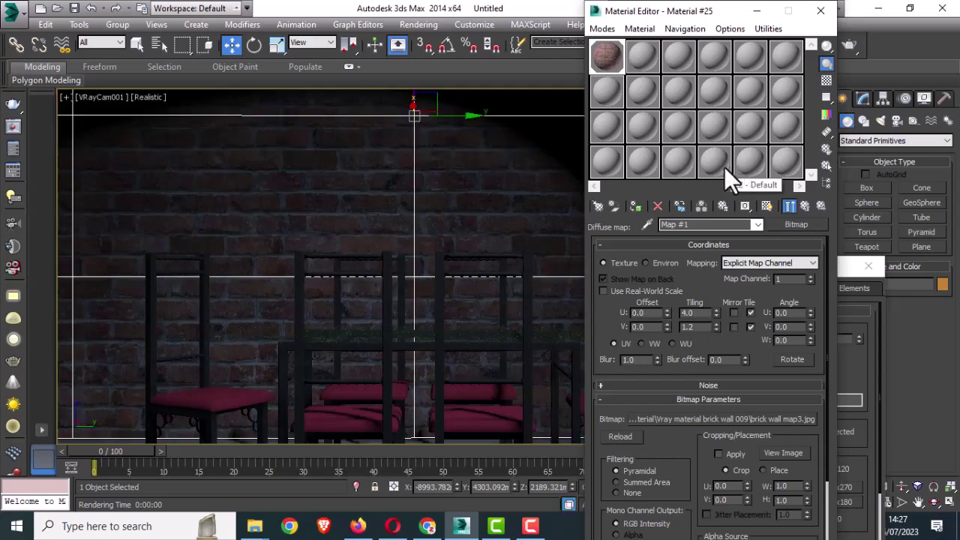
double_click(688, 327)
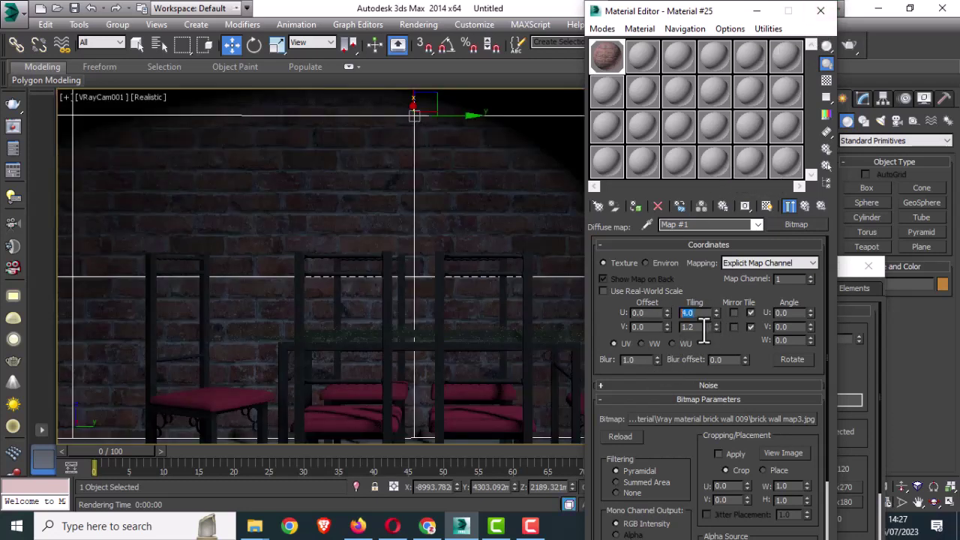
Return to the brick material's top level, collapse its upper parameter sections and open the Bump map's bitmap.
left_click(804, 205)
scroll(697, 412, "up", 10)
scroll(688, 420, "down", 2)
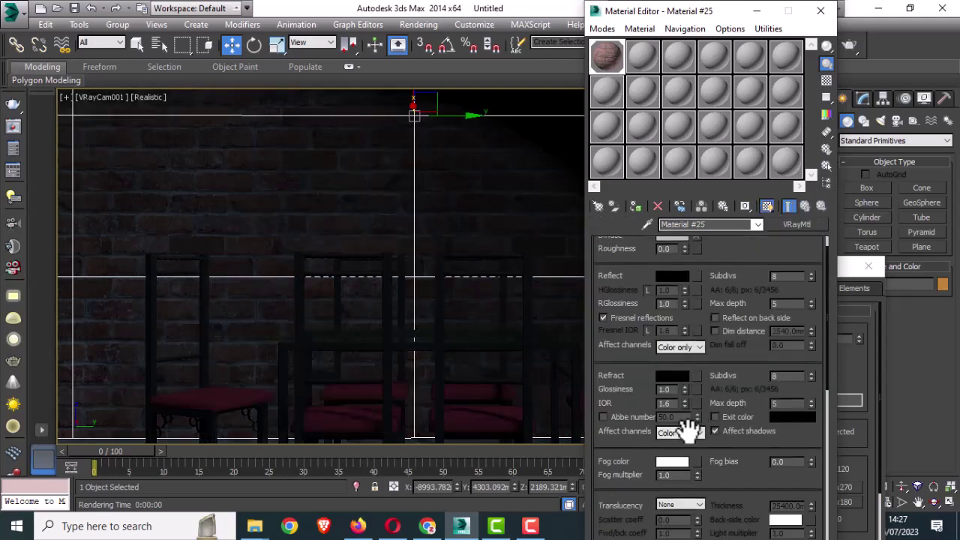
left_click(678, 433)
left_click(679, 462)
scroll(750, 278, "up", 1)
left_click(713, 246)
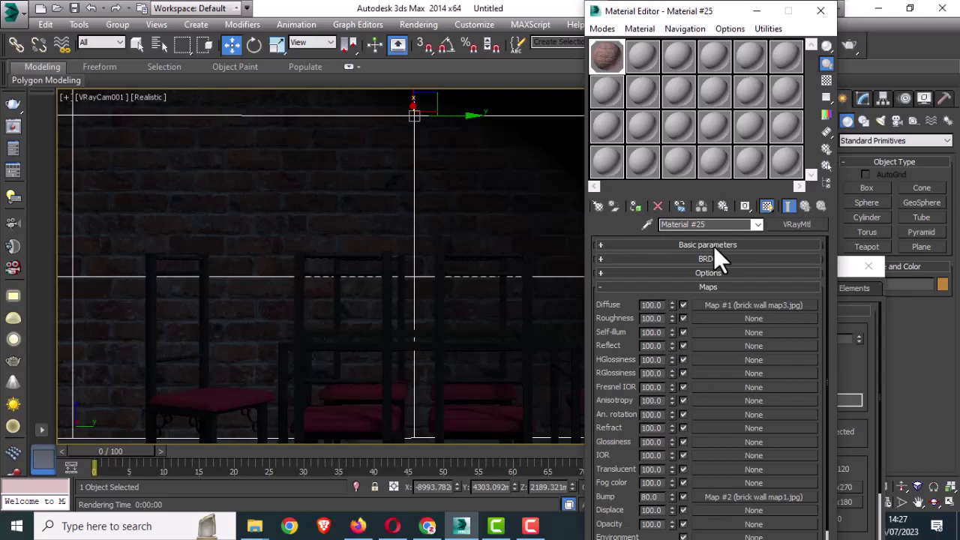
left_click(730, 497)
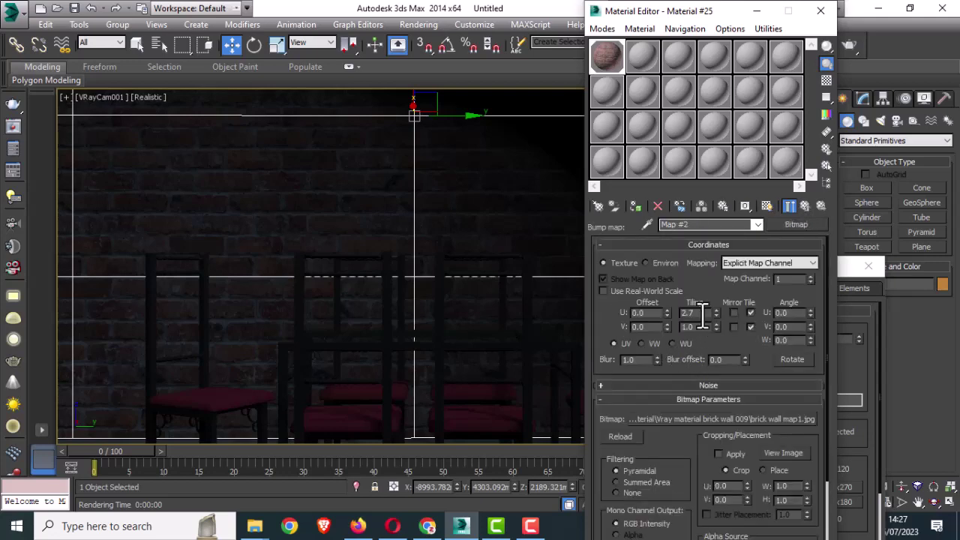
Set the Bump bitmap's tiling to 4.0 in U and 1.2 in V.
left_click_drag(701, 314, 661, 315)
type("4")
key("Tab")
type("12")
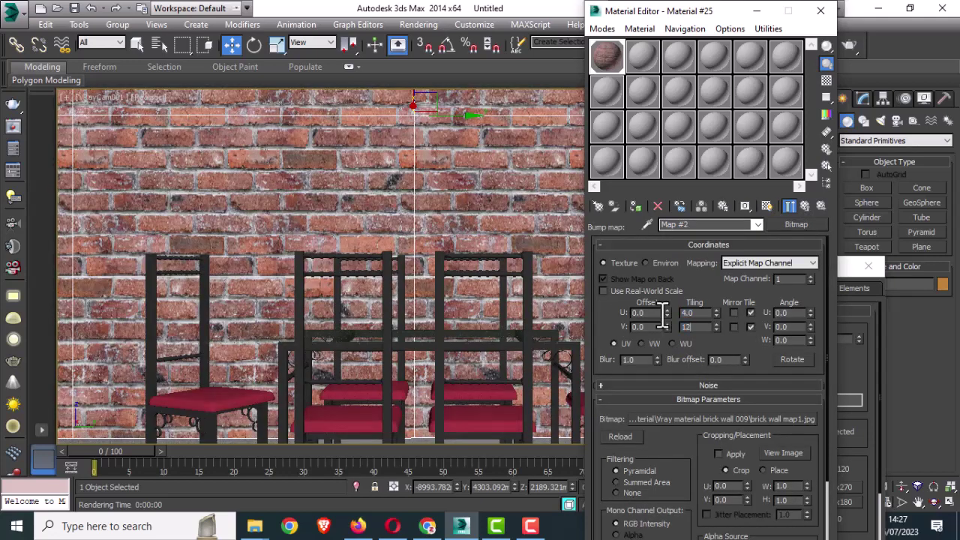
key("Return")
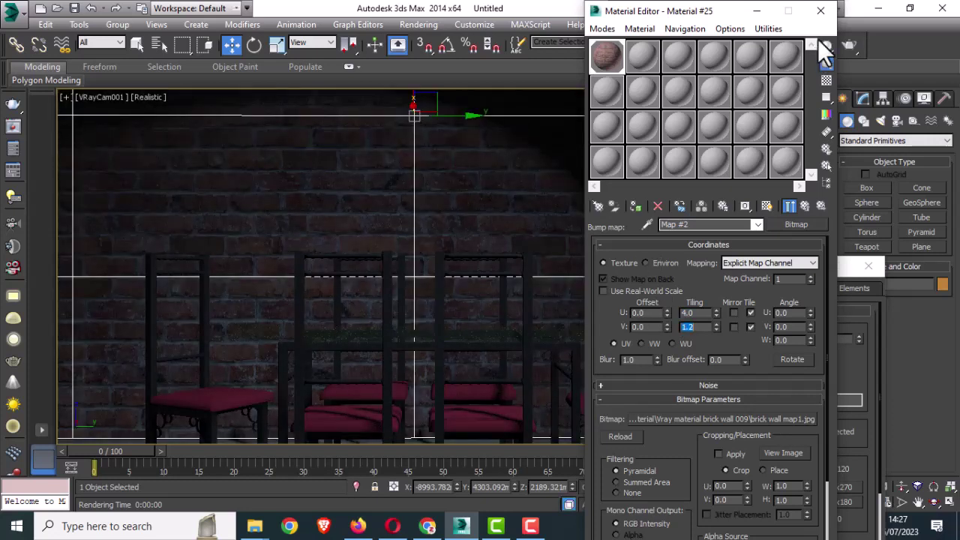
Close the Material Editor and the Render Setup window.
left_click(820, 11)
left_click_drag(782, 265, 771, 144)
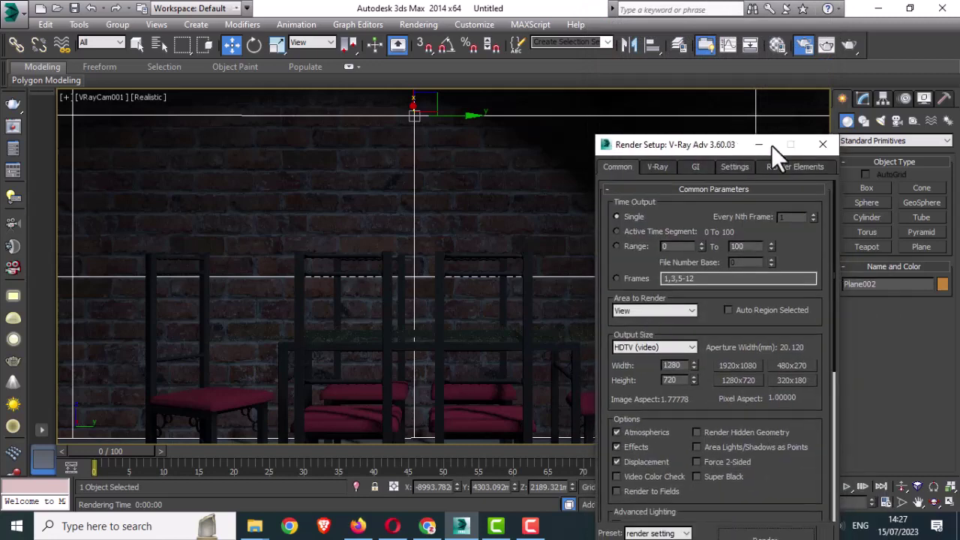
left_click(817, 147)
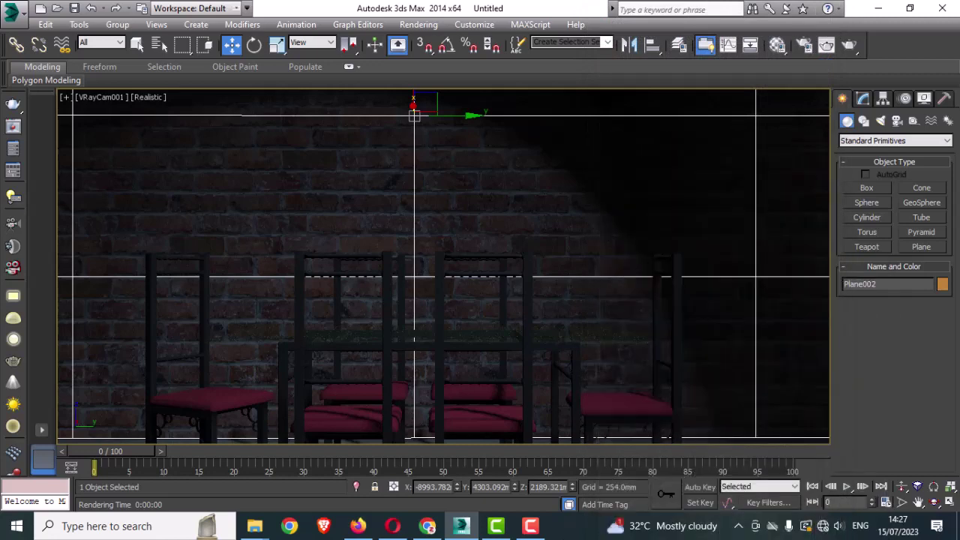
Run a test render of the camera view, cancel it and close the frame buffer.
left_click(847, 45)
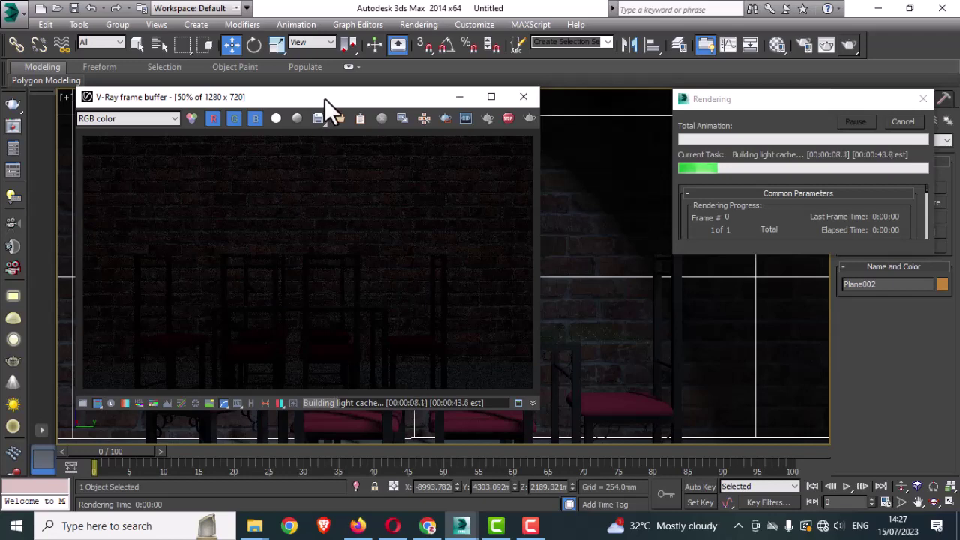
left_click_drag(324, 98, 444, 100)
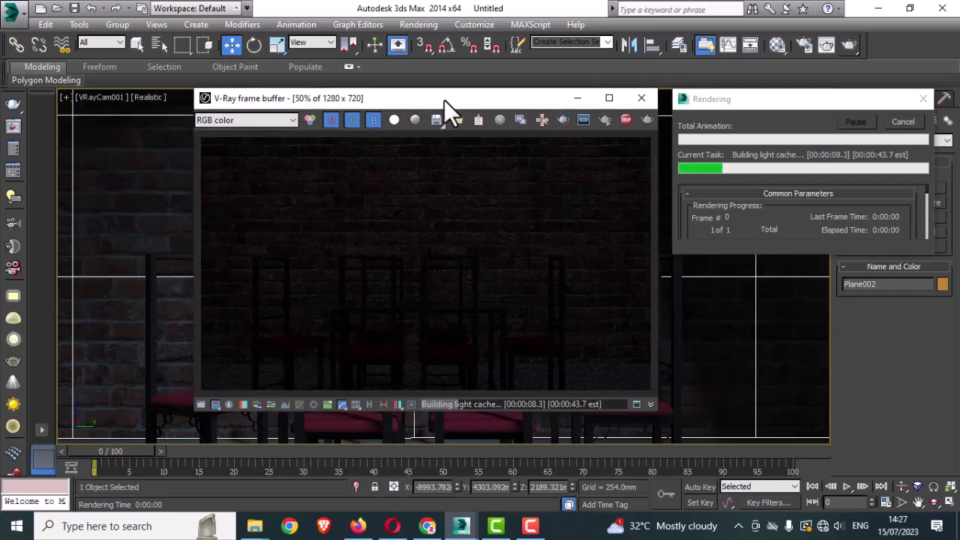
left_click(915, 124)
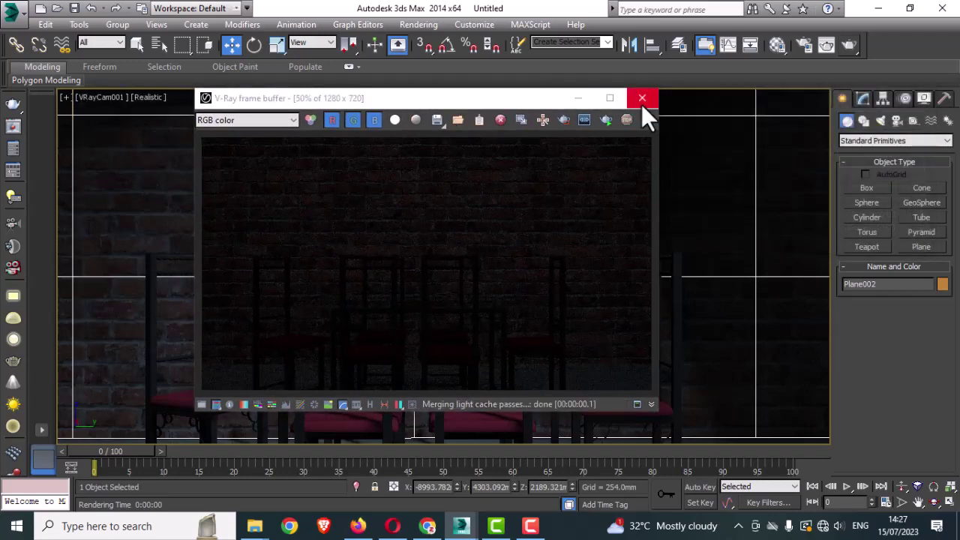
left_click(642, 100)
Change the wireframe camera viewport to a Left view framing the dining set, with the wall plane deselected.
key("alt+w")
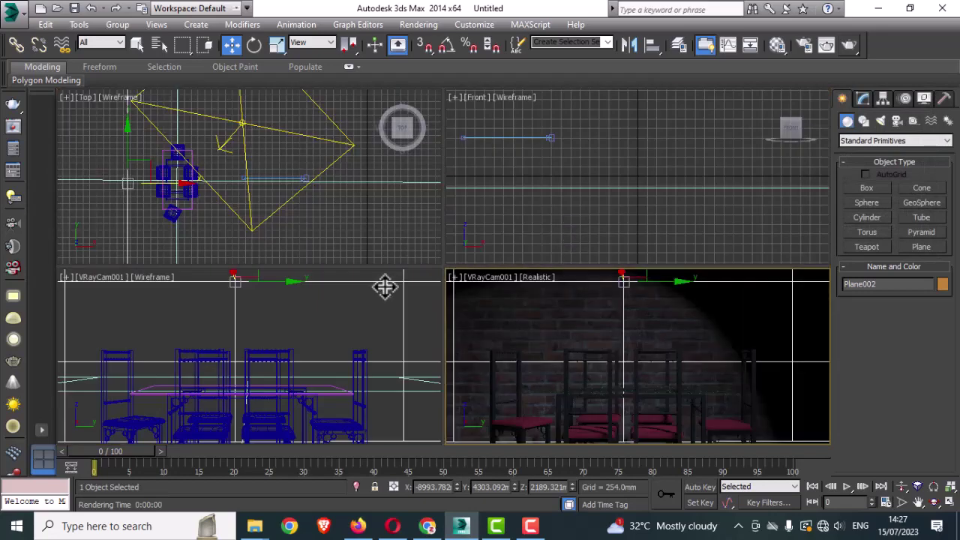
right_click(329, 326)
key("alt+w")
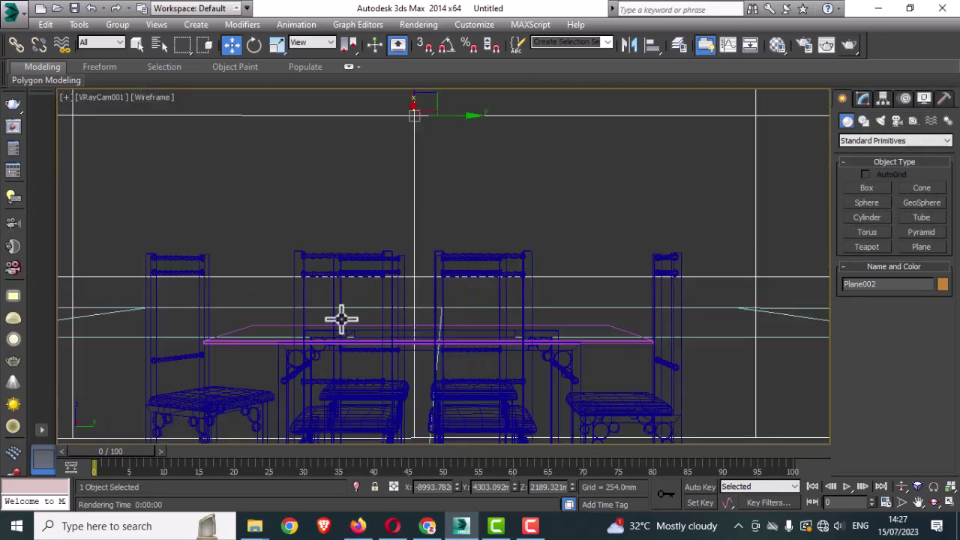
key("alt+w")
key("alt+w")
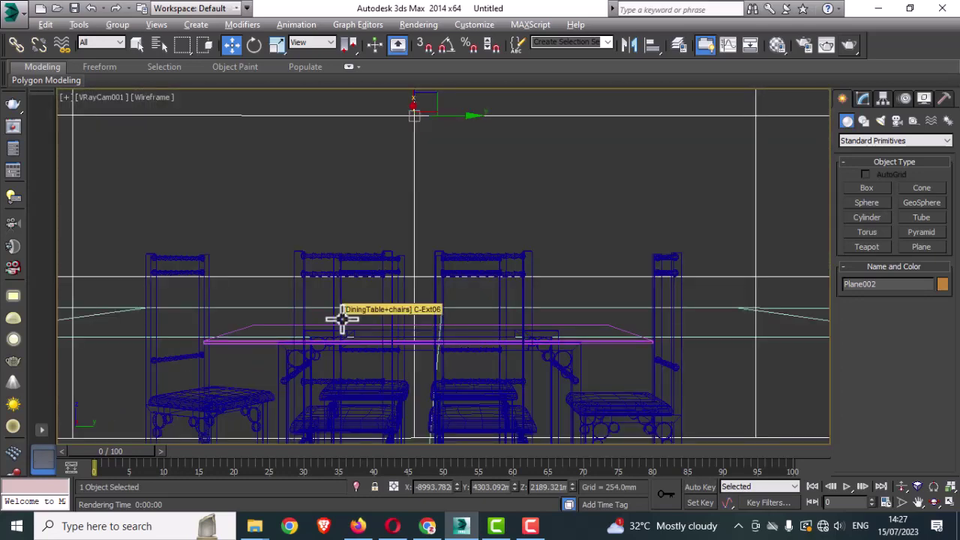
key("f")
scroll(342, 319, "down", 5)
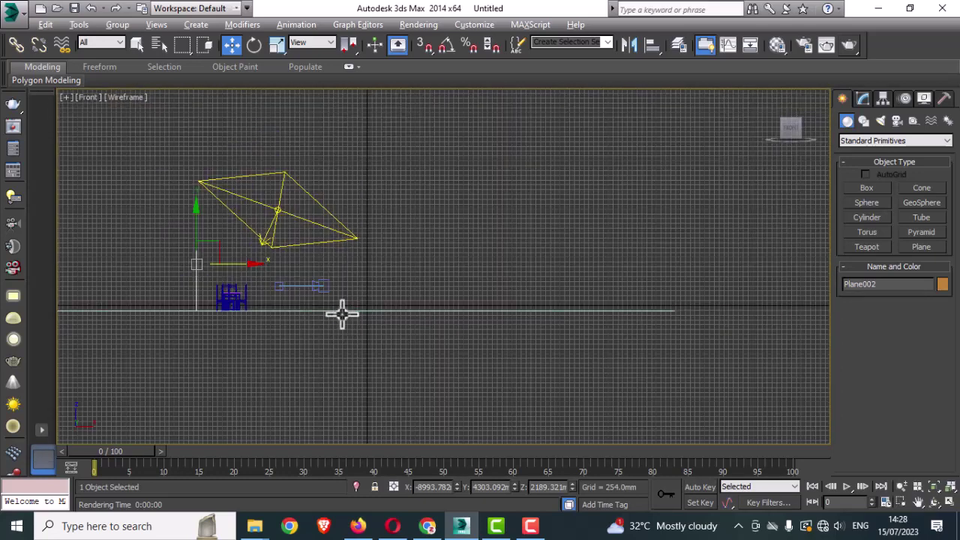
scroll(342, 317, "up", 2)
left_click(436, 264)
key("l")
middle_click_drag(437, 264, 447, 325)
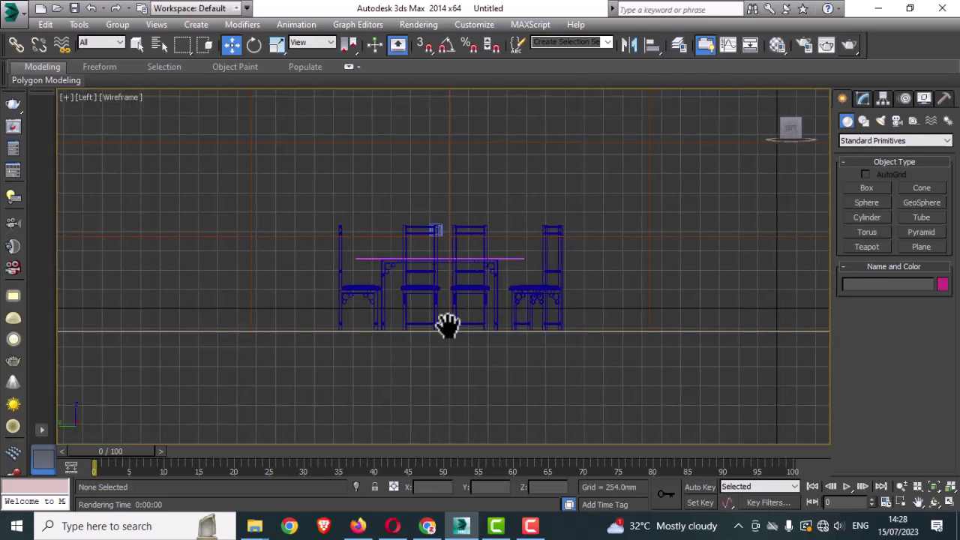
scroll(536, 307, "up", 2)
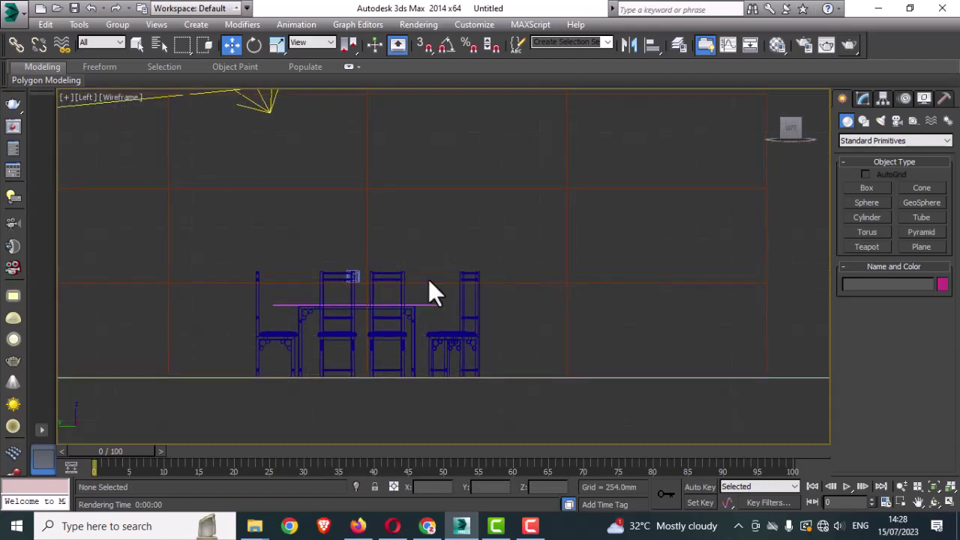
middle_click_drag(442, 258, 443, 300)
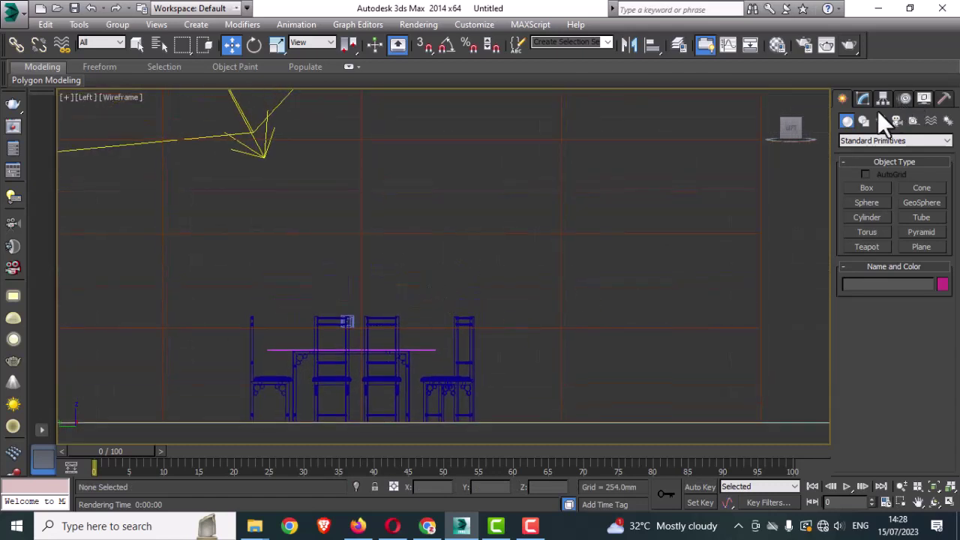
Maximize the Top view and merge the sconce_04 file from the "vray ies light tutorial" folder, accepting the FBX import options.
key("alt+w")
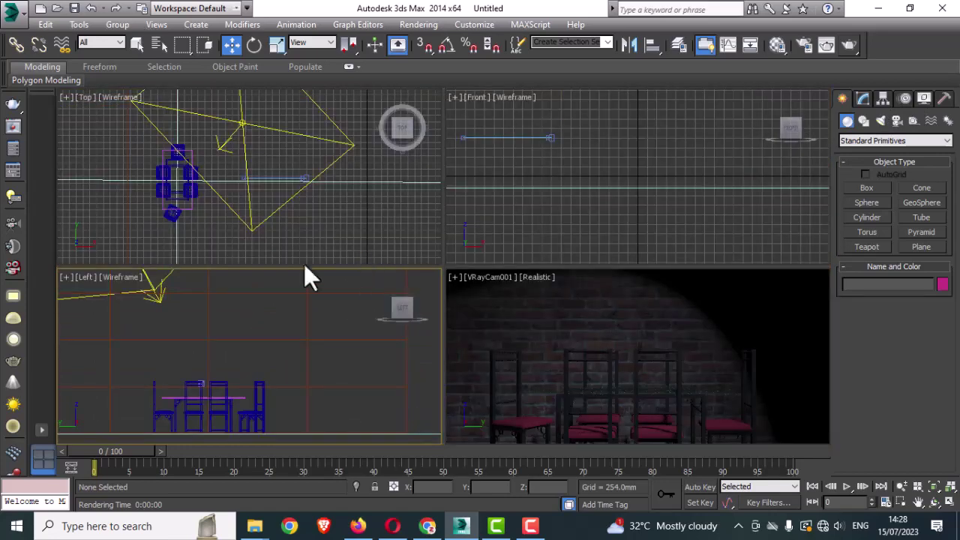
key("alt+w")
middle_click_drag(402, 186, 399, 217)
scroll(399, 217, "up", 2)
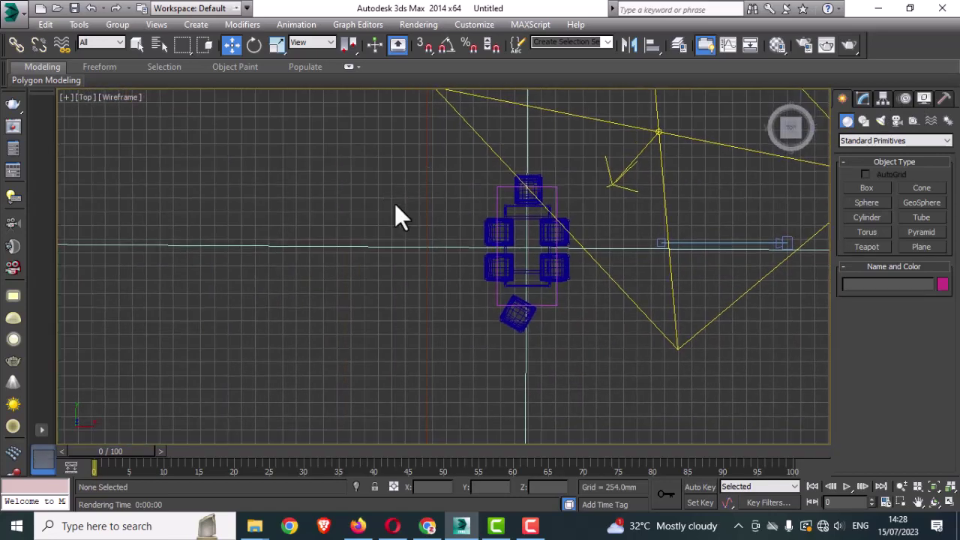
left_click(15, 10)
mouse_move(65, 207)
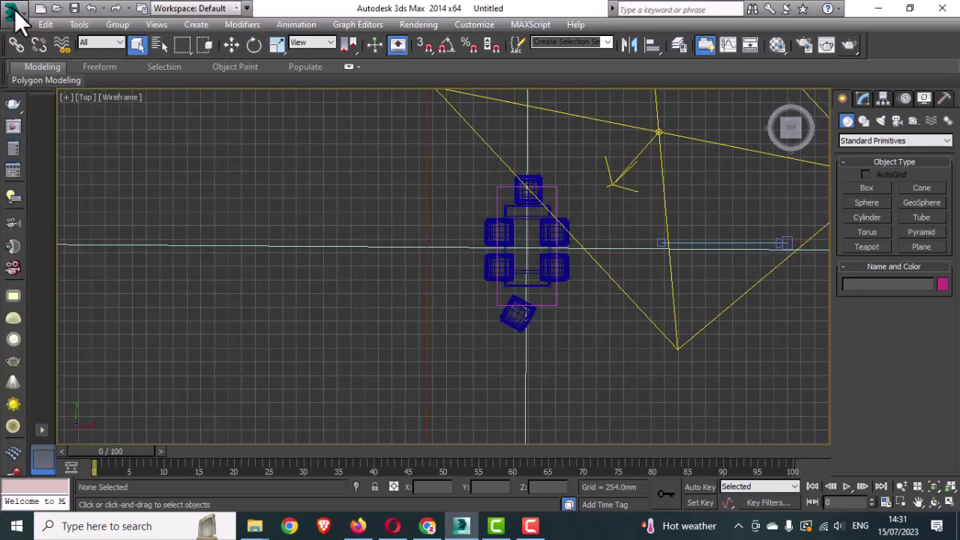
left_click(15, 10)
mouse_move(60, 201)
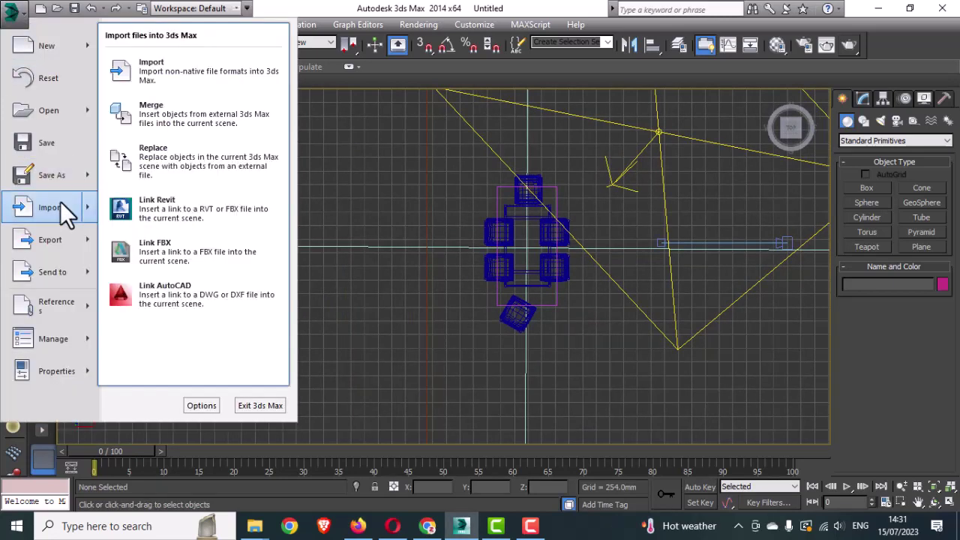
left_click(190, 124)
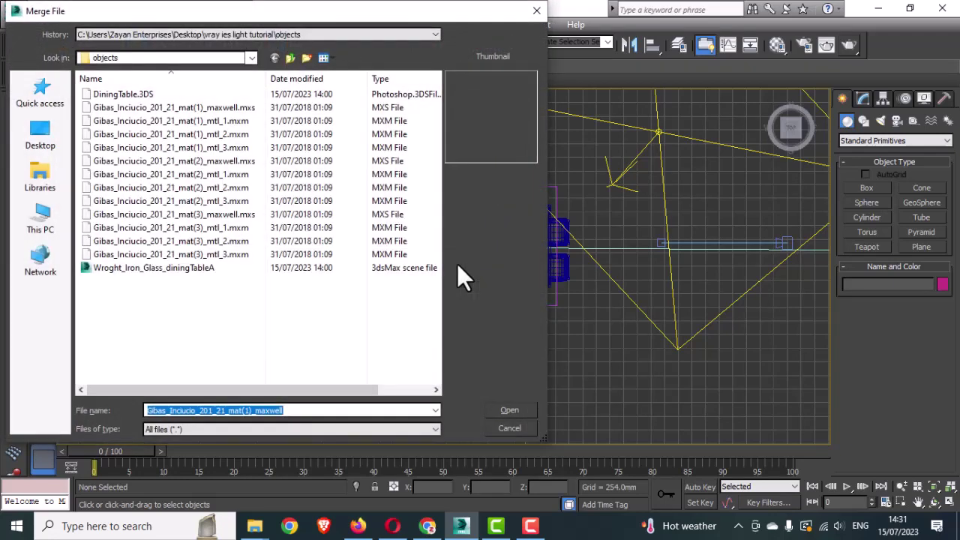
left_click(289, 59)
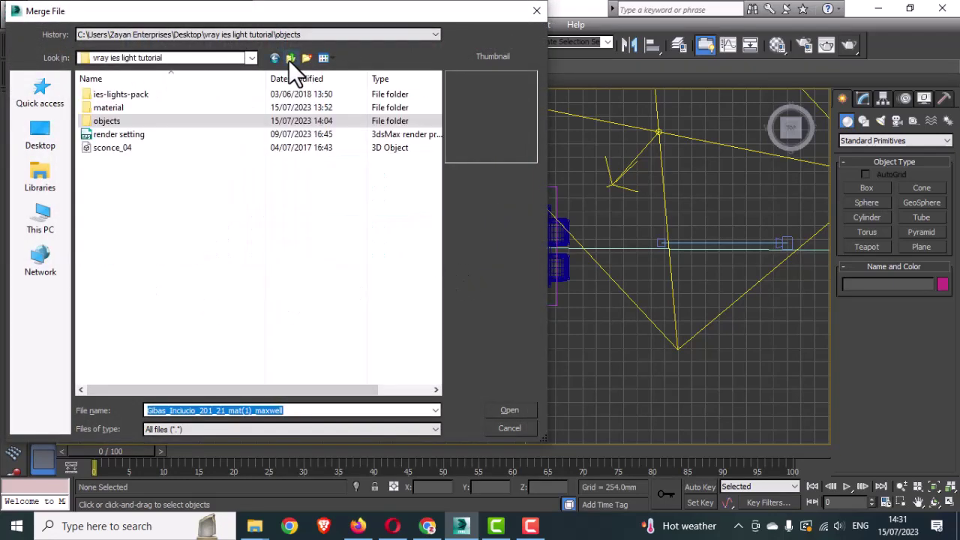
left_click(105, 148)
left_click(514, 408)
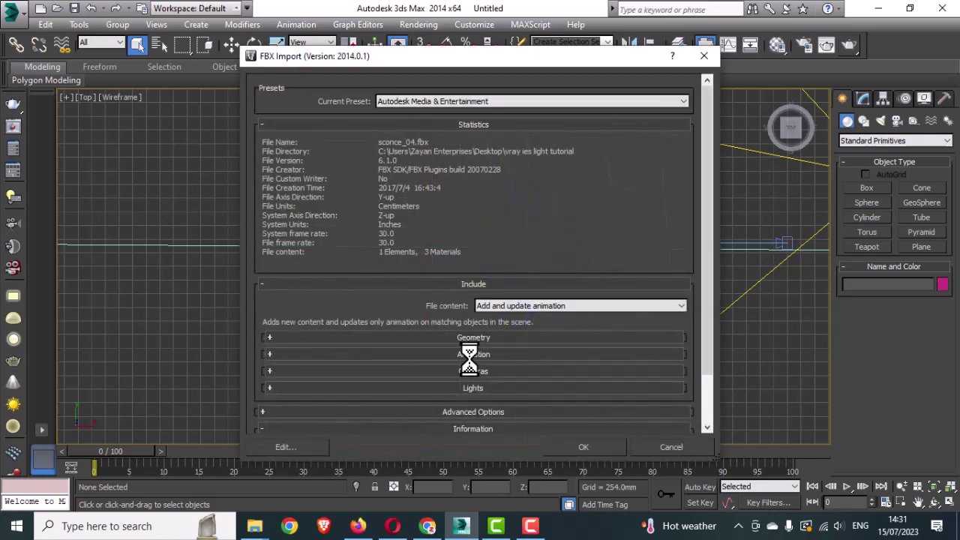
left_click(568, 448)
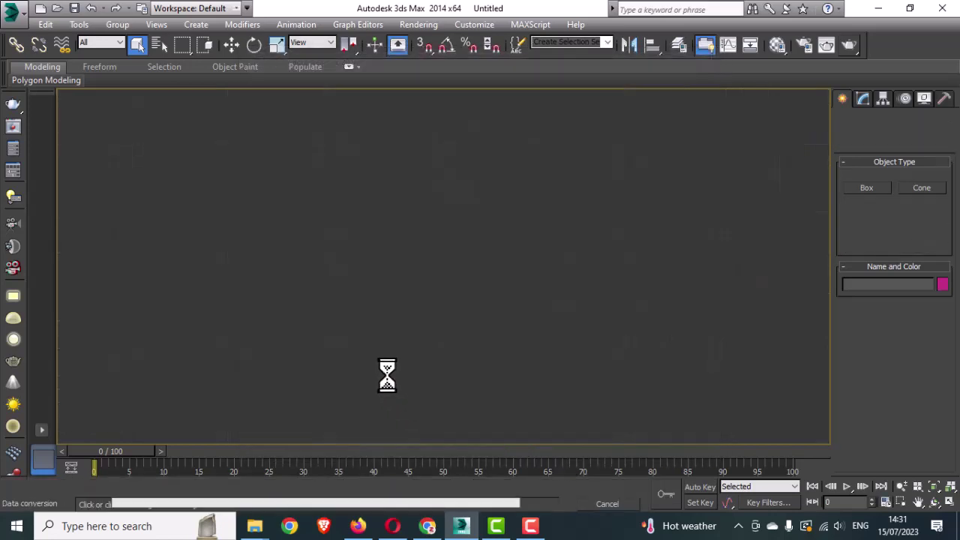
Move the imported sconce next to the angled chair, on the wall side of the dining set.
scroll(379, 366, "down", 6)
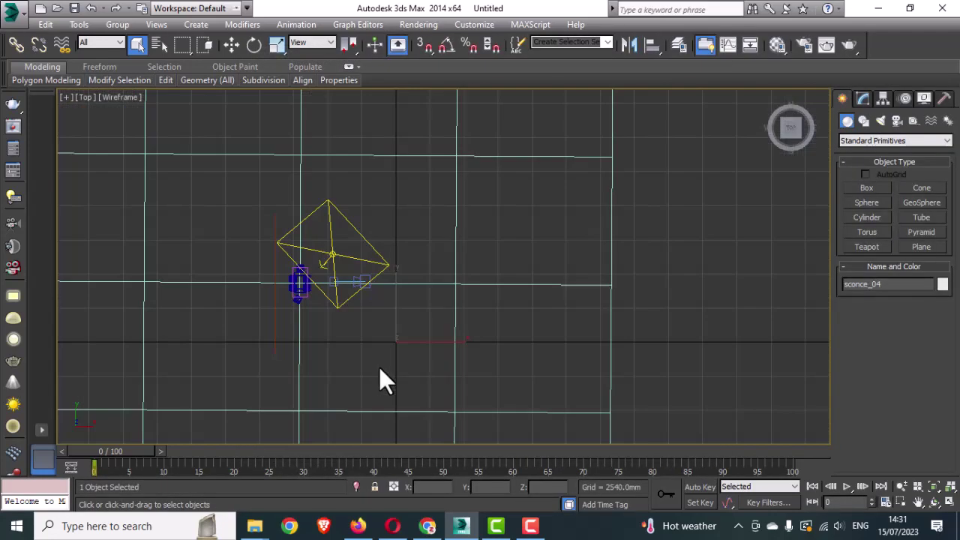
key("w")
scroll(441, 369, "up", 8)
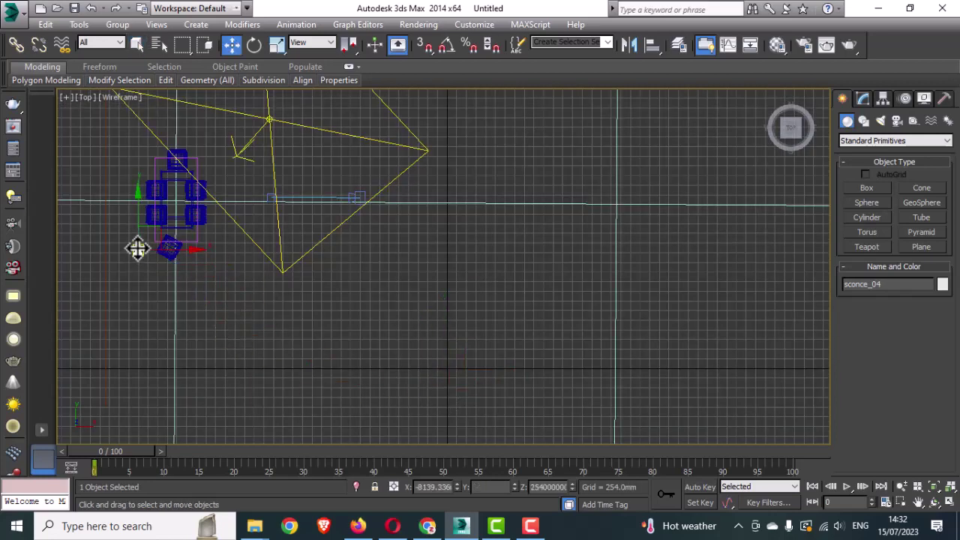
scroll(135, 247, "up", 5)
middle_click_drag(140, 217, 255, 236)
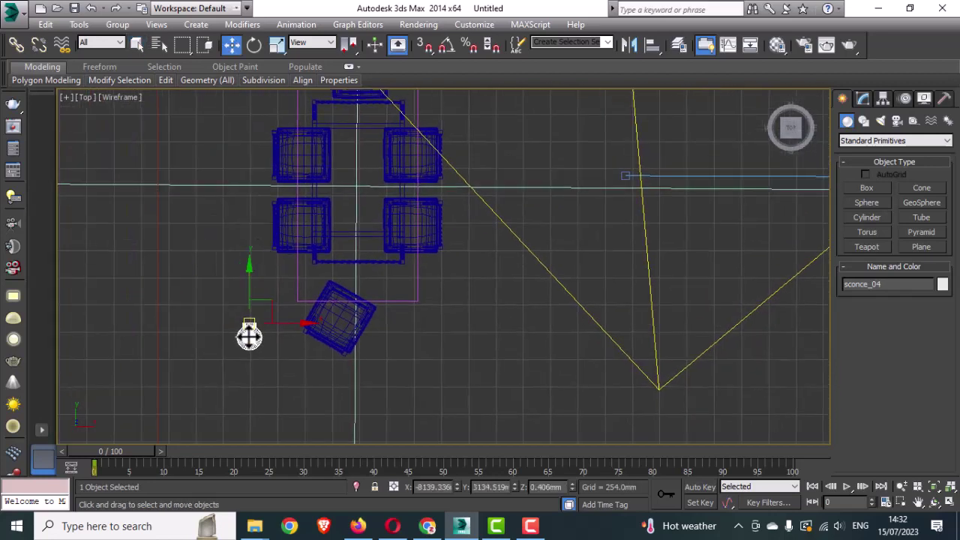
Scale the sconce down uniformly to about 53 percent.
middle_click_drag(248, 337, 318, 384)
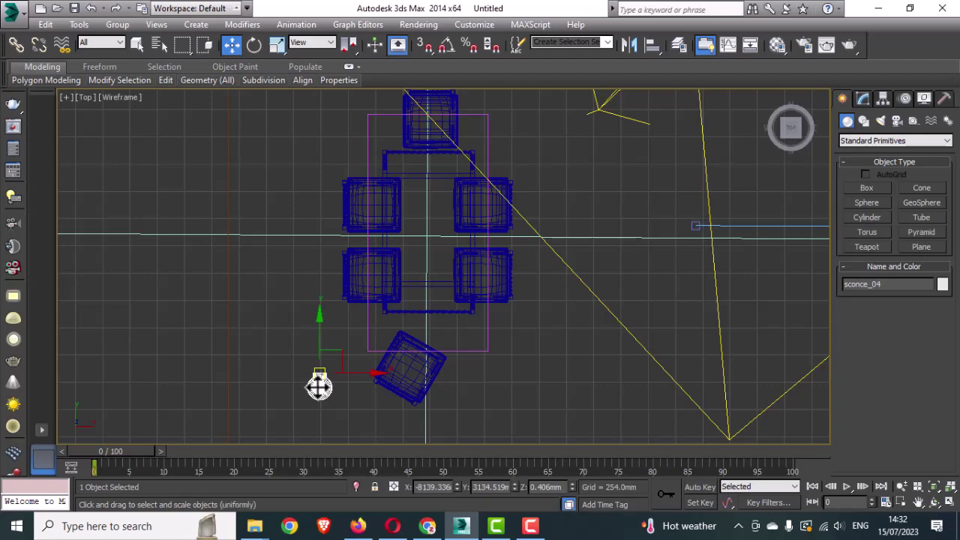
key("r")
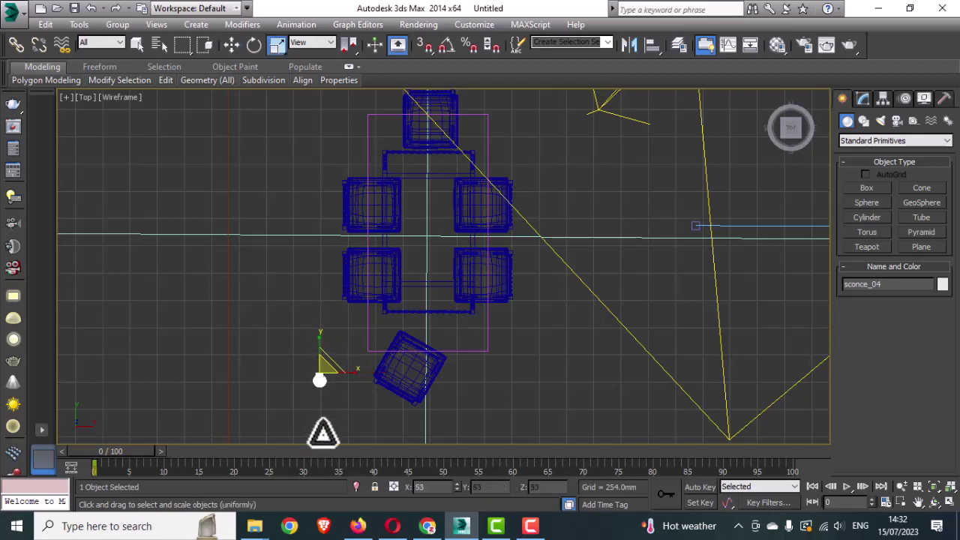
key("w")
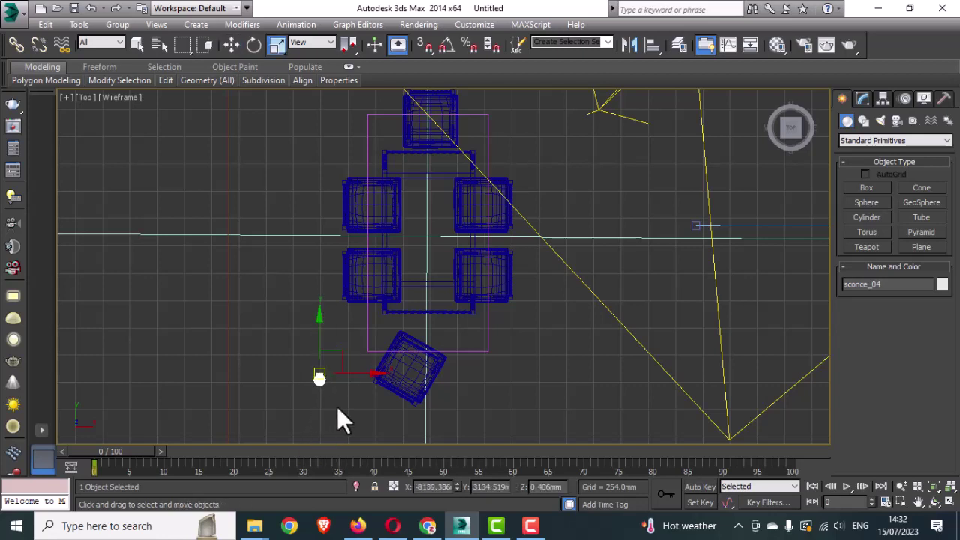
Move the sconce alongside the dining table on its wall side and group it as Group001.
left_click_drag(320, 377, 280, 188)
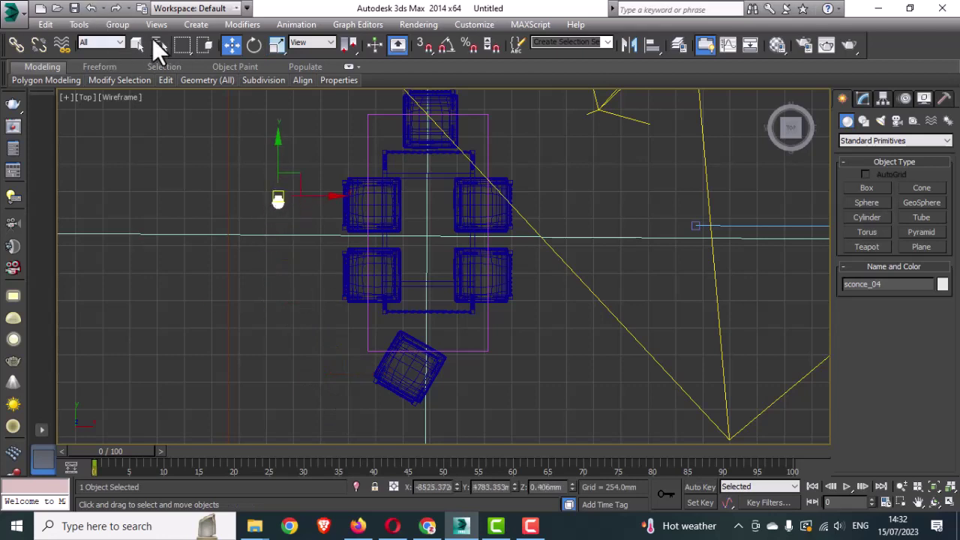
left_click(125, 24)
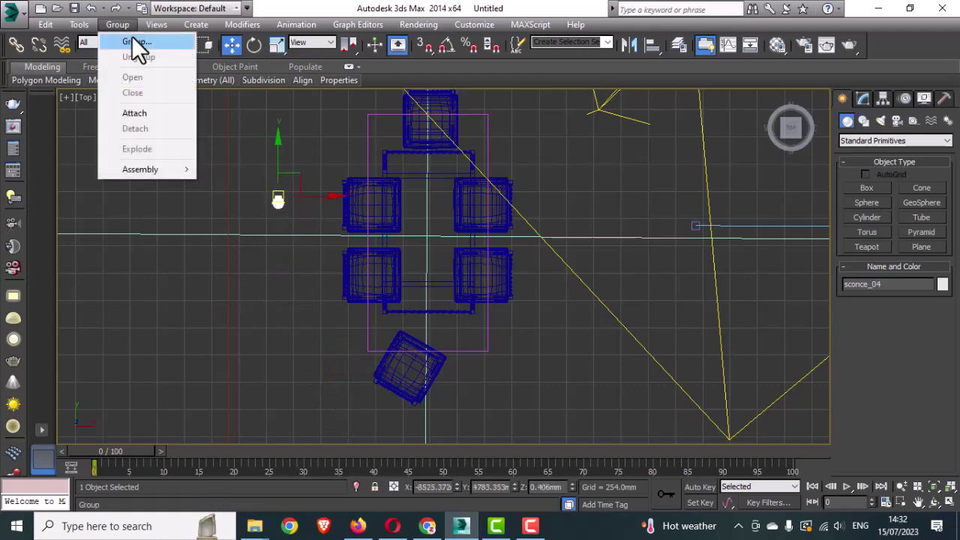
left_click(131, 37)
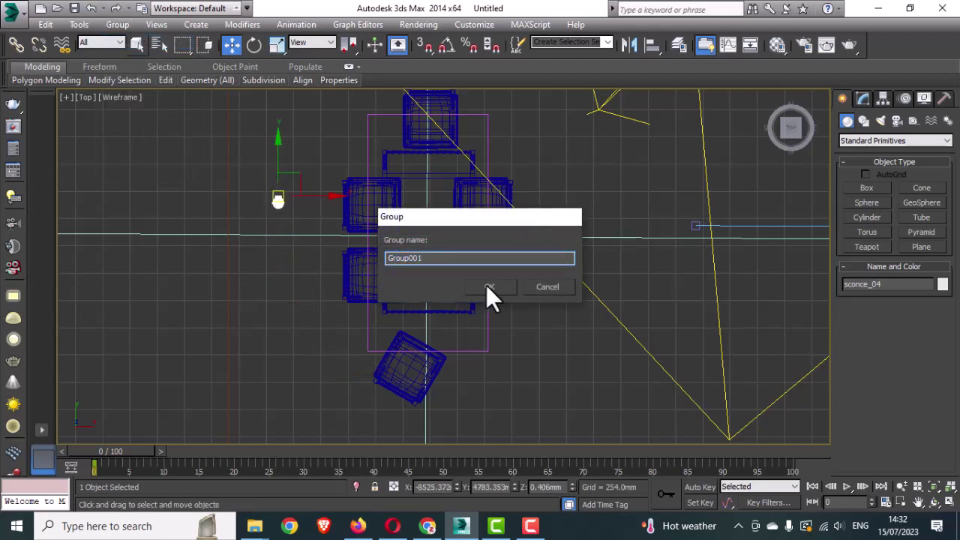
left_click(489, 286)
Turn on angle snap for rotating the sconce group and set the snap angle to 90 degrees.
key("e")
scroll(296, 203, "up", 4)
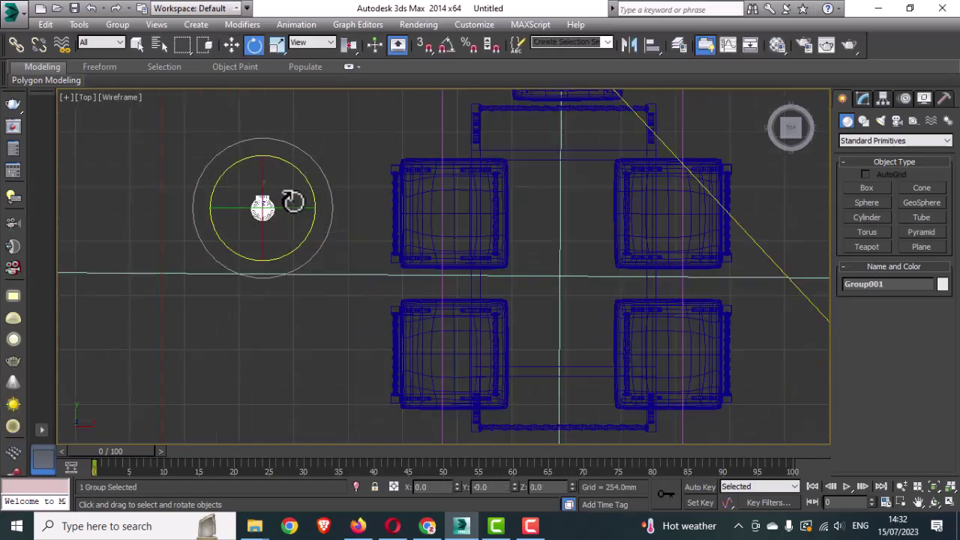
right_click(427, 47)
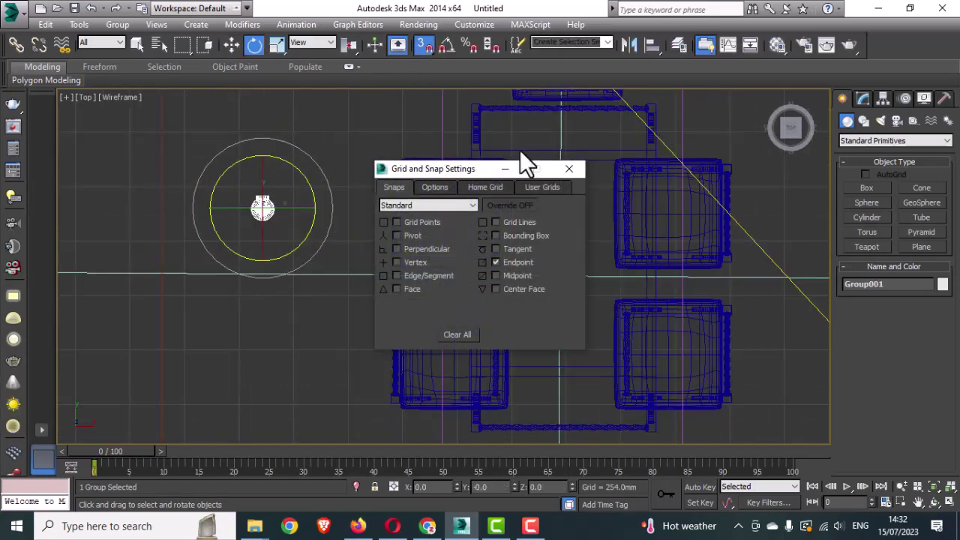
left_click(569, 168)
left_click(447, 46)
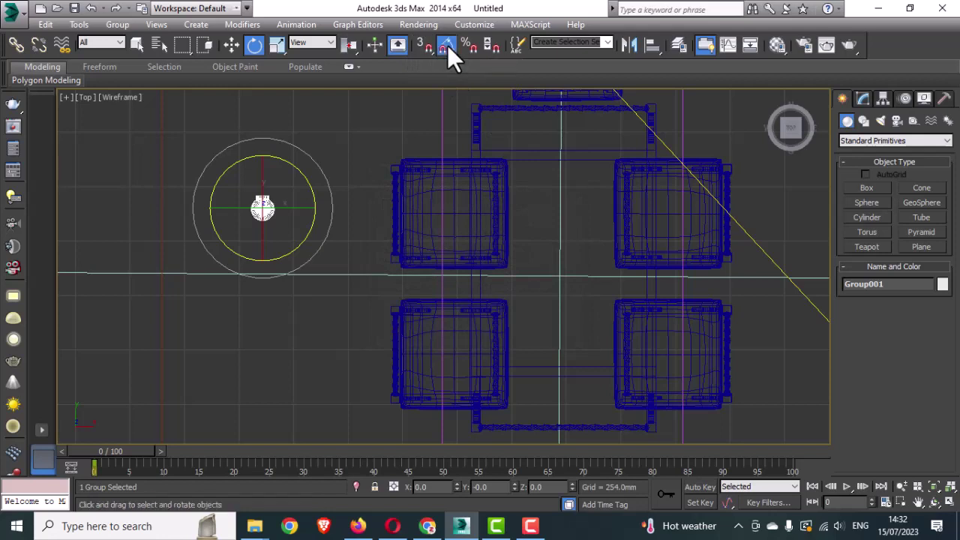
right_click(446, 45)
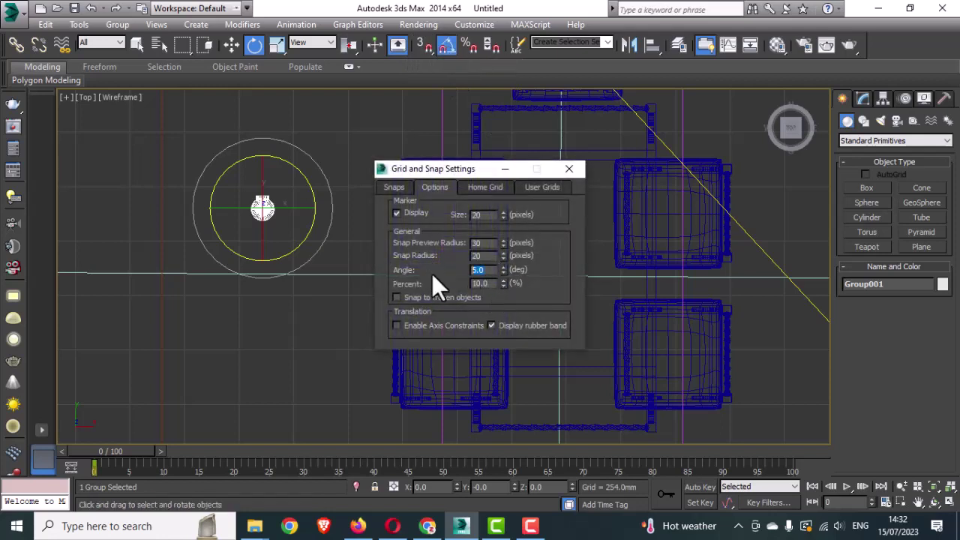
type("90")
left_click(568, 169)
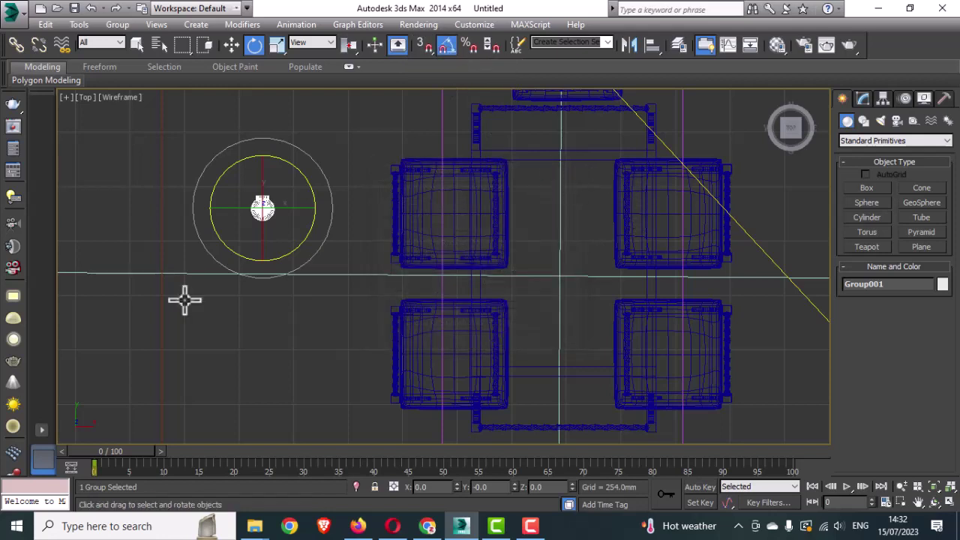
Rotate the sconce group 90 degrees so its mount faces the brick wall, and move it against the wall.
left_click_drag(293, 251, 300, 245)
key("w")
left_click_drag(295, 209, 207, 229)
key("alt+w")
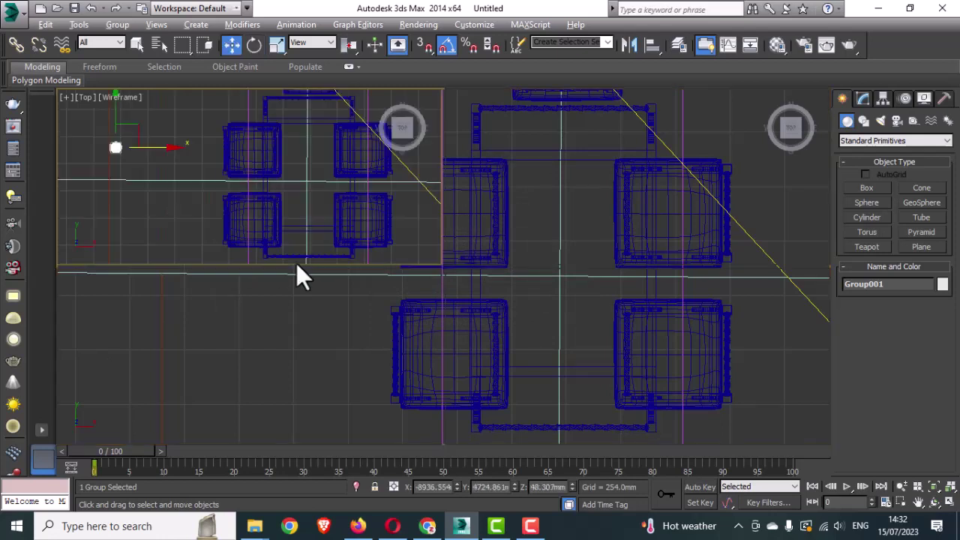
middle_click(638, 364)
key("alt+w")
key("alt+w")
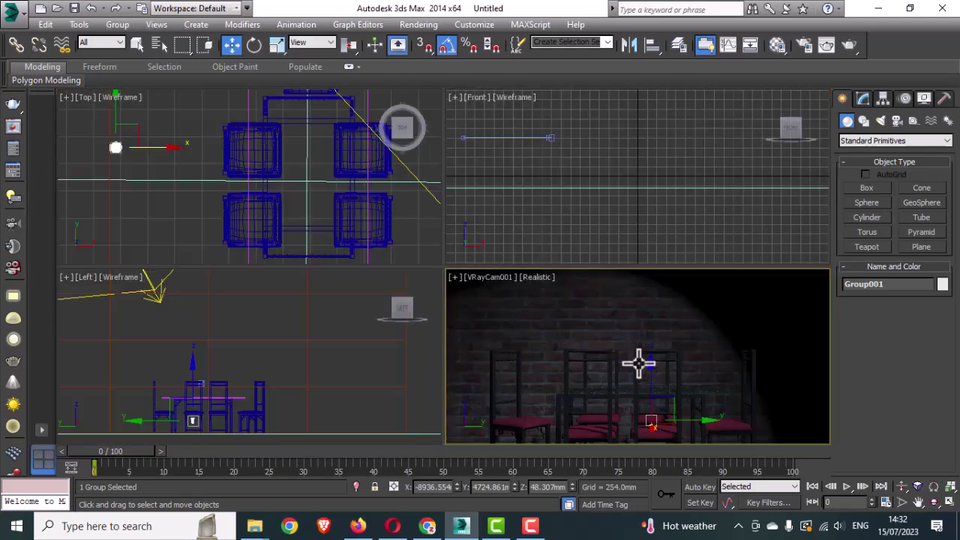
In the Left view, raise the sconce group above the chairs to about 1755 mm and clone it as 2 evenly spaced copies along the wall.
middle_click(323, 383)
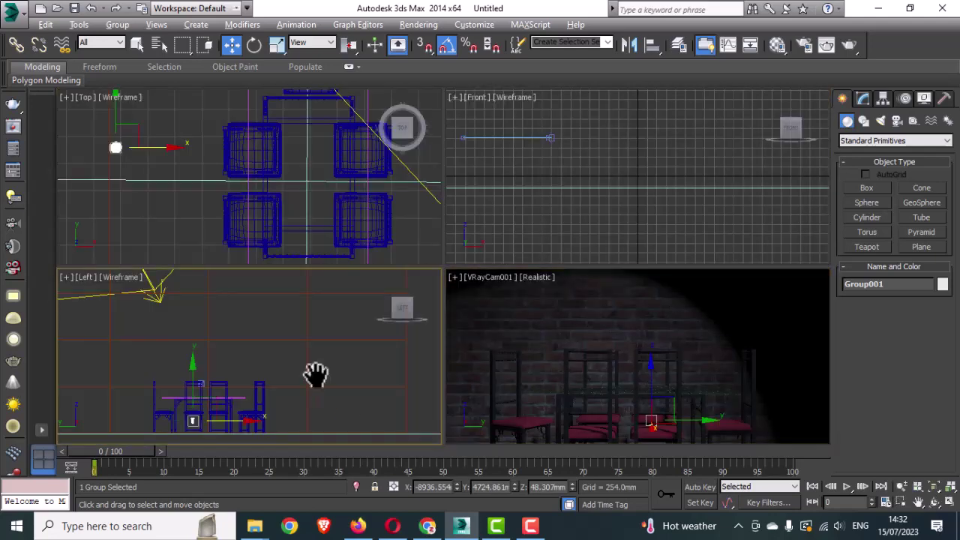
key("alt+w")
mouse_move(331, 367)
left_mouse_down()
mouse_move(341, 242)
mouse_move(344, 271)
mouse_move(306, 240)
mouse_move(307, 249)
mouse_move(306, 235)
mouse_move(306, 251)
left_mouse_up()
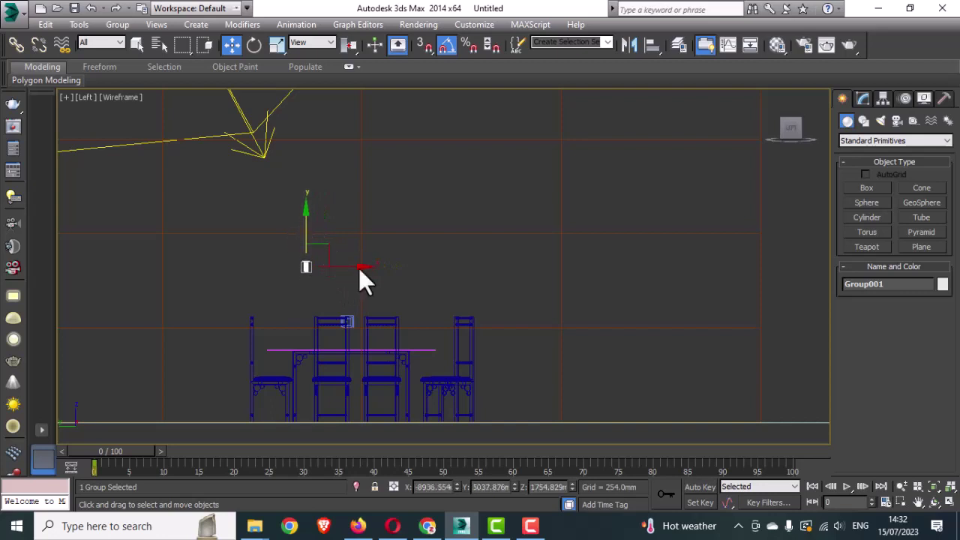
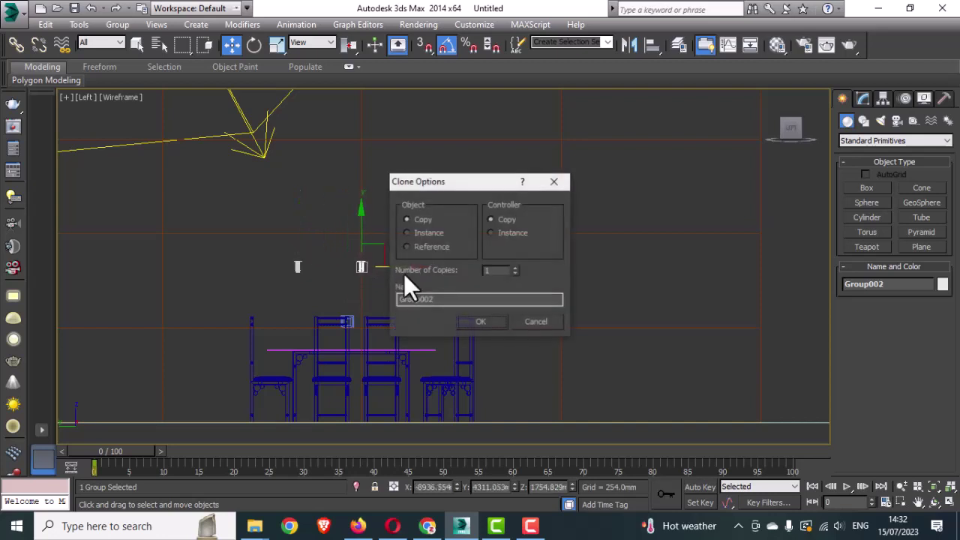
left_click(515, 267)
left_click(496, 323)
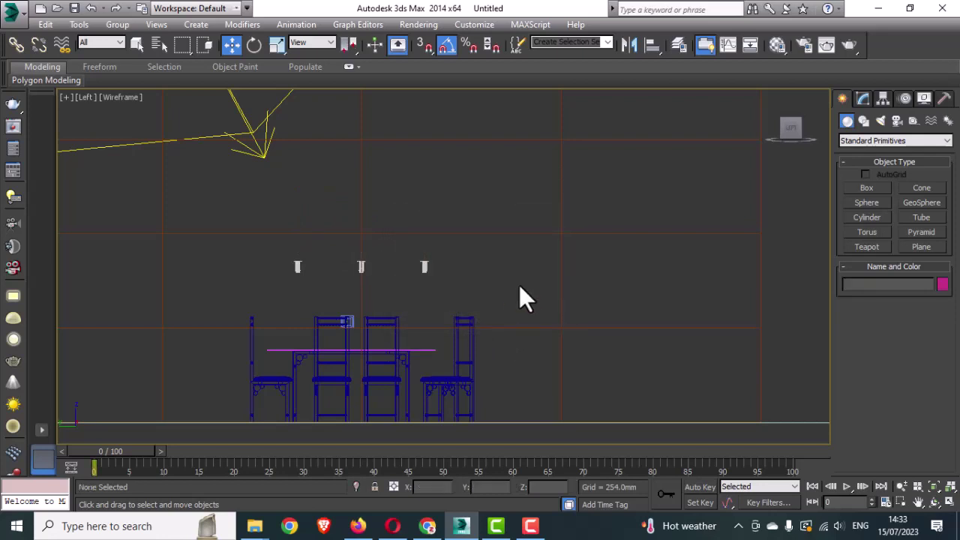
Run a test render of the camera view to check the three sconces, then cancel it and close the frame buffer.
key("alt+w")
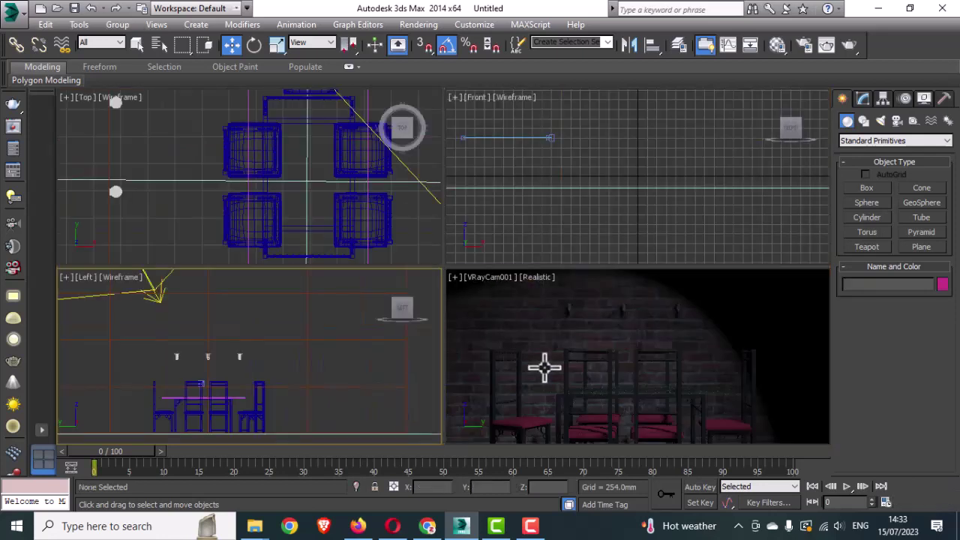
middle_click(544, 365)
key("alt+w")
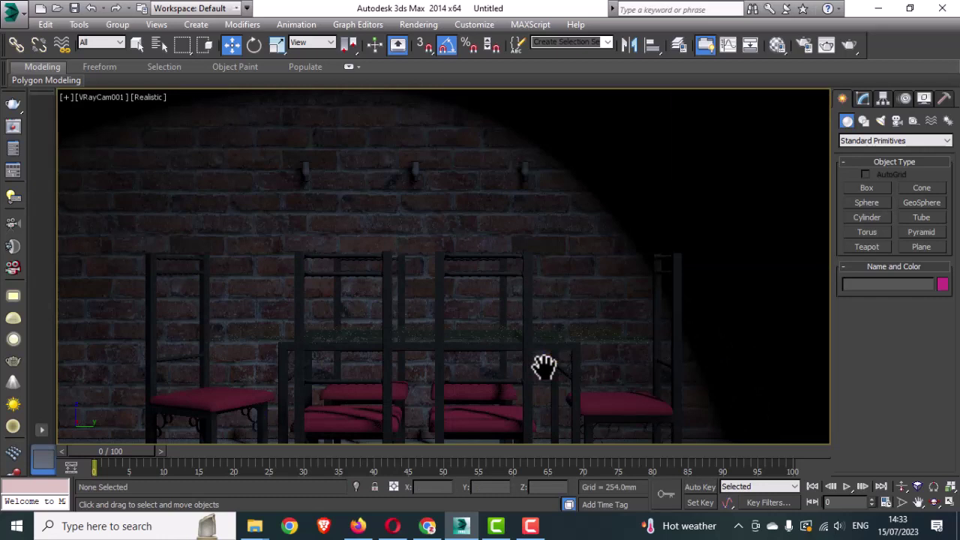
key("shift+q")
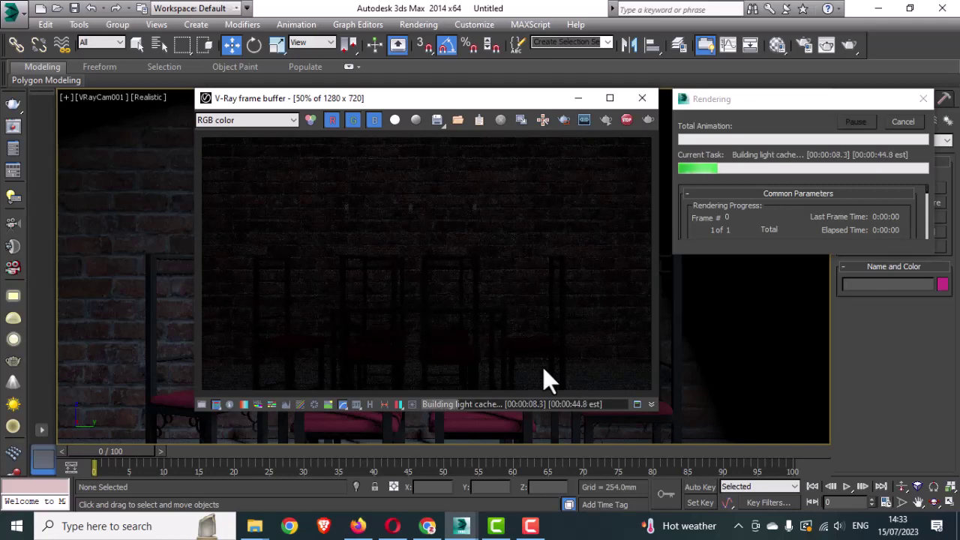
left_click(901, 122)
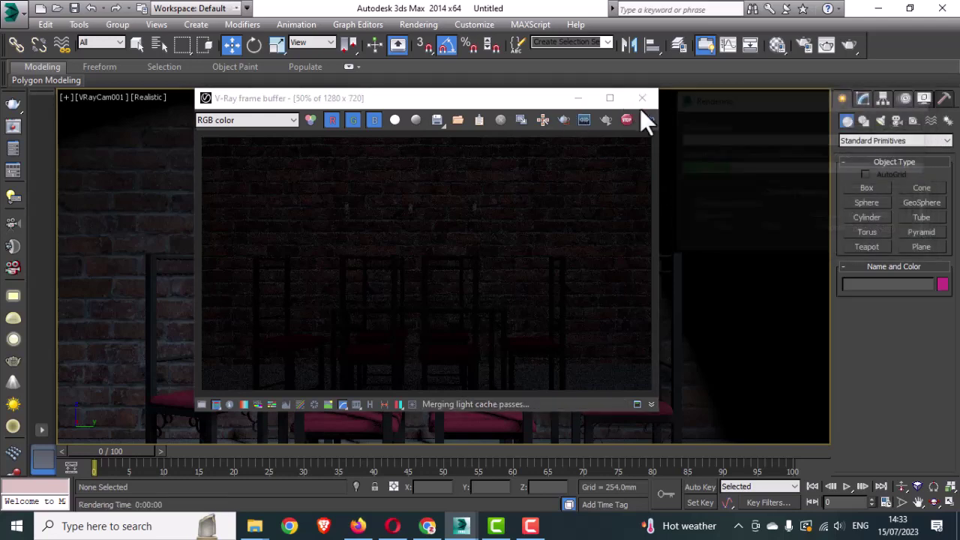
left_click(641, 105)
Select all three sconce groups in the Top view and move them higher up the brick wall in the camera view.
key("alt+w")
key("alt+w")
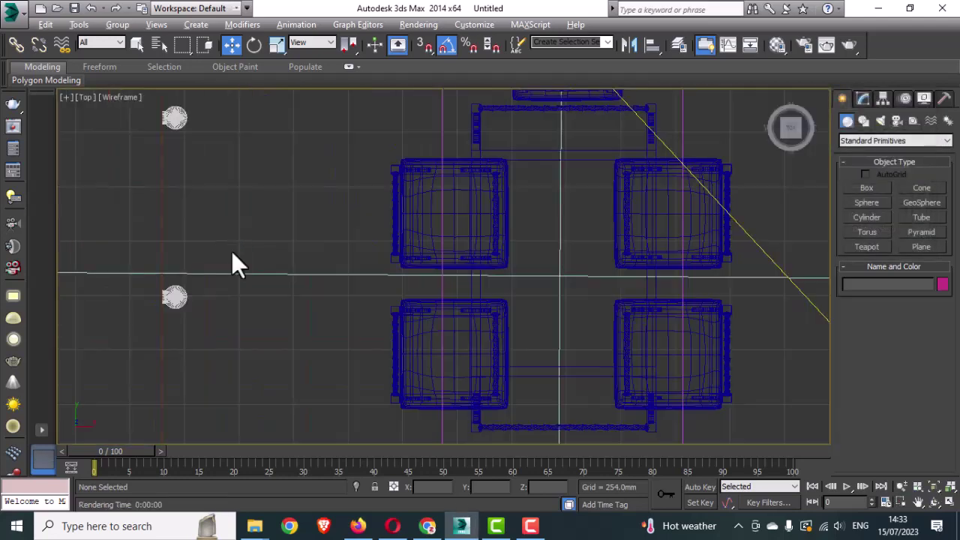
middle_click_drag(232, 262, 235, 219)
scroll(236, 225, "down", 3)
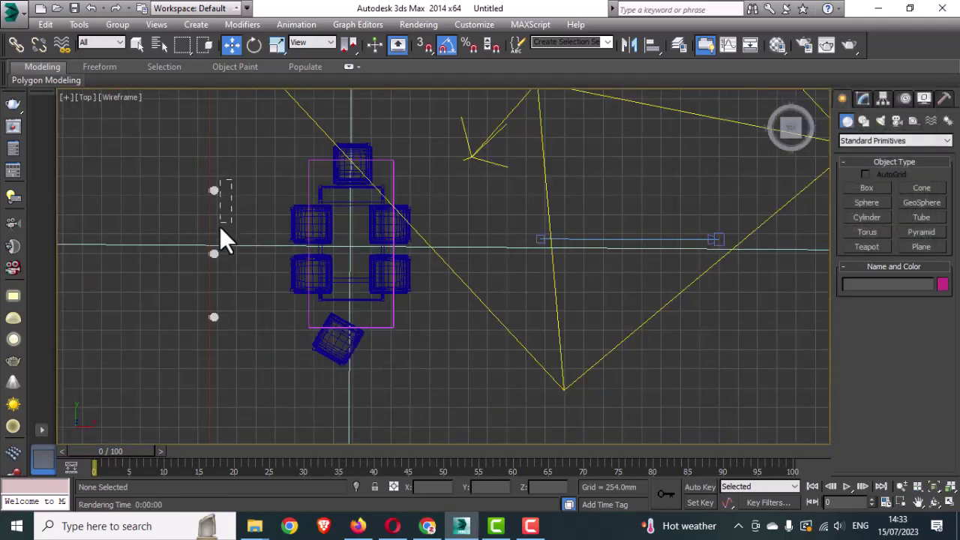
left_click_drag(218, 223, 218, 223)
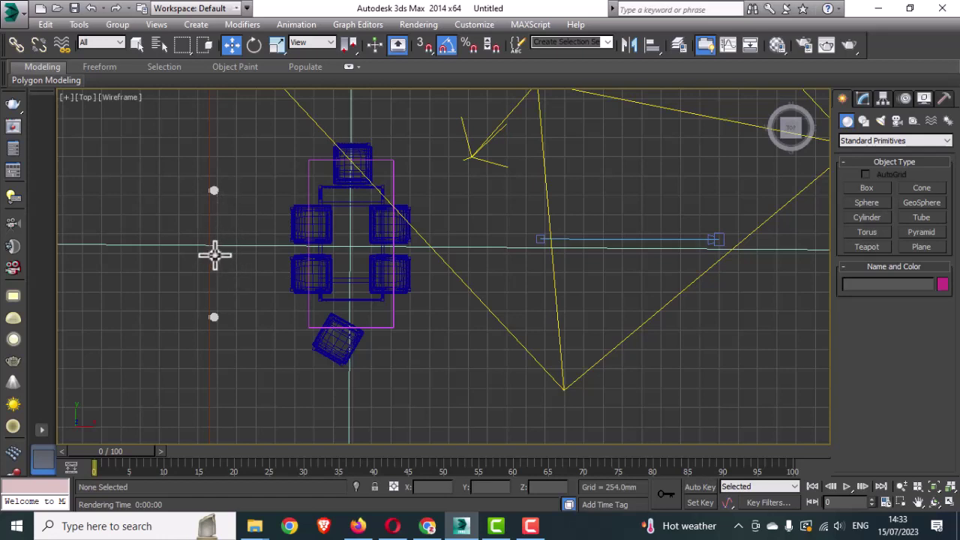
left_click(213, 254)
left_click(213, 191, "ctrl")
left_click(214, 316, "ctrl")
key("alt+w")
right_click(502, 334)
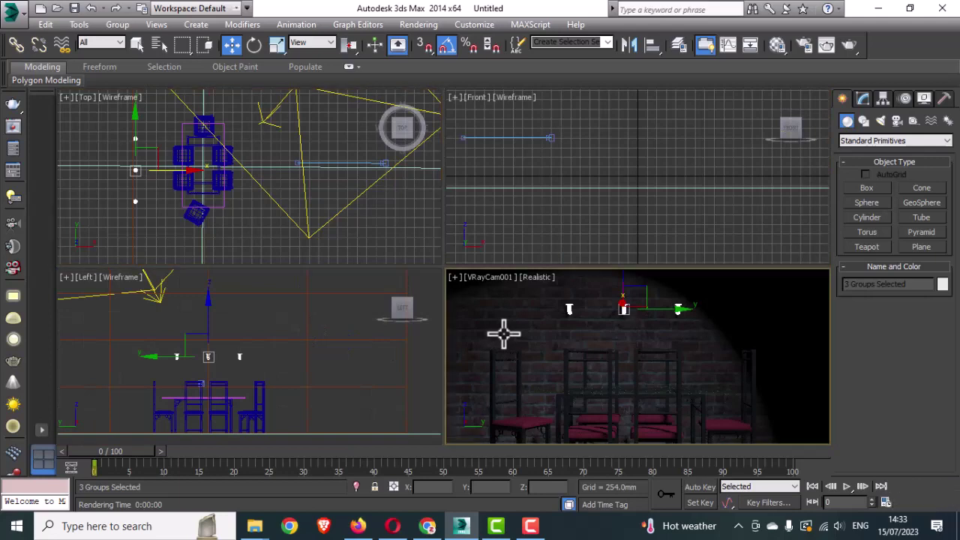
key("alt+w")
left_click_drag(415, 139, 425, 83)
key("alt+w")
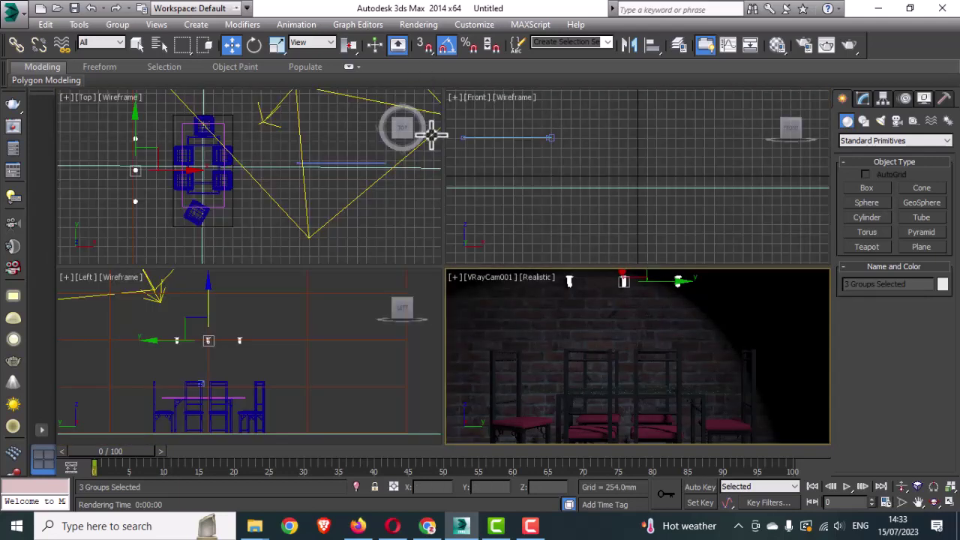
In the Left view, create a targeted VRayIES light at the base of the leftmost sconce, aimed straight down.
right_click(279, 316)
key("alt+w")
left_click(520, 406)
scroll(384, 257, "up", 3)
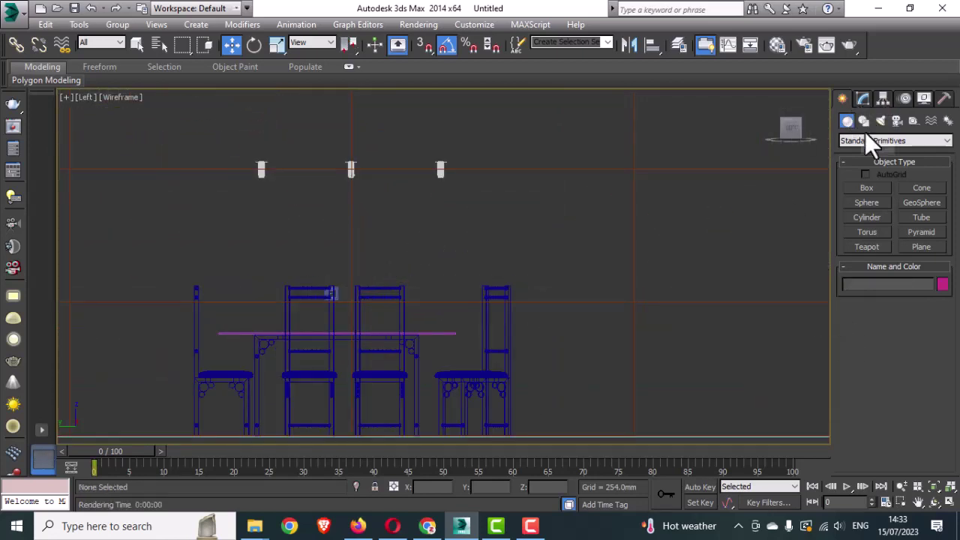
left_click(882, 120)
left_click(893, 141)
left_click(869, 168)
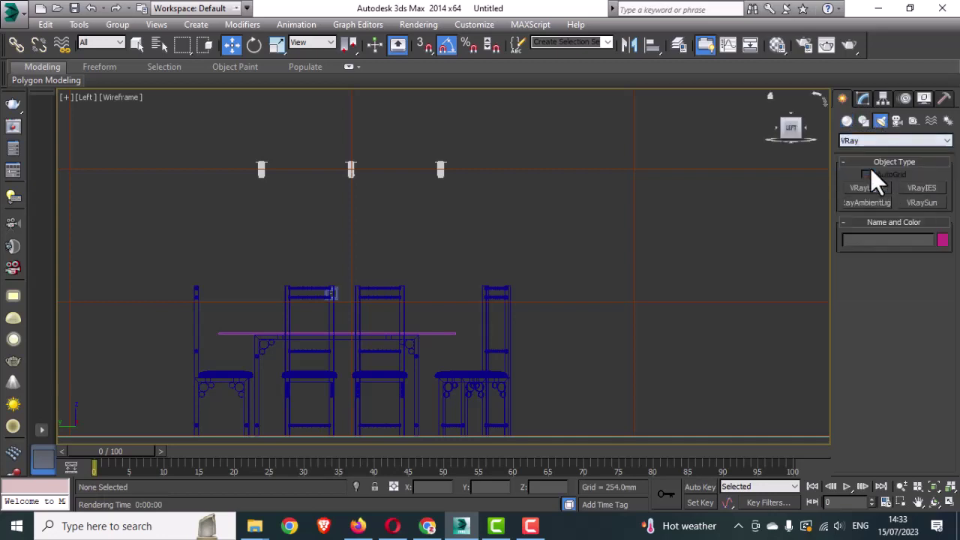
left_click(922, 188)
scroll(258, 176, "up", 2)
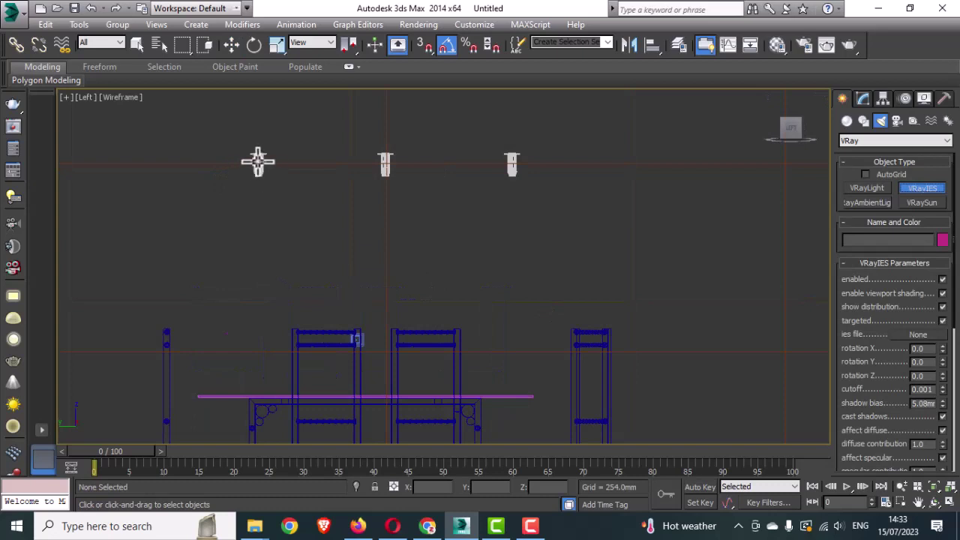
left_click_drag(259, 176, 258, 223)
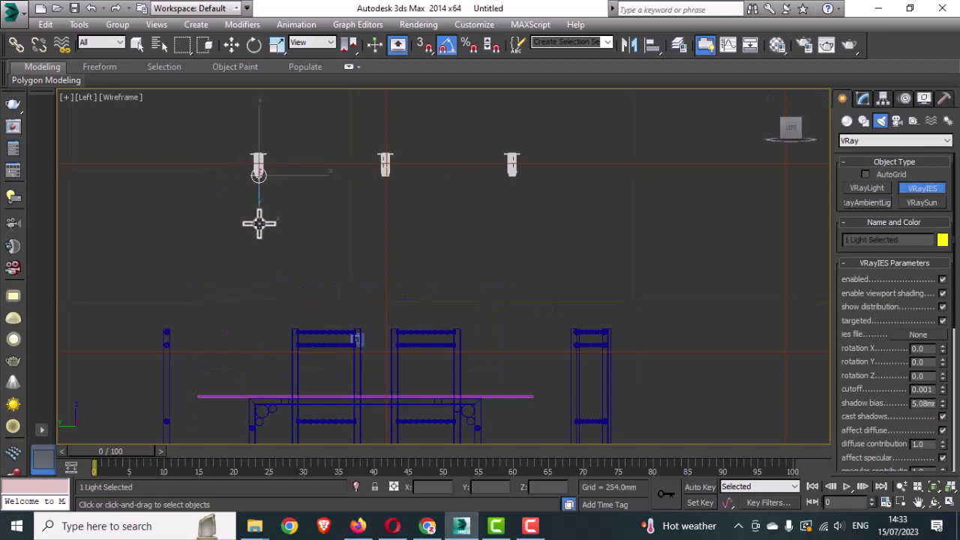
key("w")
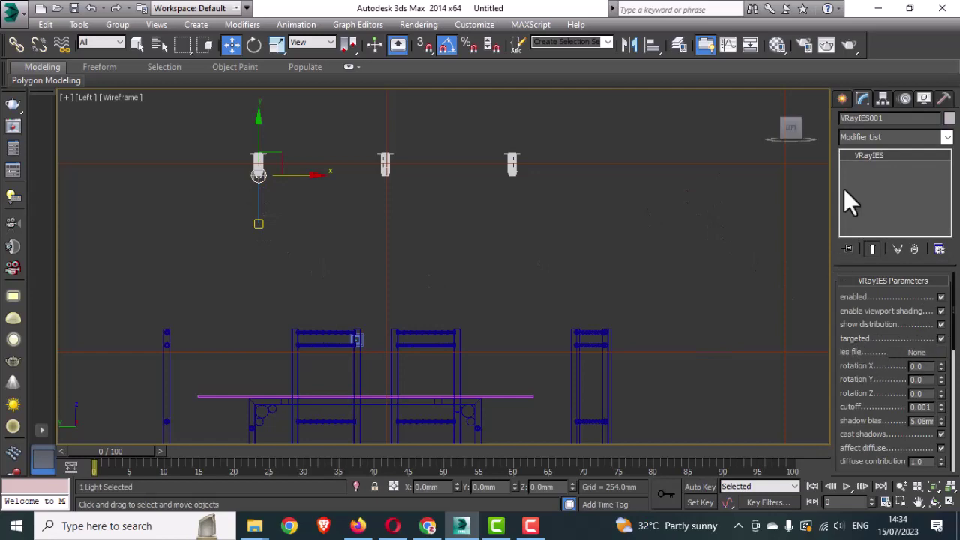
Load scatter-light.ies from the ies-lights-pack folder as the VRayIES light's IES file.
left_click(898, 355)
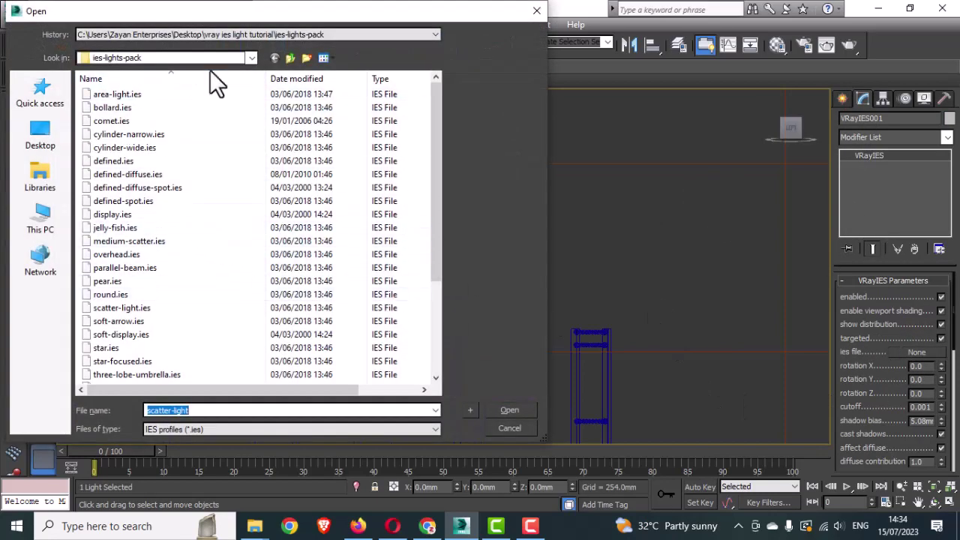
left_click(291, 57)
left_click(120, 93)
double_click(119, 94)
left_click_drag(442, 203, 425, 290)
left_click(106, 190)
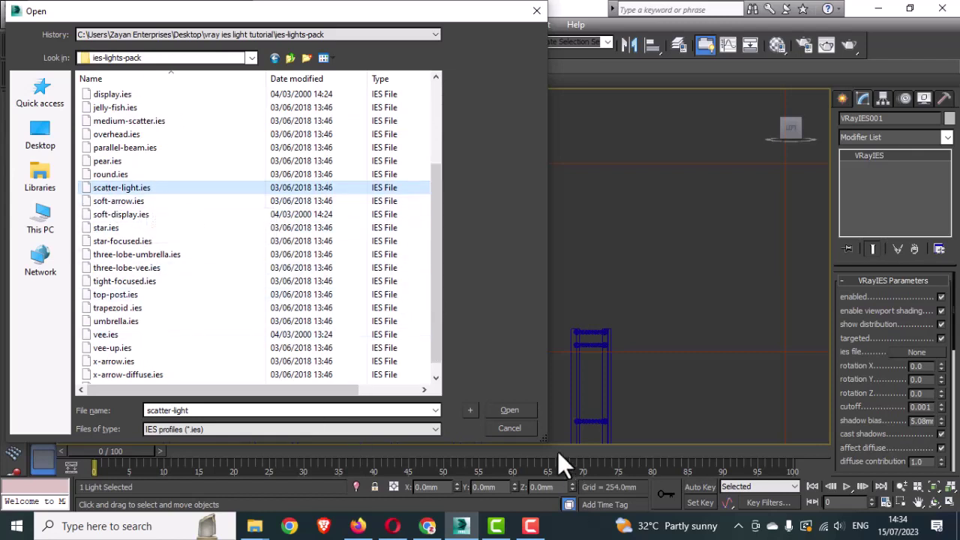
left_click(520, 412)
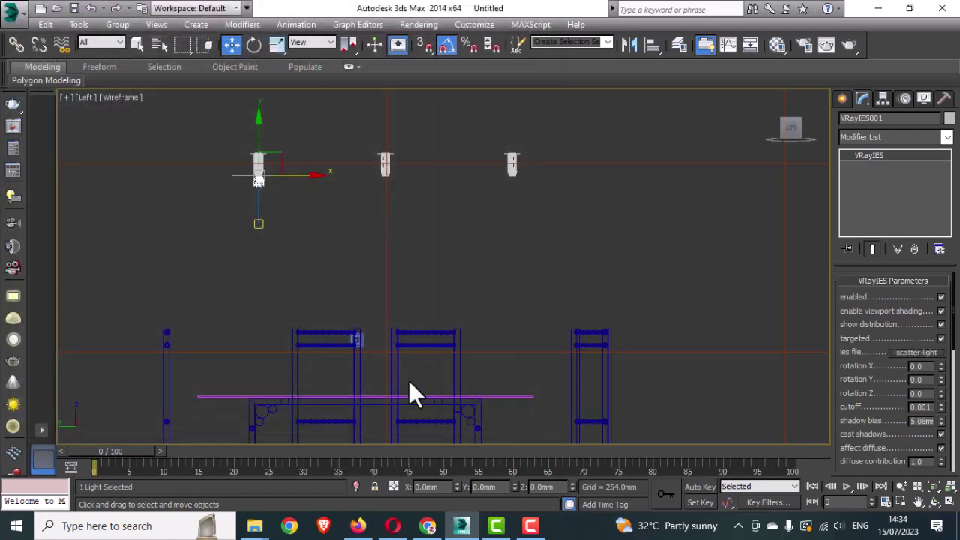
In the Top view, move the VRayIES light together with its target over to its sconce at the brick wall.
key("alt+w")
right_click(160, 203)
key("alt+w")
scroll(160, 204, "down", 3)
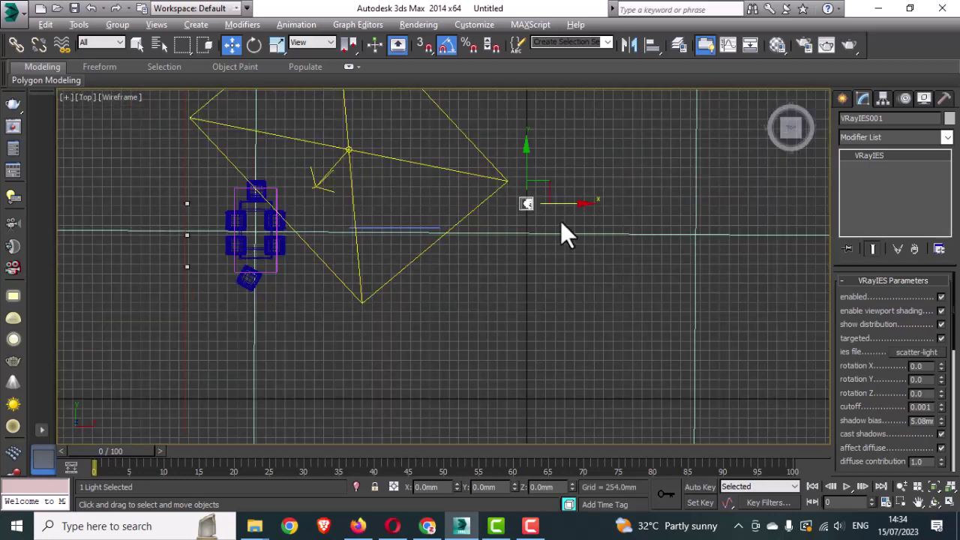
left_click(563, 193)
left_click(524, 208)
left_click_drag(568, 203, 243, 210)
scroll(173, 191, "up", 5)
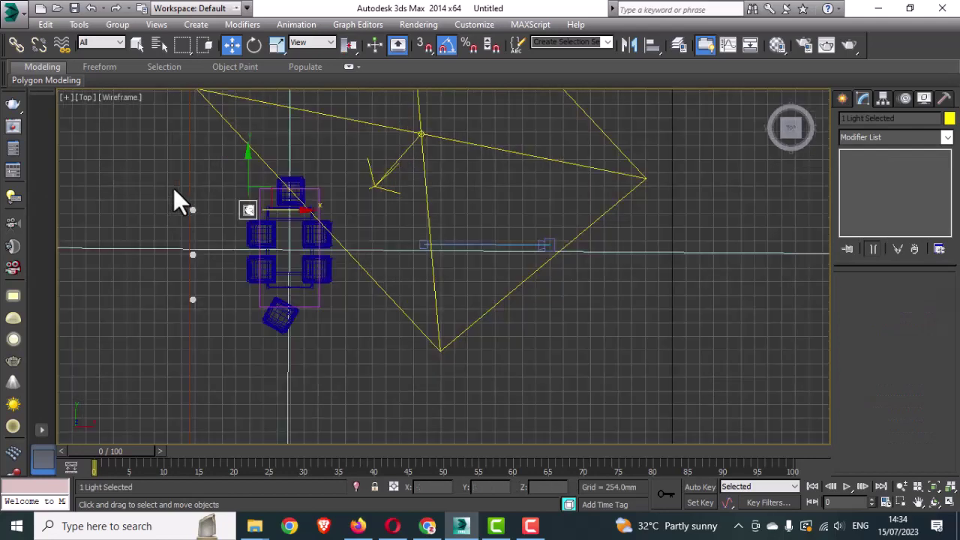
left_click_drag(392, 225, 166, 248)
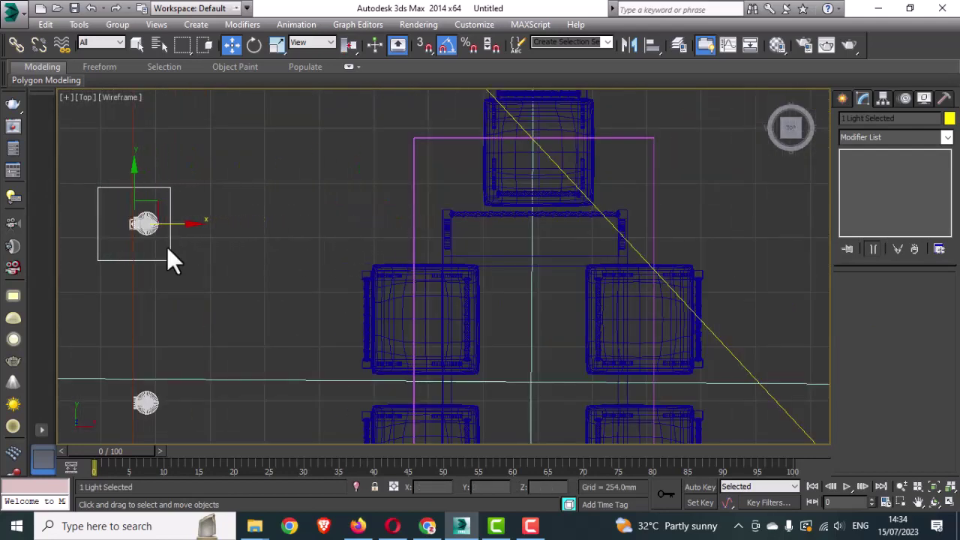
scroll(166, 248, "down", 4)
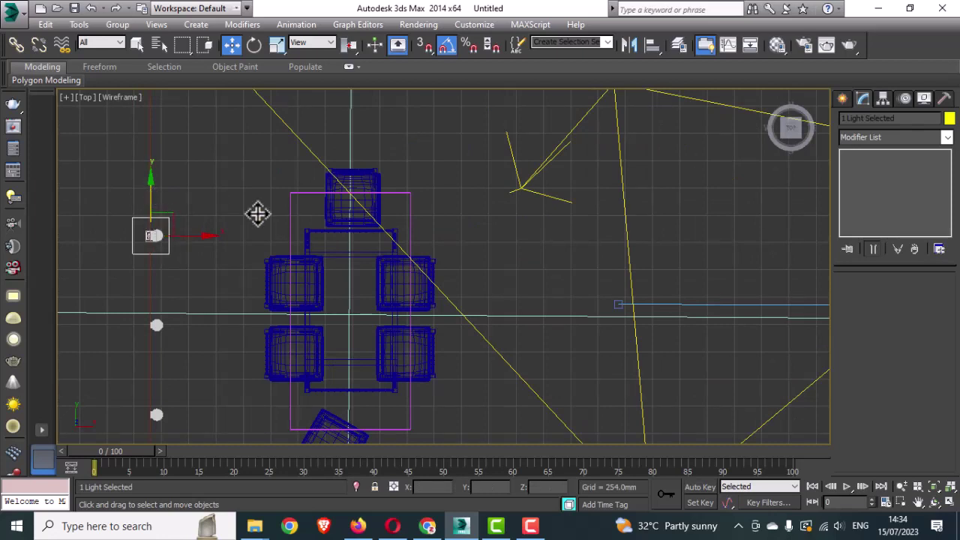
In the Left view, clone the VRayIES light and its target sideways as two instances, one under each of the other two sconces.
key("alt+w")
right_click(194, 355)
key("alt+w")
scroll(325, 226, "up", 2)
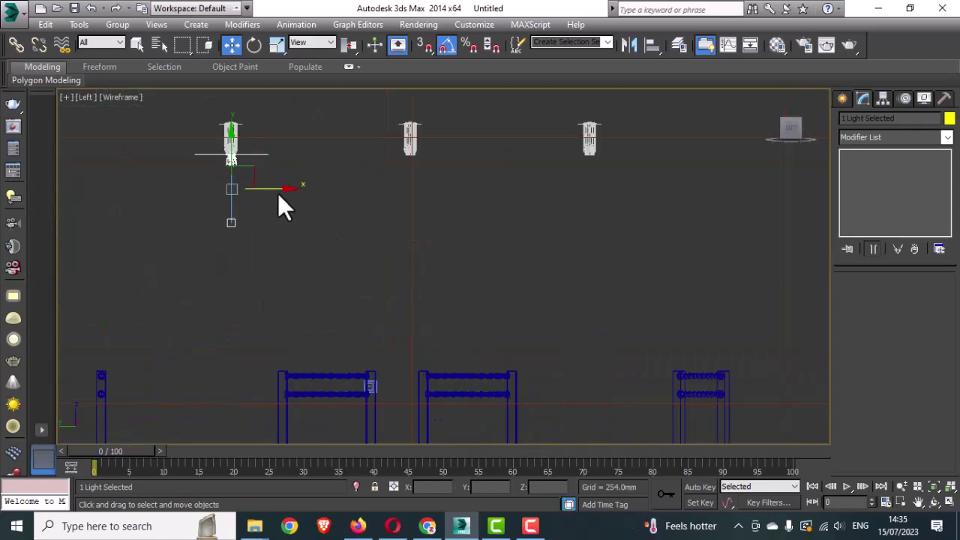
left_click_drag(276, 188, 455, 205, "shift")
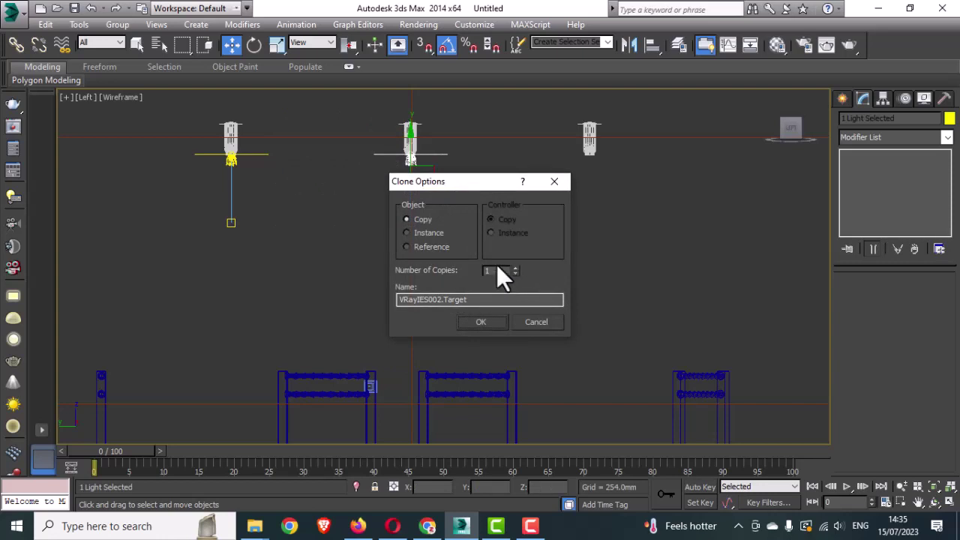
left_click(435, 234)
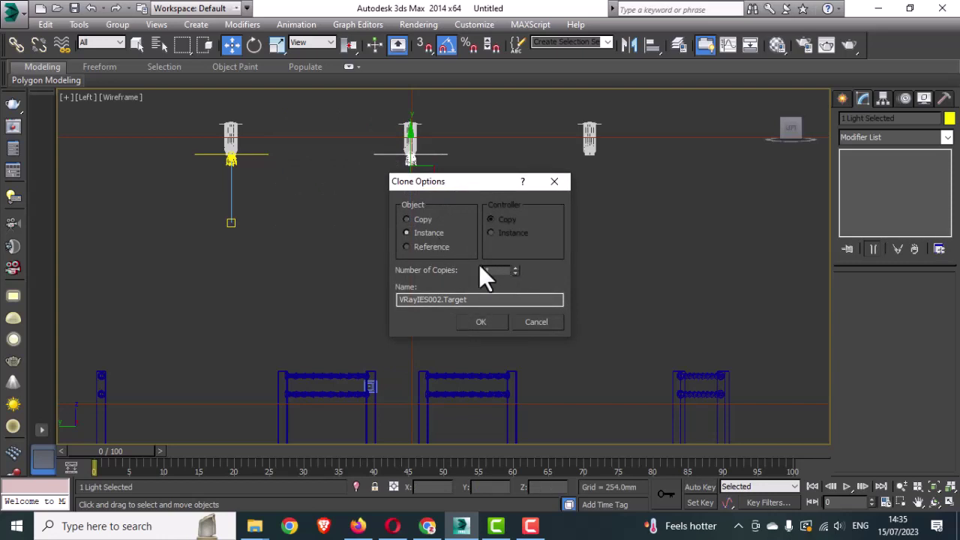
left_click(480, 321)
left_click(517, 289)
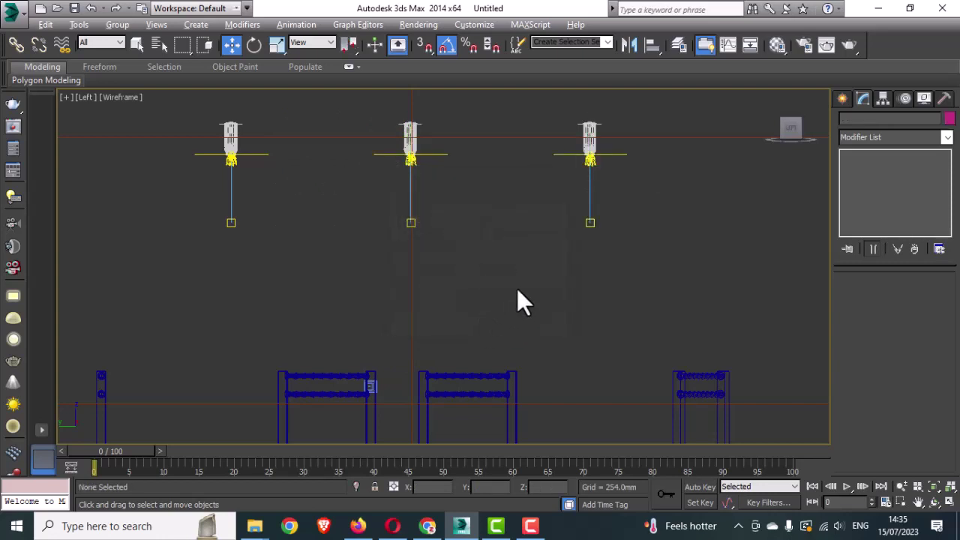
Pan the VRayCam001 view slightly sideways and test-render it with the three downward IES lights, stopping the render early.
key("alt+w")
middle_click(595, 362)
key("alt+w")
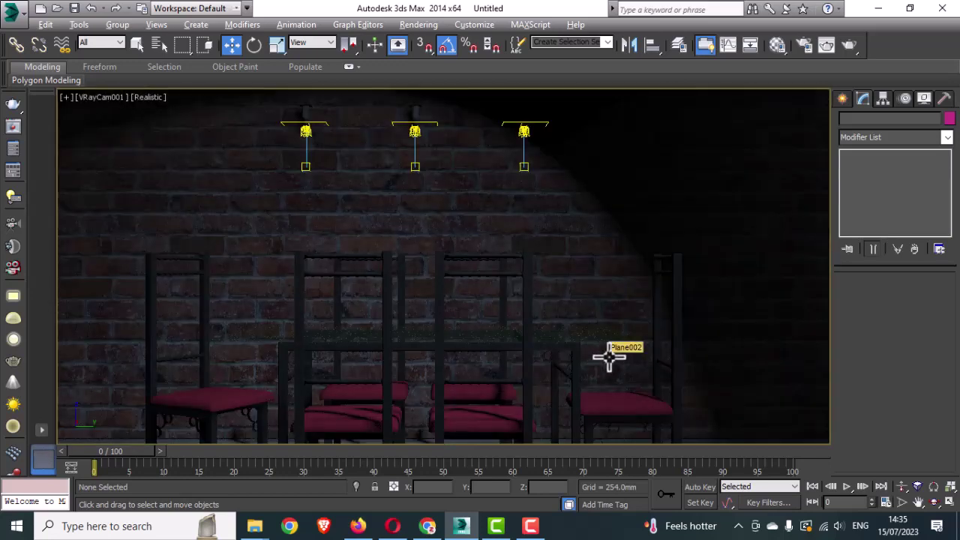
middle_click_drag(618, 355, 653, 353)
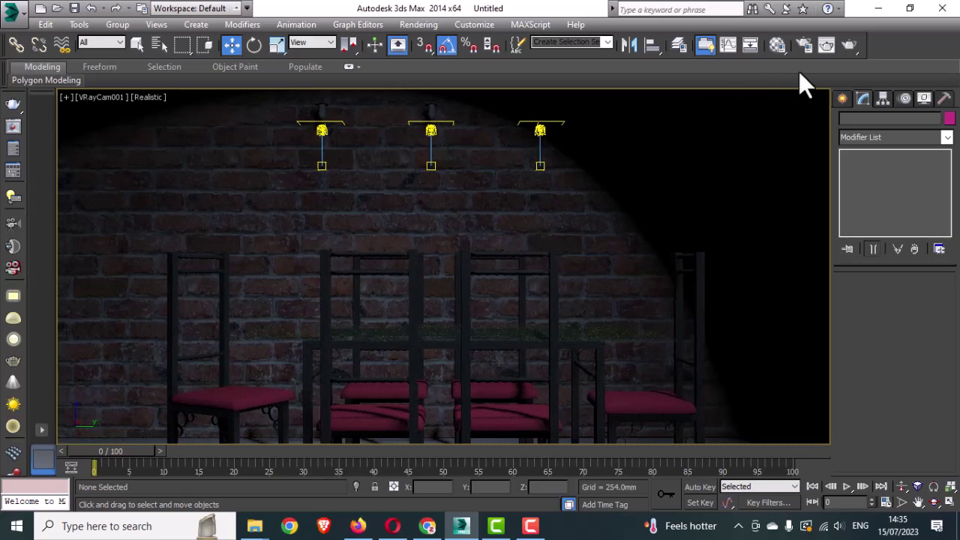
left_click(847, 45)
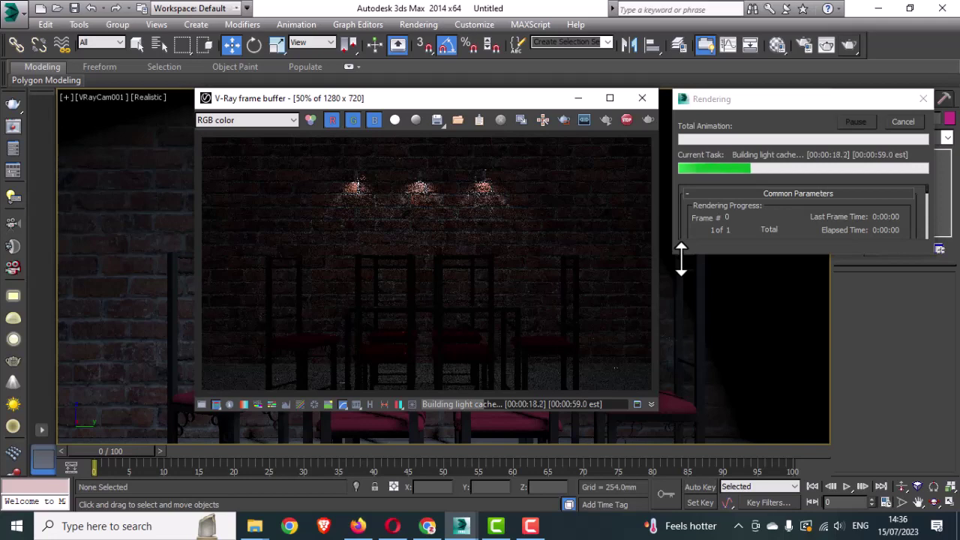
left_click(922, 122)
left_click(641, 98)
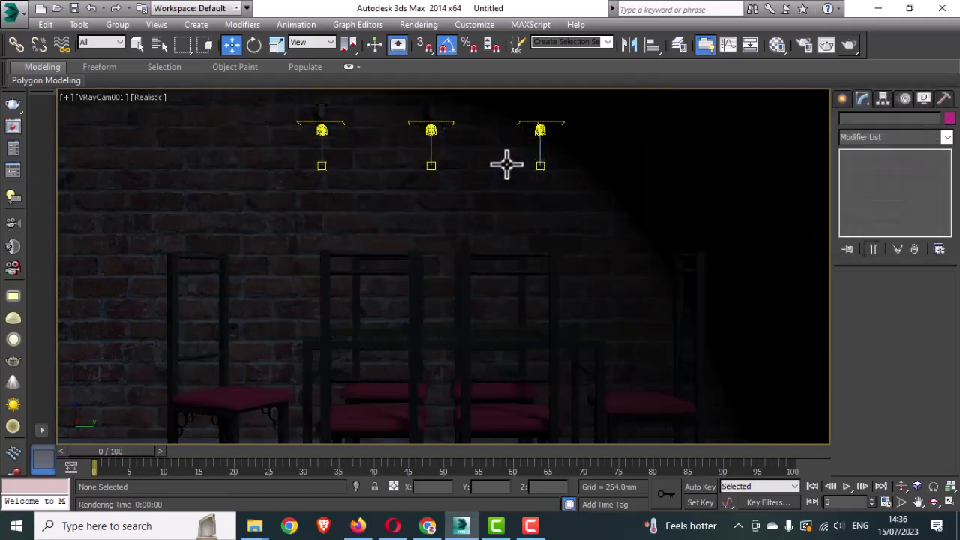
In the Left view, select all three sconces with their IES lights and targets and move them lower on the wall.
key("alt+w")
left_click(288, 309)
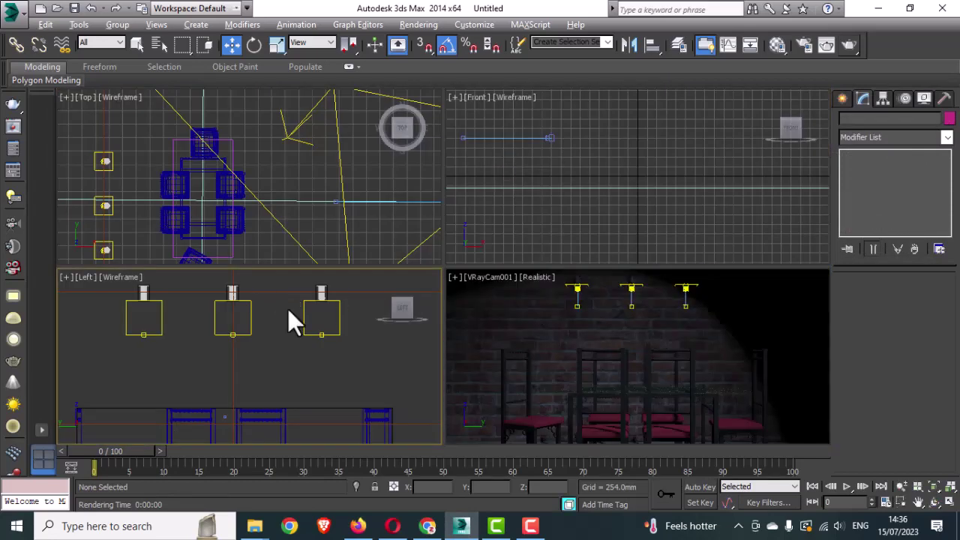
key("alt+w")
left_click_drag(646, 110, 482, 188)
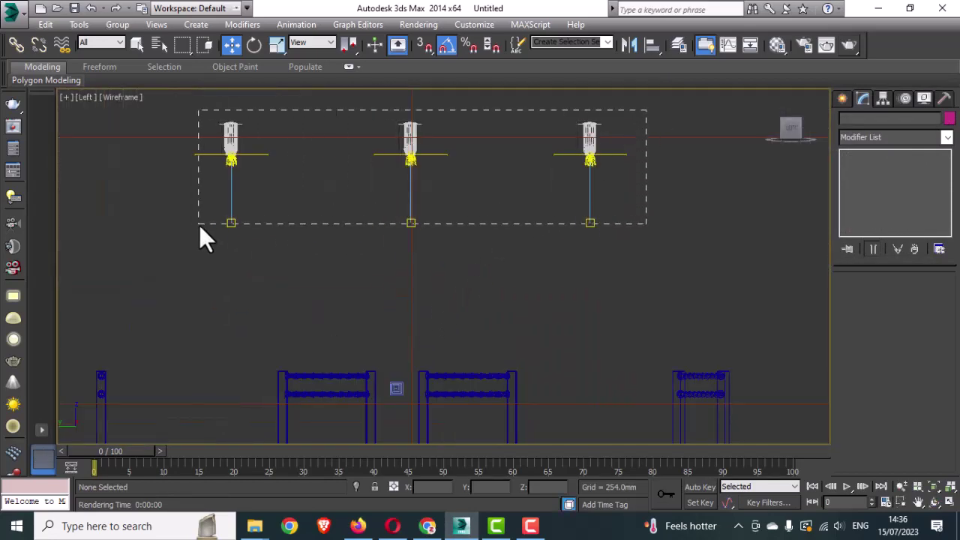
left_click_drag(200, 225, 198, 226)
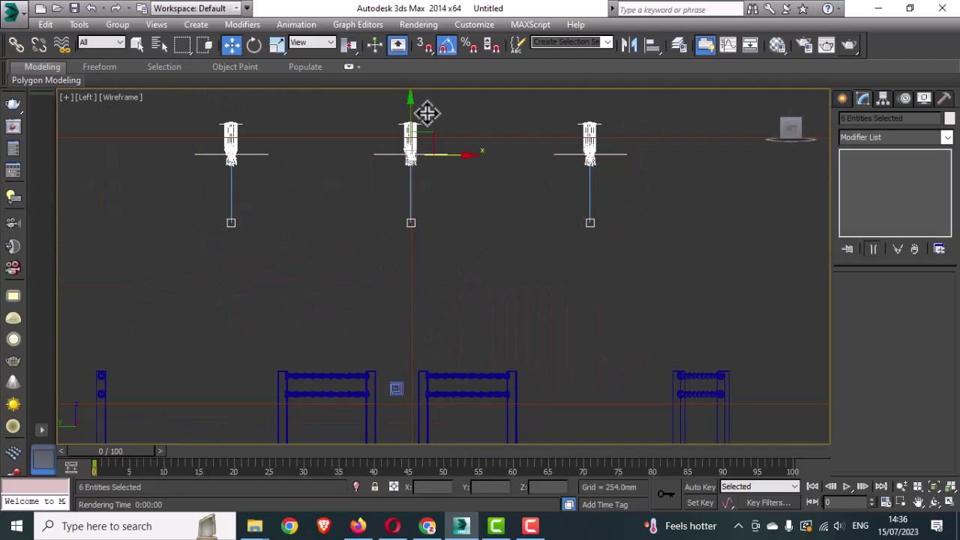
left_click_drag(412, 113, 414, 155)
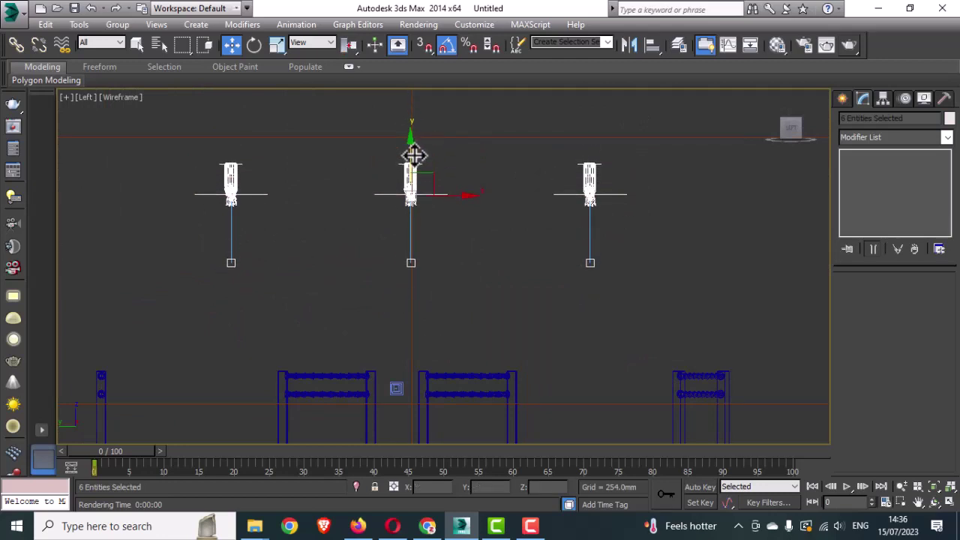
left_click(620, 274)
Select the three VRayIES lights with their targets and clone them upward as instances above the sconces.
left_click_drag(634, 182, 536, 228)
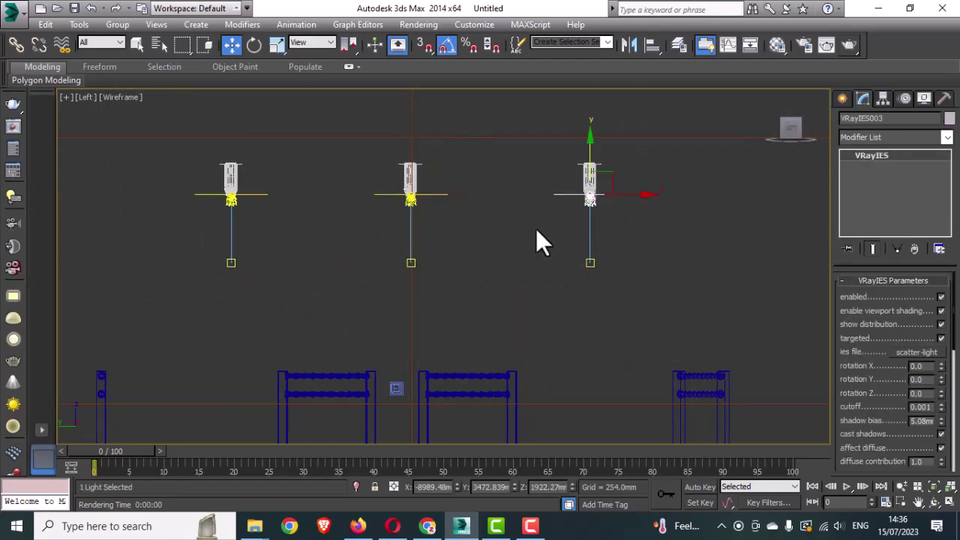
left_click_drag(460, 182, 444, 218, "ctrl")
left_click_drag(282, 177, 266, 218, "ctrl")
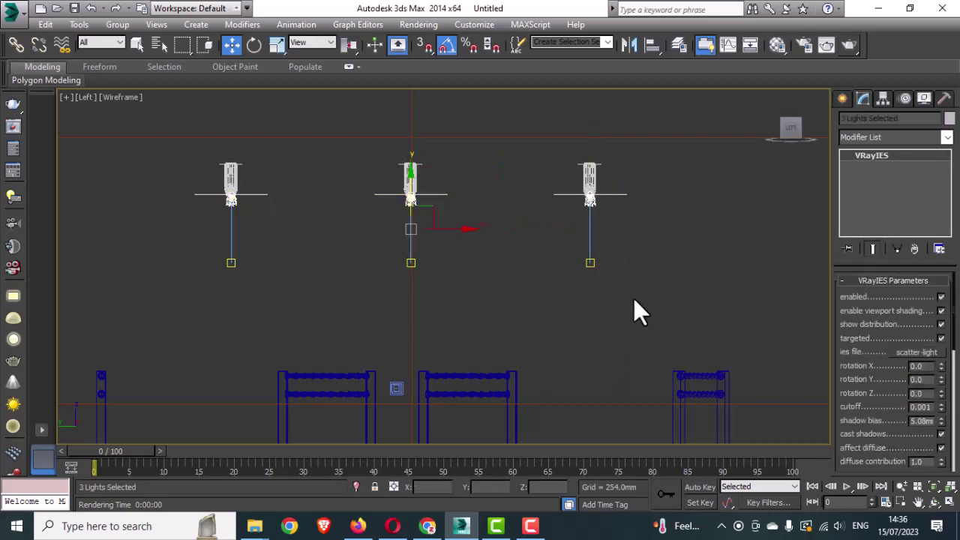
left_click_drag(628, 289, 570, 255, "ctrl")
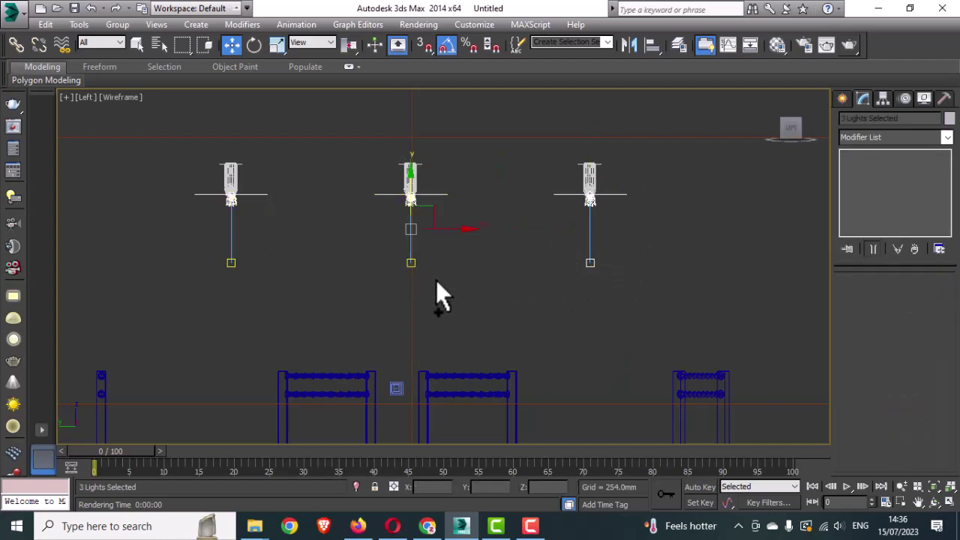
left_click(412, 264, "ctrl")
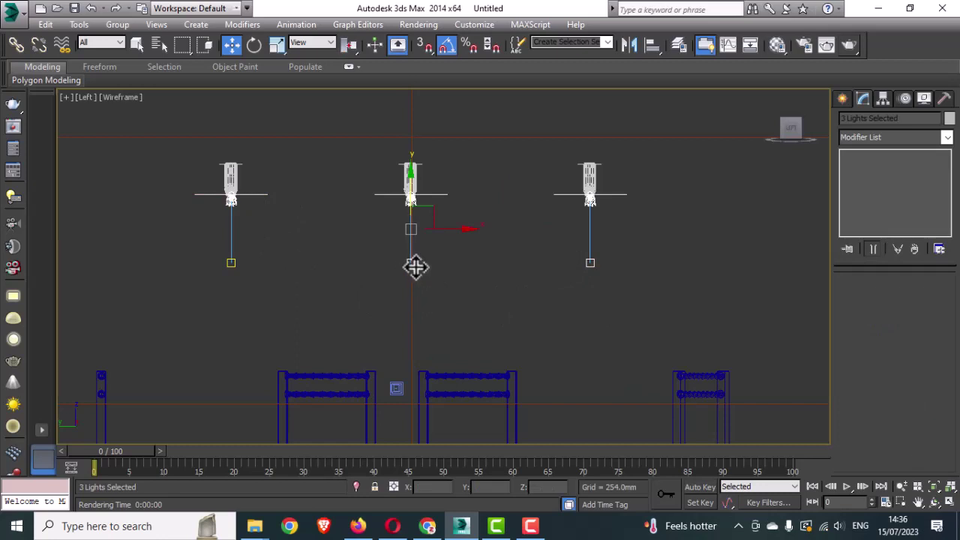
left_click(225, 263, "ctrl")
mouse_move(411, 194)
left_mouse_down()
mouse_move(420, 132)
mouse_move(420, 144)
left_mouse_up()
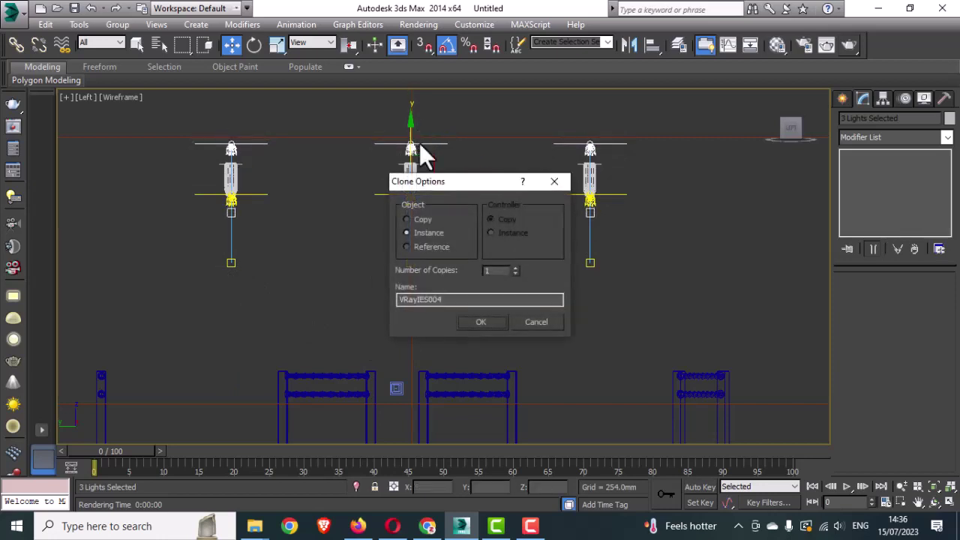
left_click(478, 321)
Rotate the three cloned lights and targets to aim straight up, and move them to the upper ends of the sconces.
middle_click_drag(480, 245, 477, 317)
key("e")
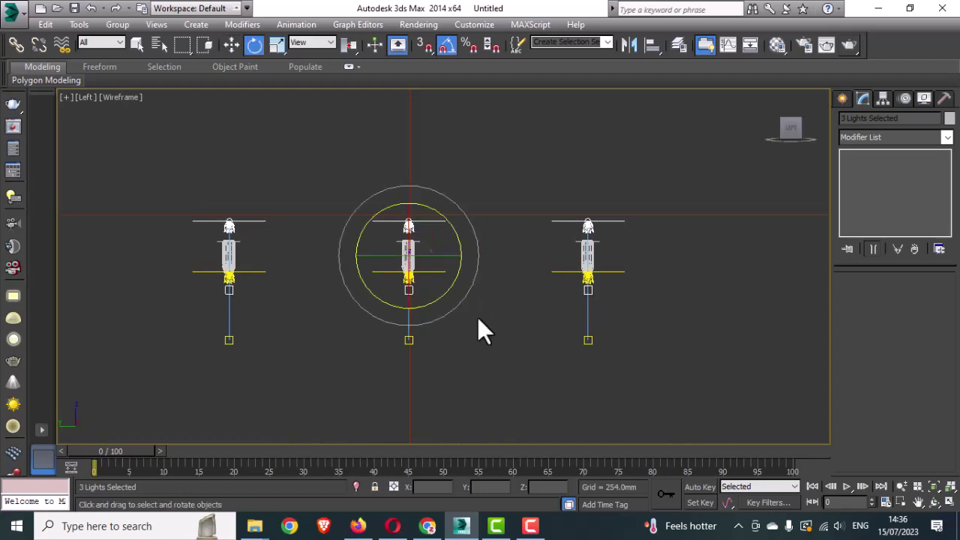
left_click_drag(446, 290, 457, 278)
key("w")
left_click_drag(410, 225, 412, 177)
Test-render the VRayCam001 view with the upward and downward IES lights, then stop the render and close the frame buffer.
key("alt+w")
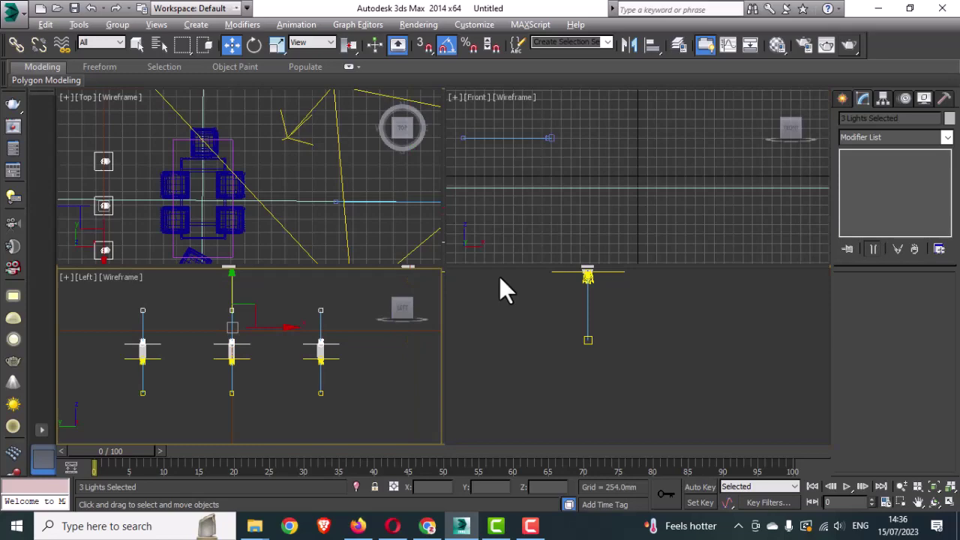
middle_click(609, 334)
key("alt+w")
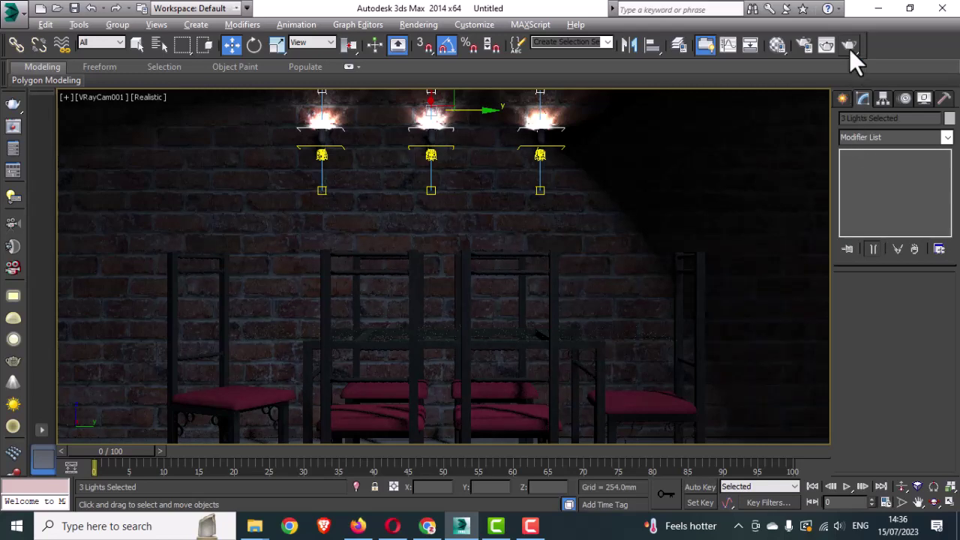
left_click(848, 49)
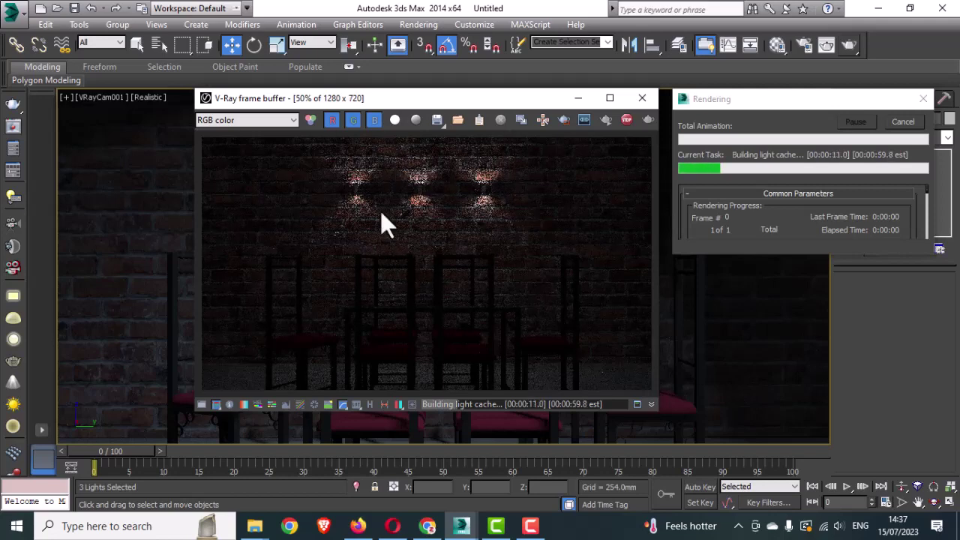
left_click(902, 122)
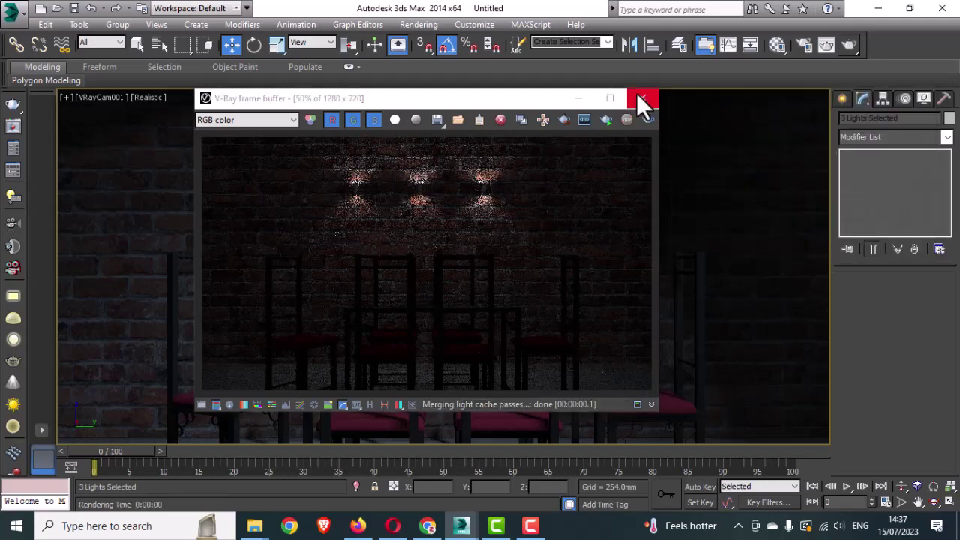
left_click(642, 100)
Select the plane light VRayLight01 in the Top view and set its multiplier to 5.
key("alt+w")
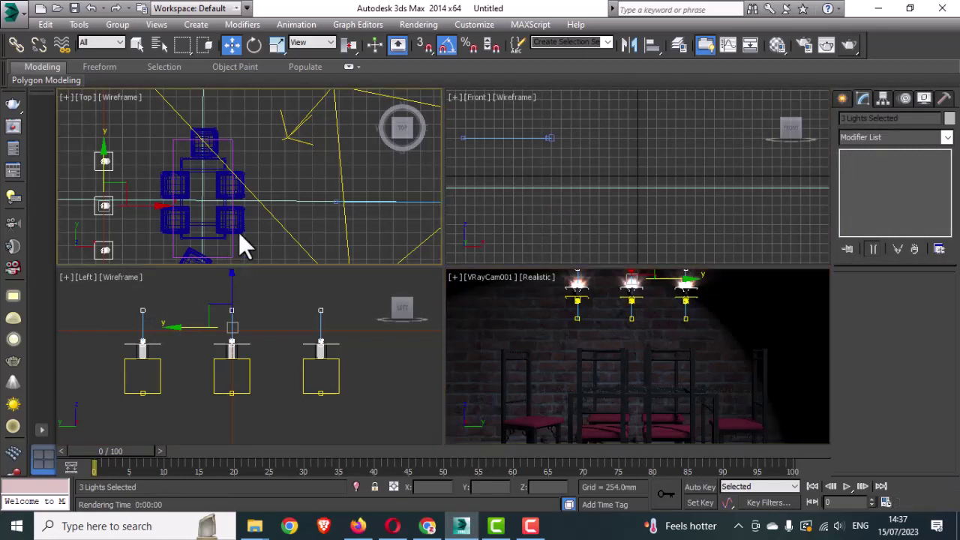
left_click(335, 174)
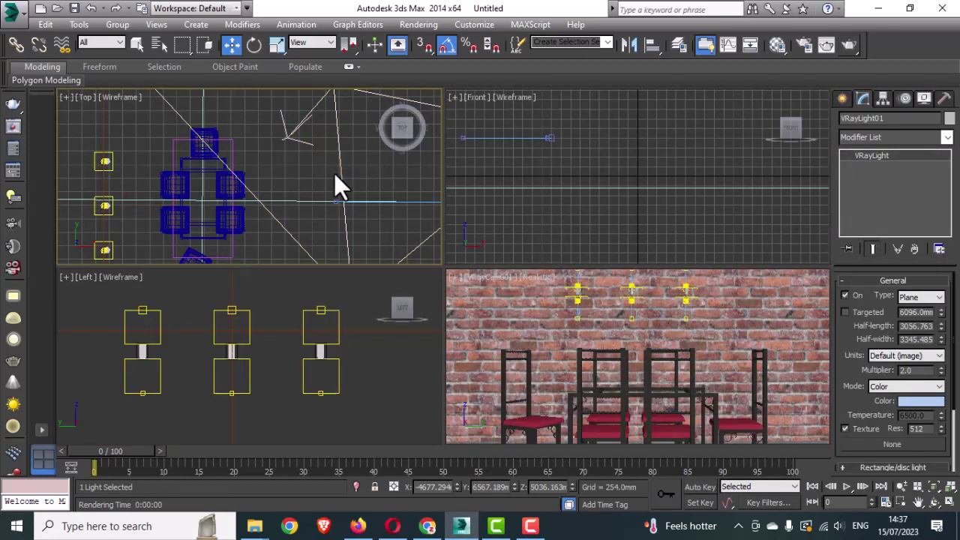
double_click(905, 370)
type("5")
key("Return")
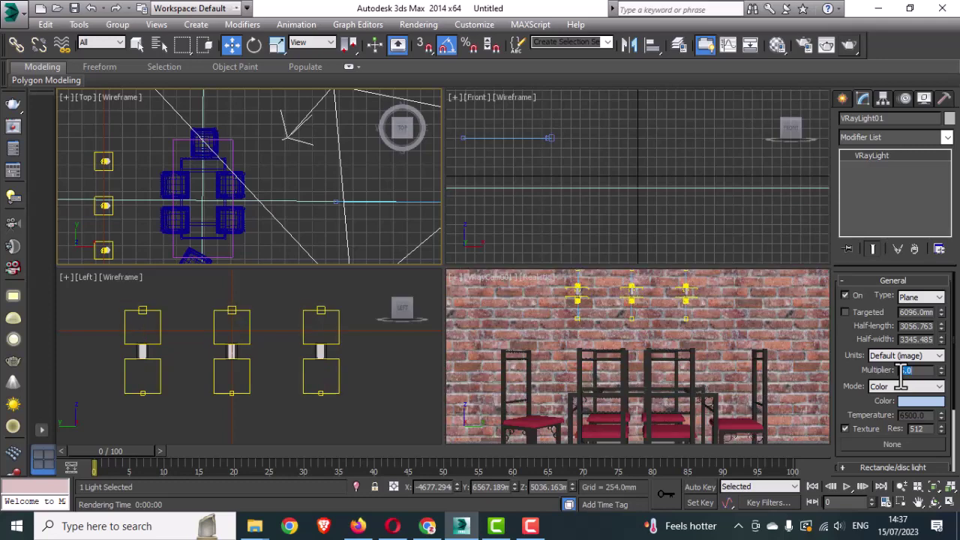
Start a test render of the VRayCam001 view with the brighter plane light.
right_click(719, 386)
key("alt+w")
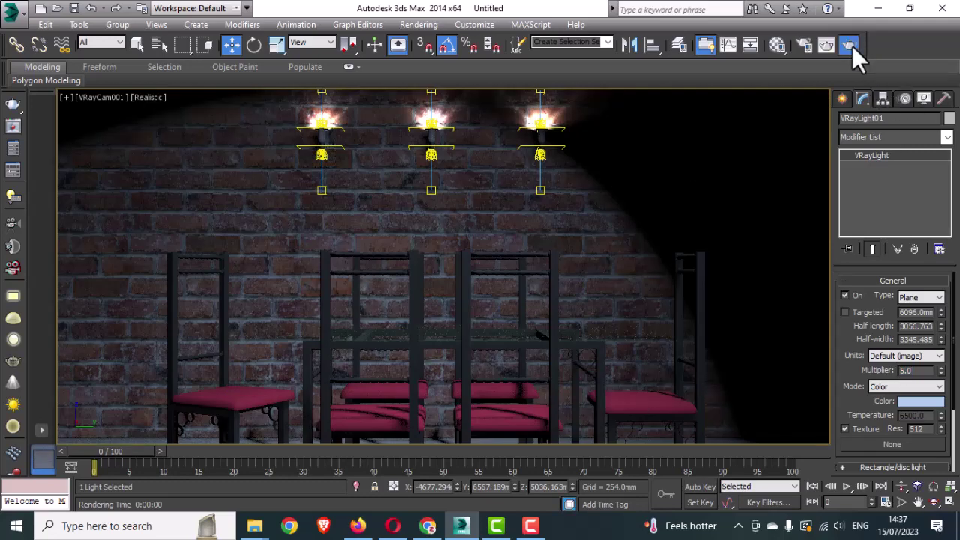
left_click(849, 45)
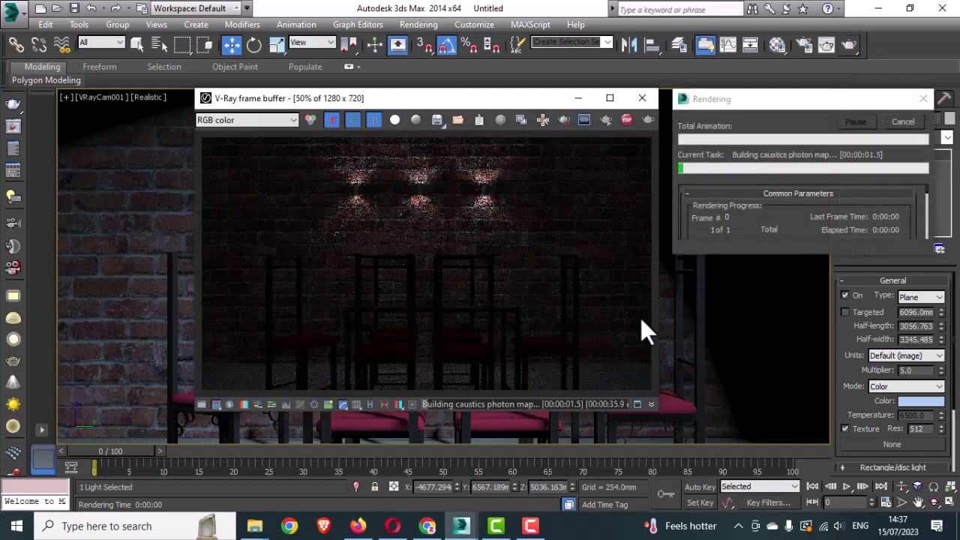